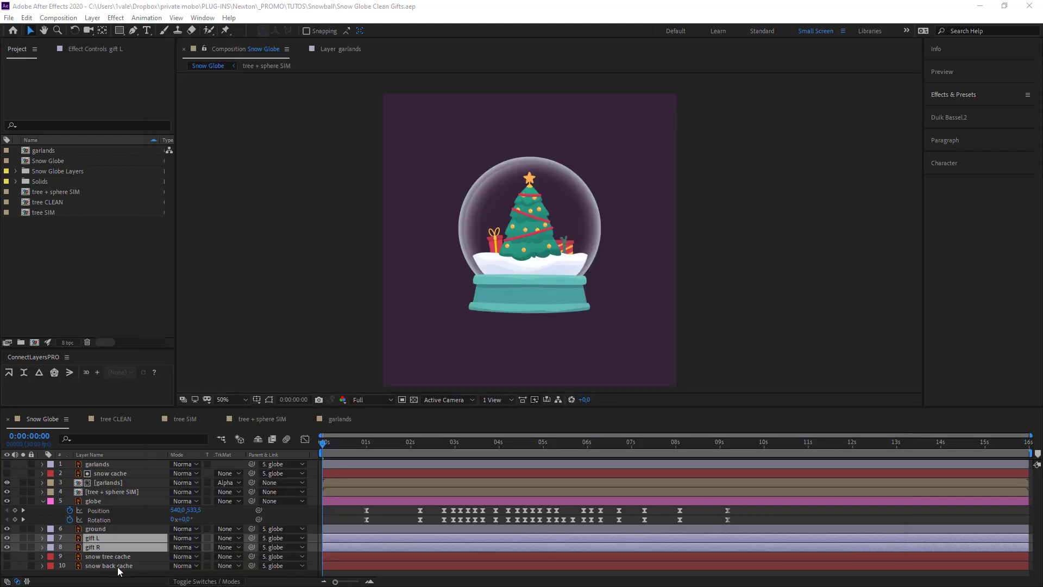
Select the gift L, gift R, globe and snow back cache layers in the Snow Globe composition and copy them
{"action": "left_click", "coordinate": [103, 537]}
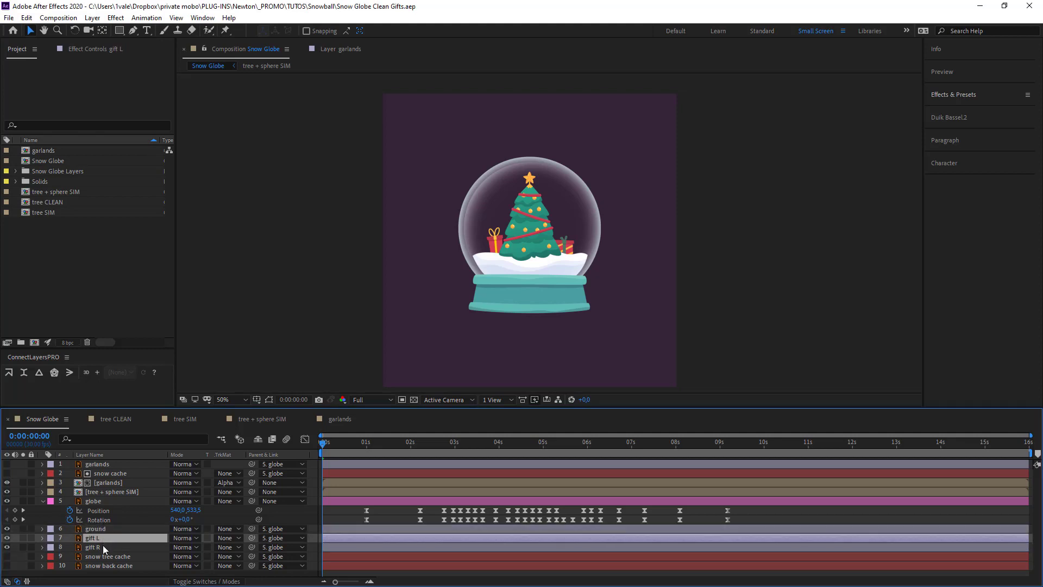
{"action": "left_click", "coordinate": [102, 546]}
{"action": "left_click", "coordinate": [102, 539]}
{"action": "left_click", "coordinate": [102, 545], "text": "shift"}
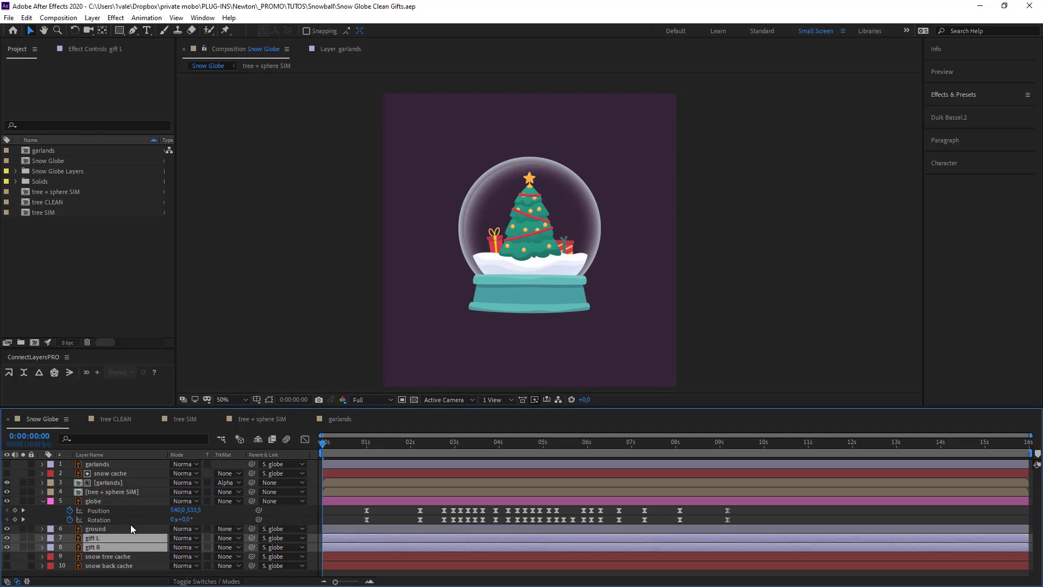
{"action": "left_click", "coordinate": [107, 500], "text": "ctrl"}
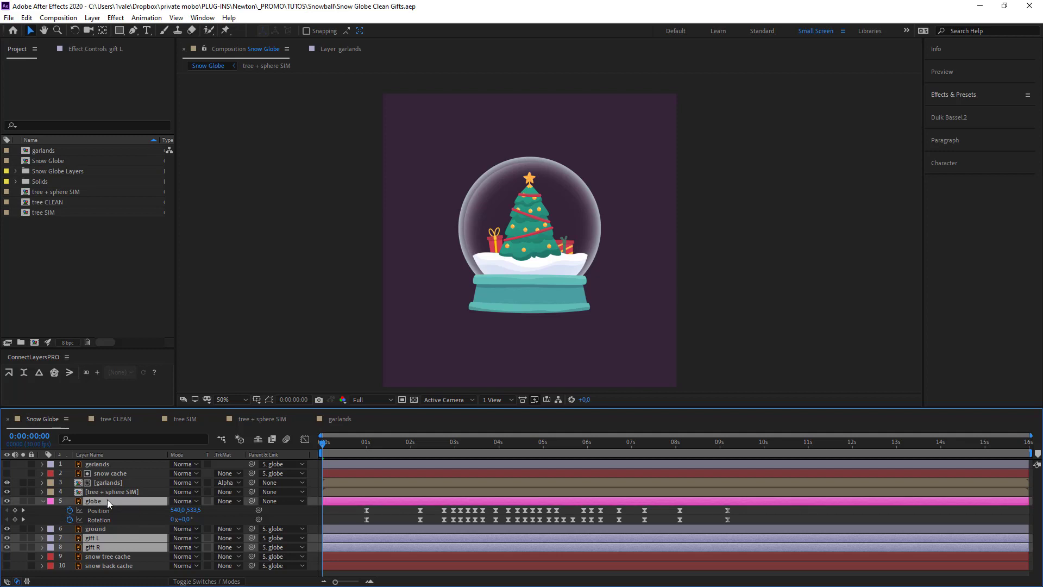
{"action": "left_click", "coordinate": [135, 566], "text": "ctrl"}
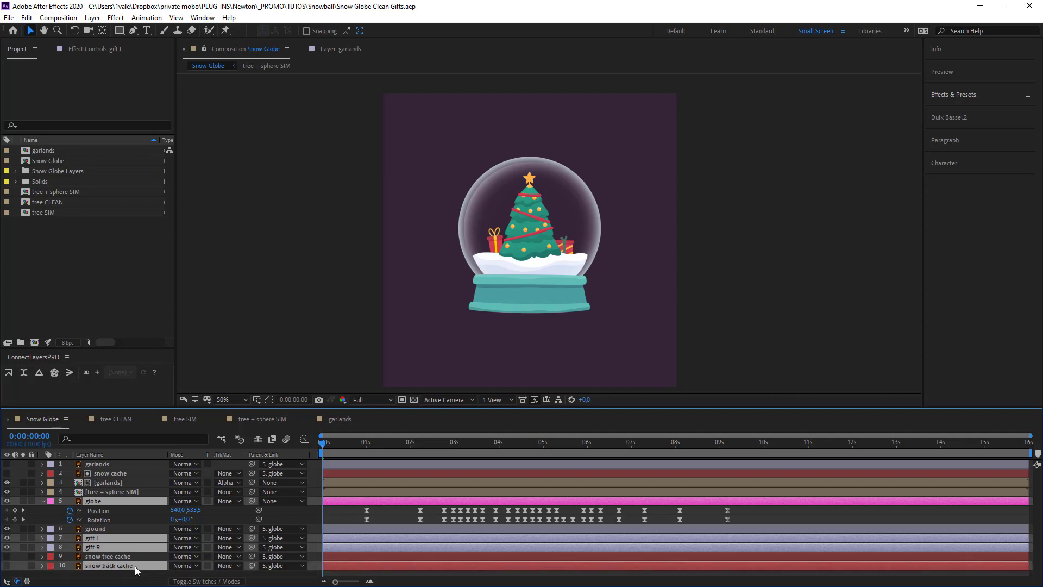
Create a new composition named "Gifts Clean" at 1080 x 1080 px, 30 fps and 16 seconds long
{"action": "right_click", "coordinate": [67, 292]}
{"action": "left_click", "coordinate": [80, 299]}
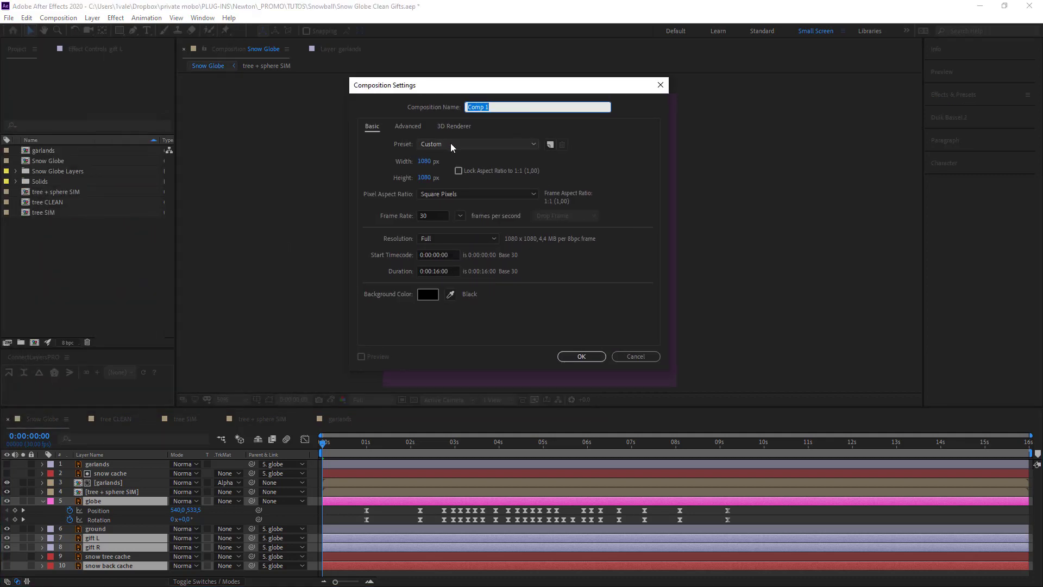
{"action": "type", "text": "Gifts Clean"}
{"action": "key", "text": "Return"}
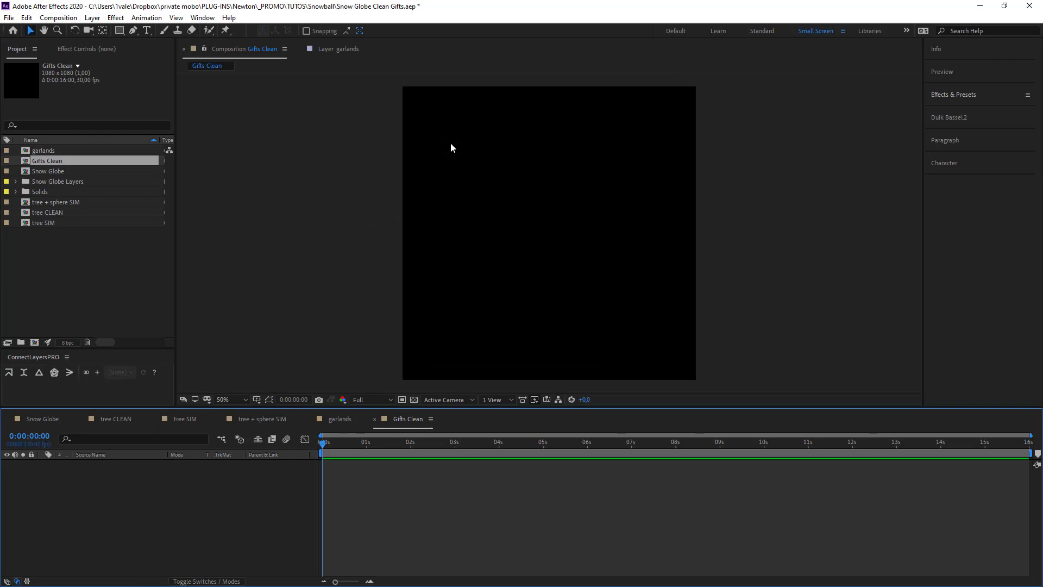
Paste the copied layers into the Gifts Clean composition and make the snow back cache layer visible
{"action": "key", "text": "ctrl+v"}
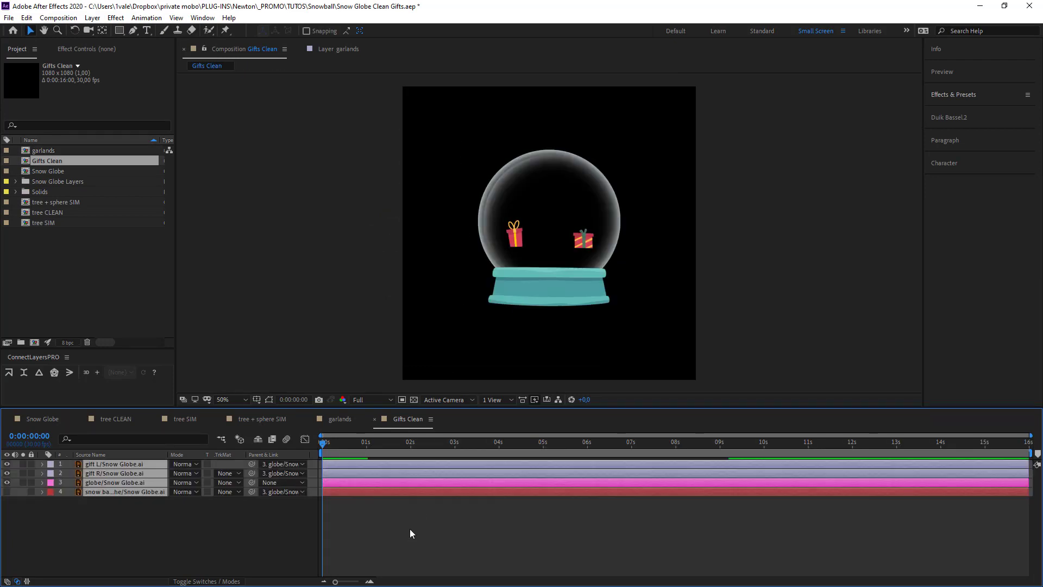
{"action": "left_click", "coordinate": [17, 500]}
{"action": "left_click", "coordinate": [8, 493]}
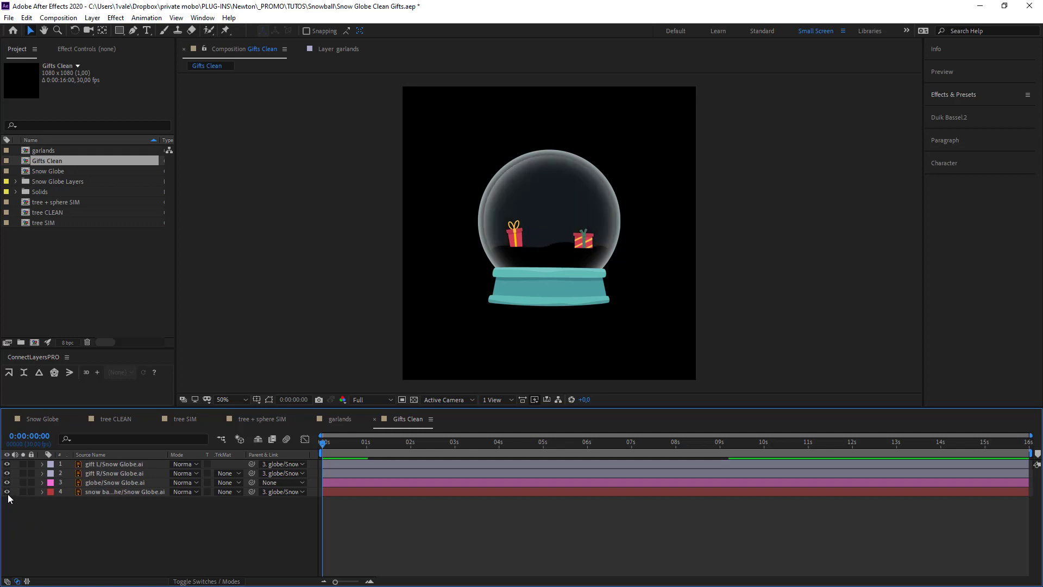
Reveal the keyframed properties of all layers in the Gifts Clean composition
{"action": "left_click_drag", "start_coordinate": [96, 513], "coordinate": [155, 446]}
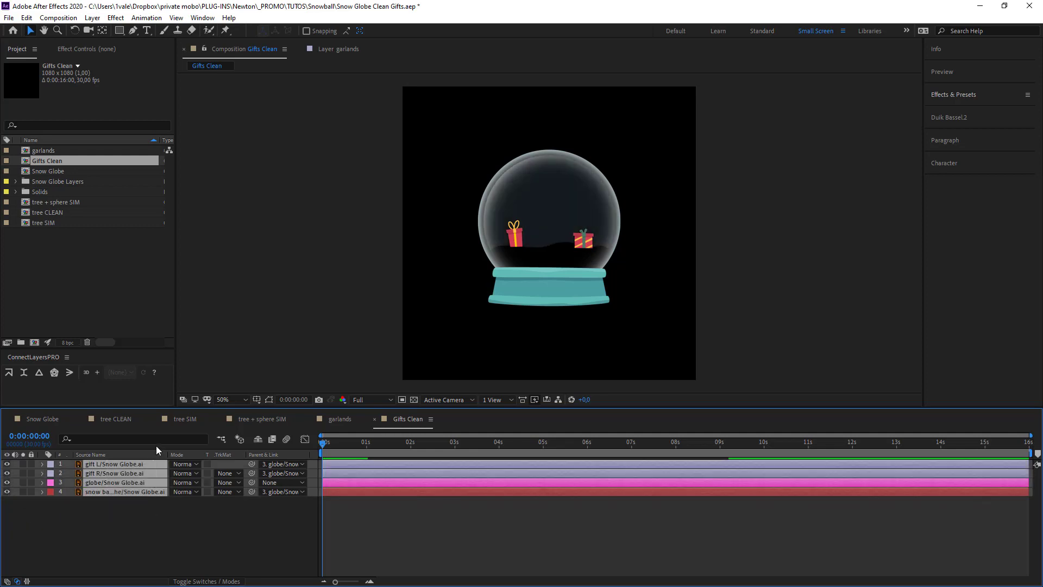
{"action": "key", "text": "u"}
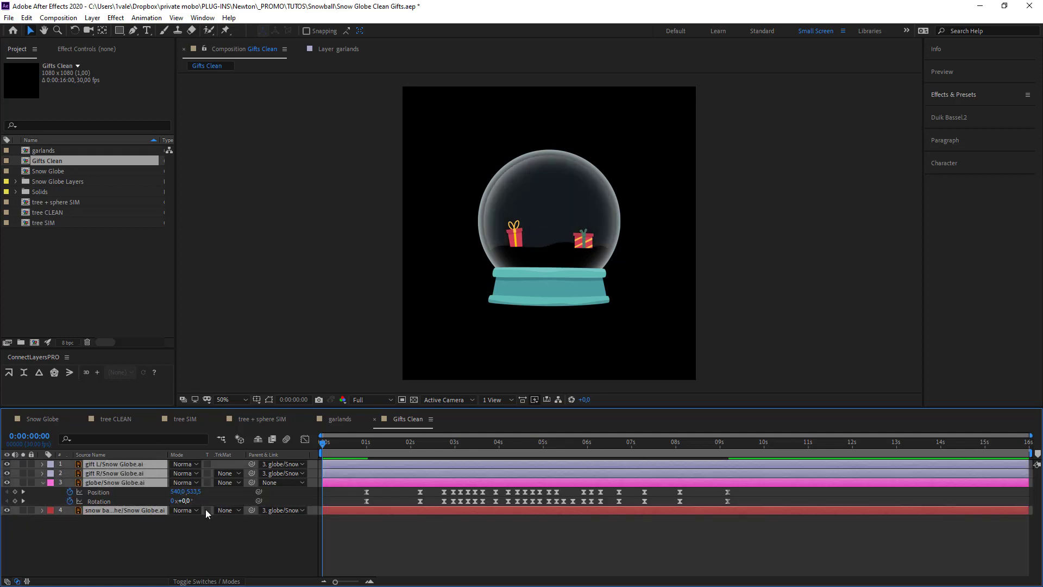
{"action": "left_click", "coordinate": [308, 559]}
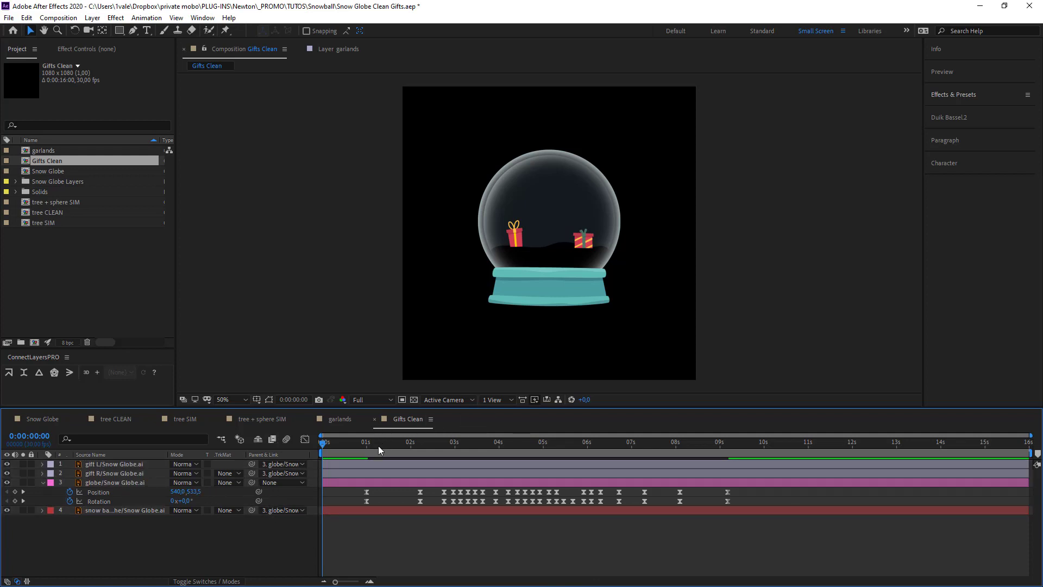
Set the parent of the gift L and gift R layers to None
{"action": "left_click_drag", "start_coordinate": [378, 445], "coordinate": [129, 457]}
{"action": "left_click", "coordinate": [119, 466]}
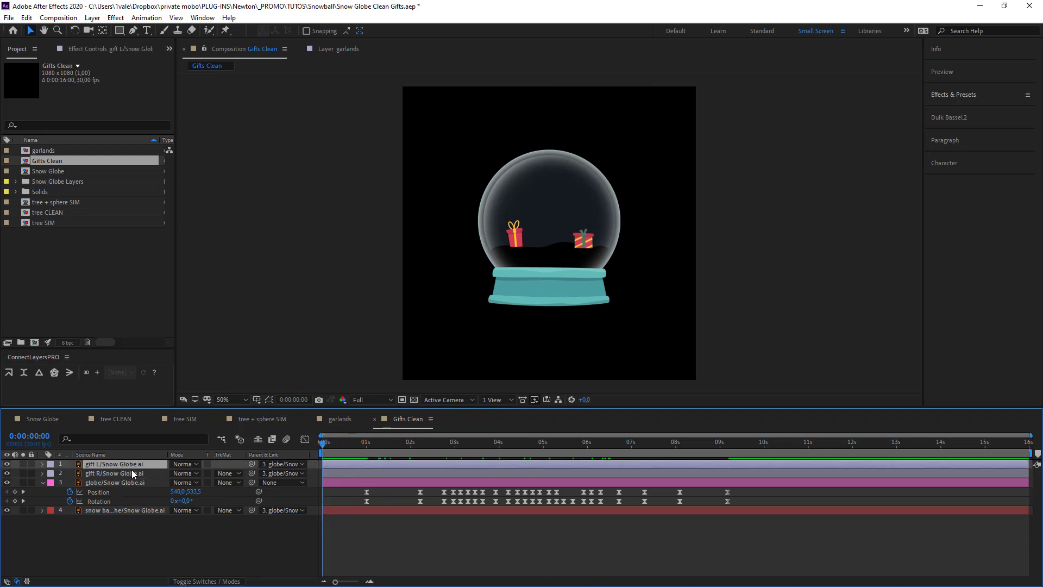
{"action": "left_click", "coordinate": [132, 472], "text": "ctrl"}
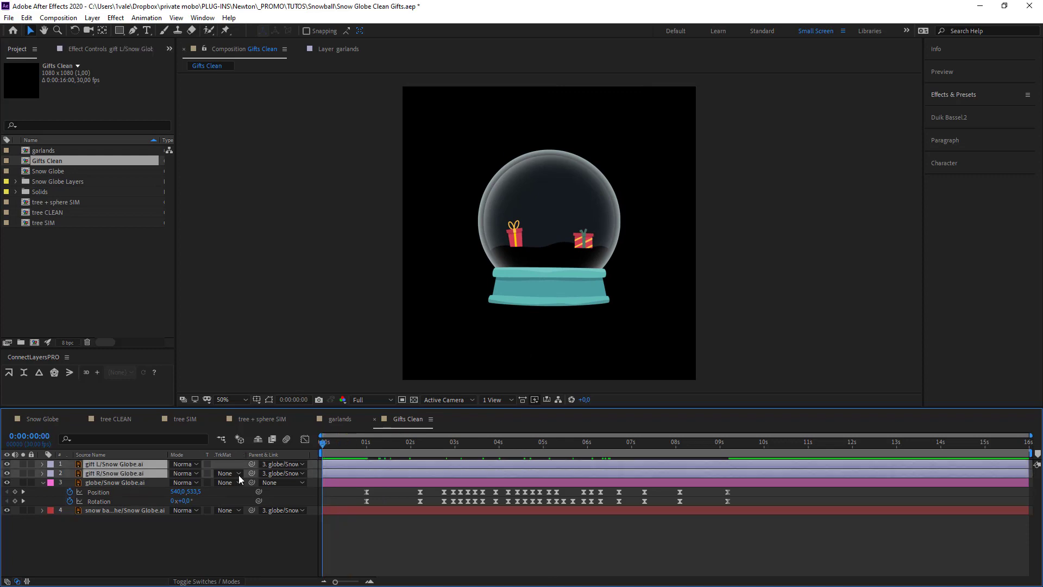
{"action": "left_click", "coordinate": [269, 473]}
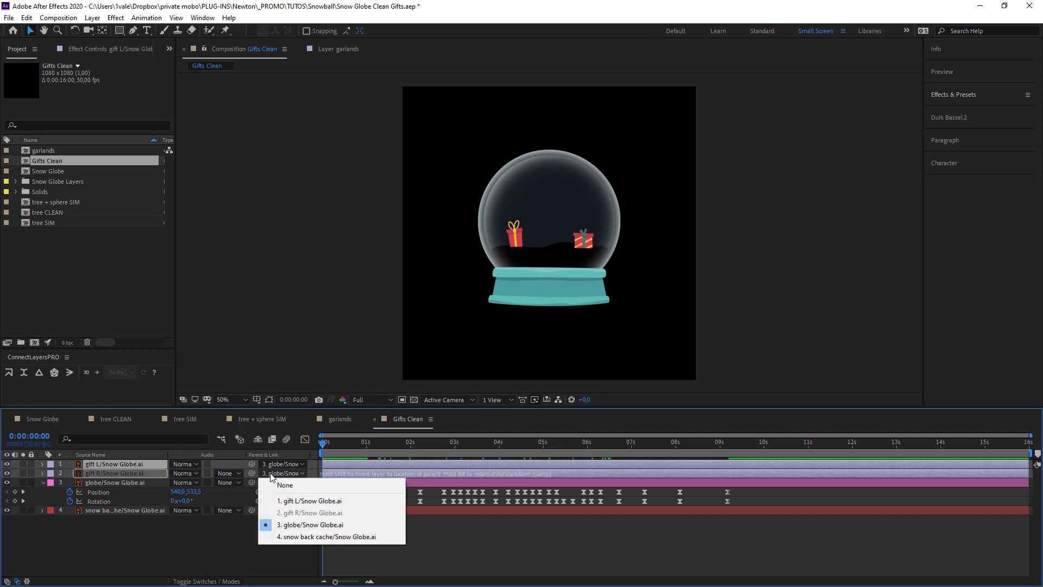
{"action": "left_click", "coordinate": [283, 486]}
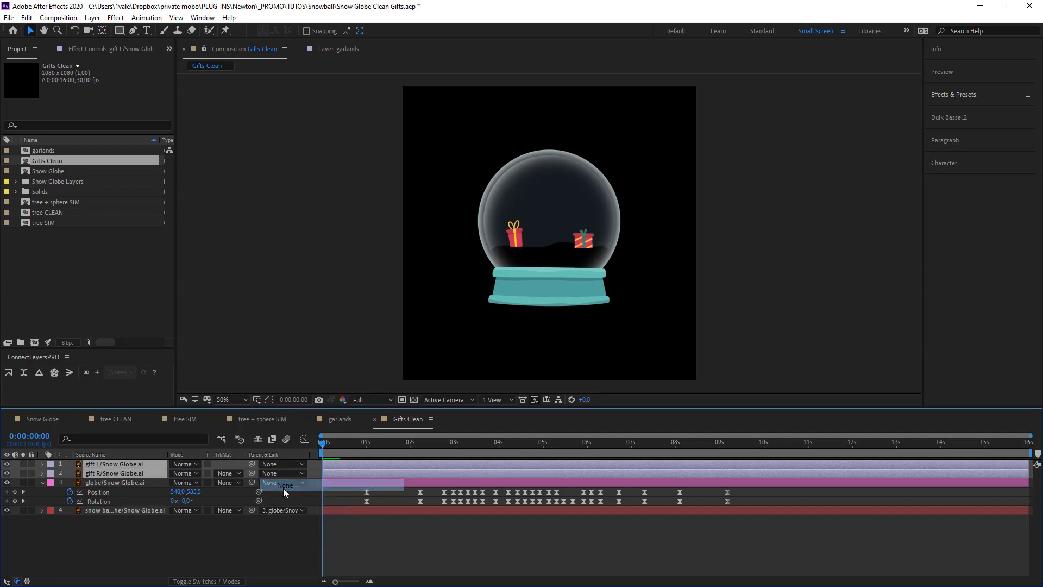
{"action": "left_click", "coordinate": [279, 532]}
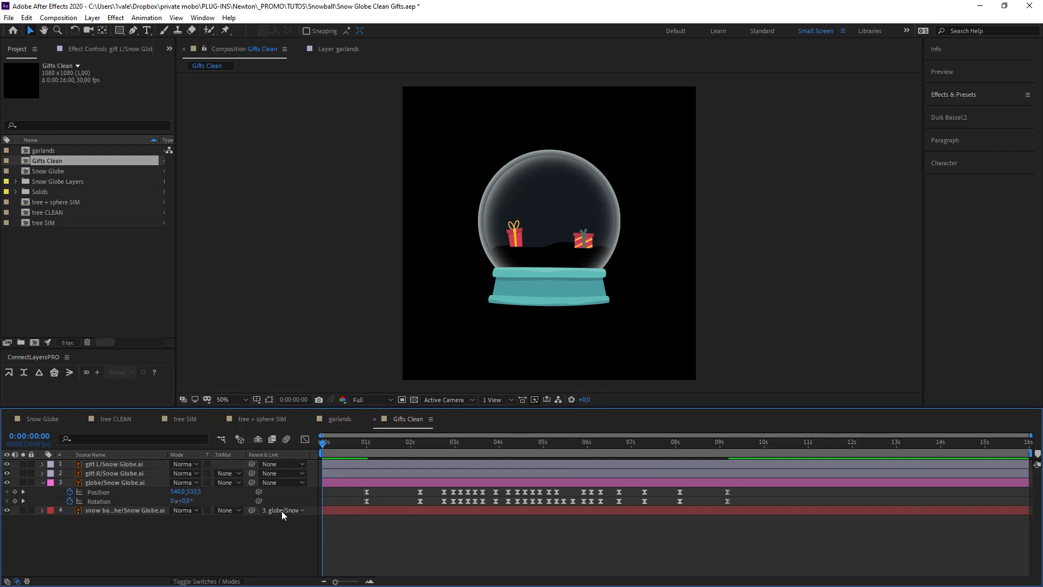
Move the snow back cache layer above the two gift layers in the layer stack
{"action": "left_click", "coordinate": [149, 509]}
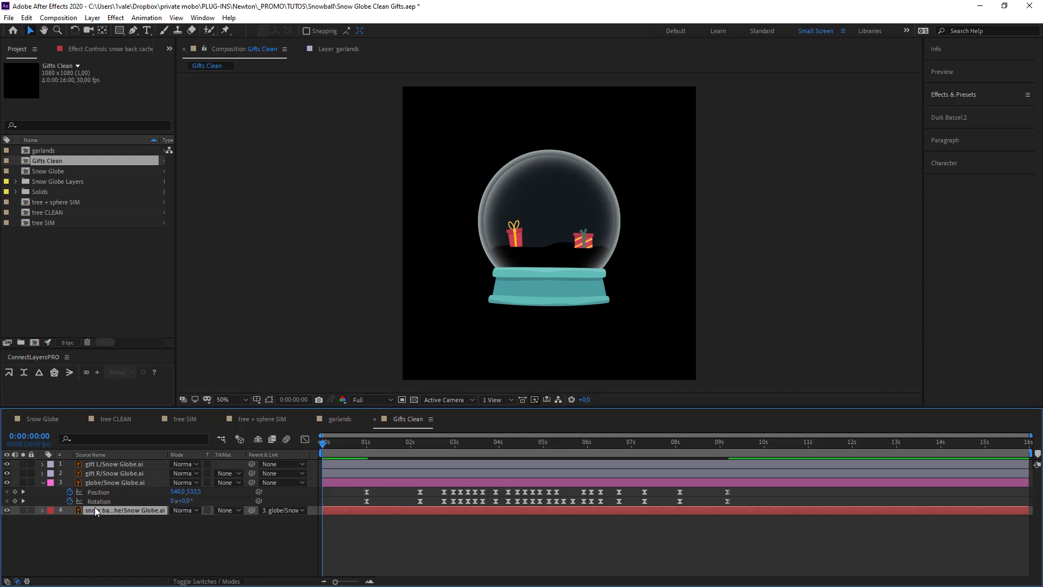
{"action": "left_click_drag", "start_coordinate": [94, 506], "coordinate": [99, 460]}
{"action": "left_click", "coordinate": [135, 523]}
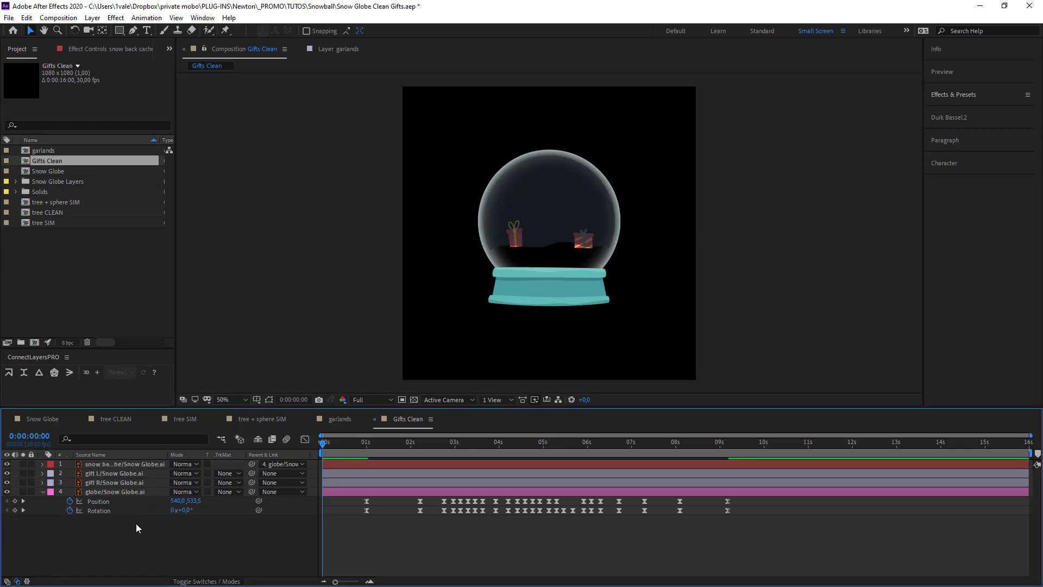
Copy the globe layer's last Position and Rotation keyframes to the final frame of the composition, 0:00:15:29
{"action": "left_click", "coordinate": [120, 491]}
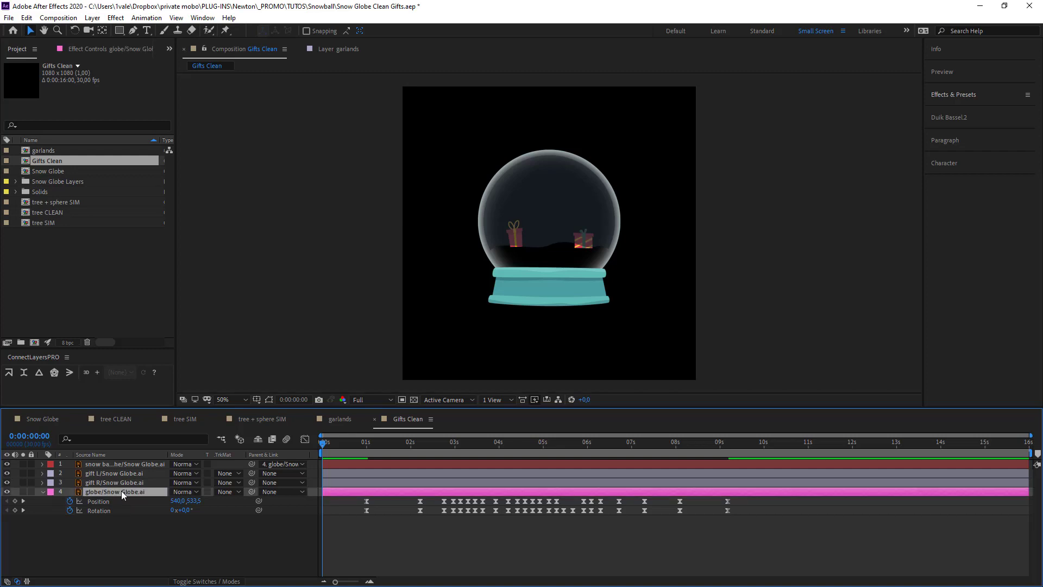
{"action": "left_click", "coordinate": [699, 527]}
{"action": "left_click_drag", "start_coordinate": [727, 537], "coordinate": [757, 497]}
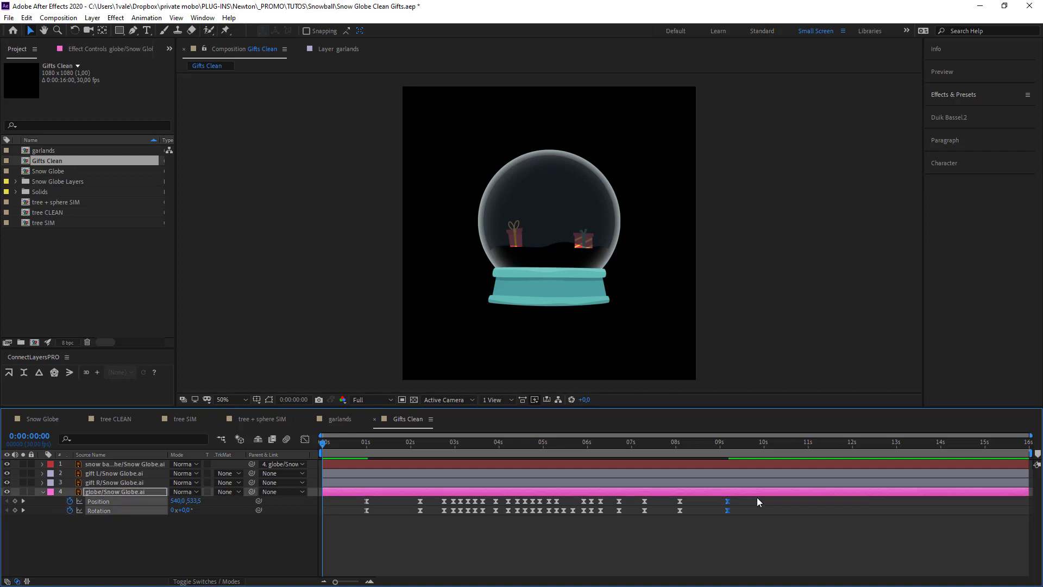
{"action": "key", "text": "End"}
{"action": "key", "text": "ctrl+v"}
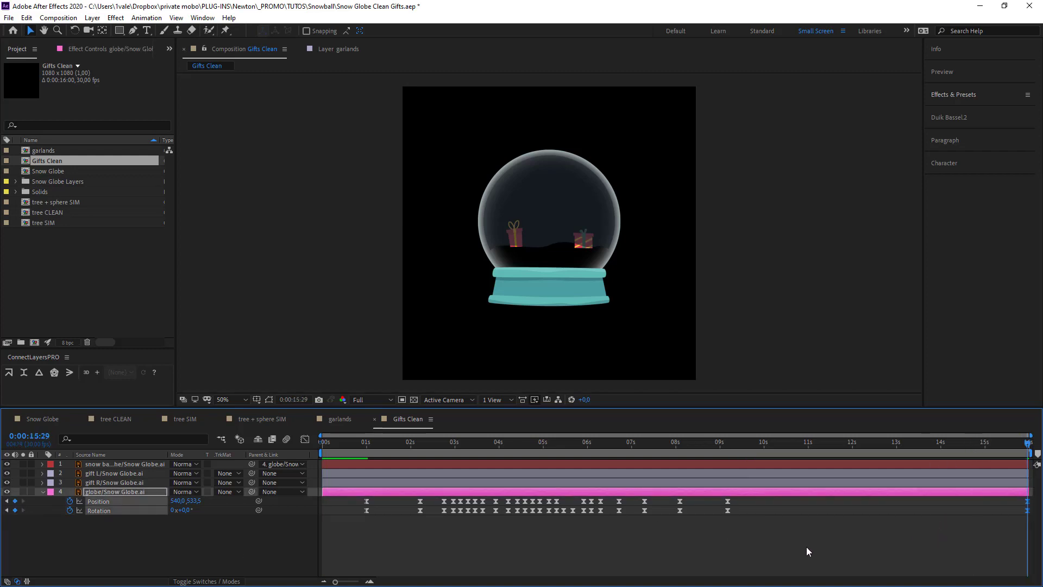
{"action": "left_click", "coordinate": [774, 546]}
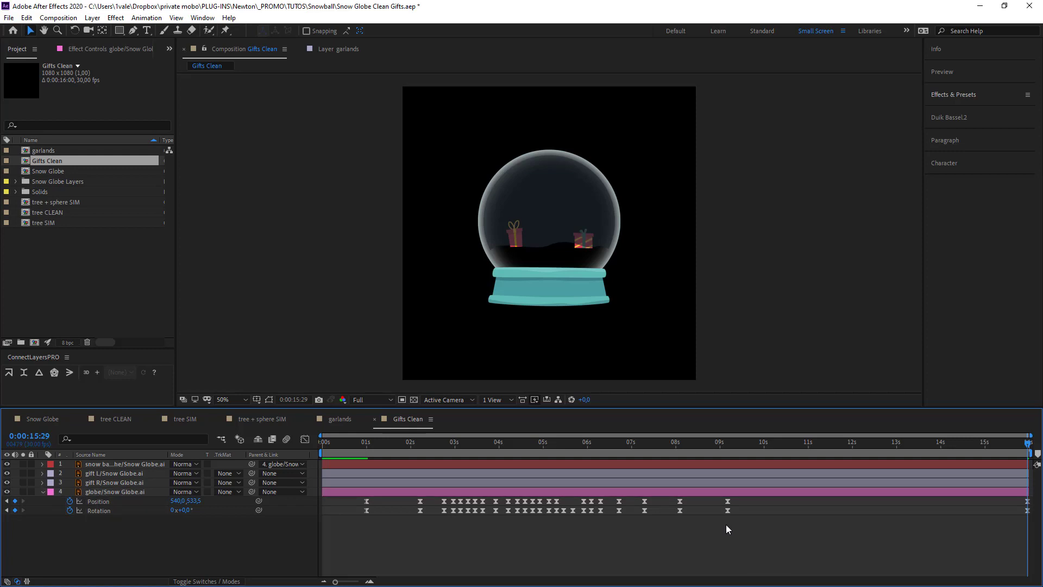
Convert the globe layer's Position and Rotation keyframes just after 9 seconds to hold keyframes
{"action": "left_click_drag", "start_coordinate": [727, 526], "coordinate": [744, 498]}
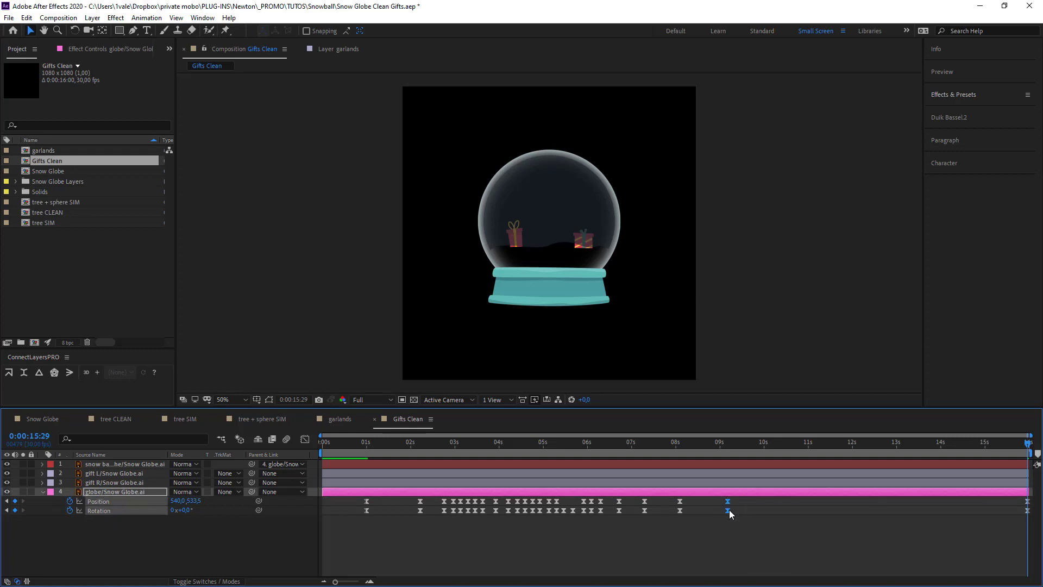
{"action": "key", "text": "ctrl+alt+h"}
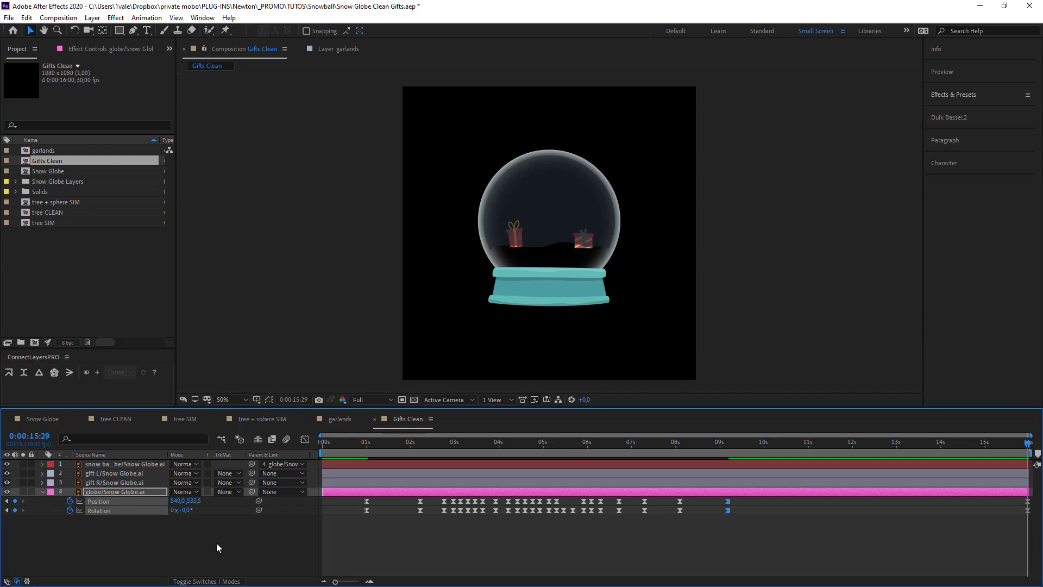
{"action": "left_click", "coordinate": [216, 543]}
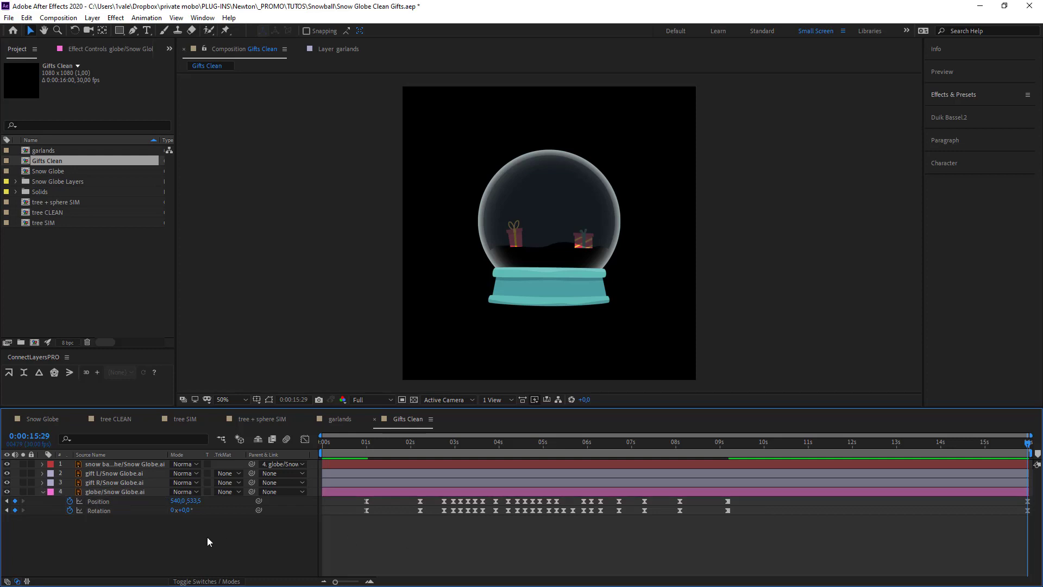
Create shapes from the snow back cache vector layer
{"action": "left_click", "coordinate": [122, 463]}
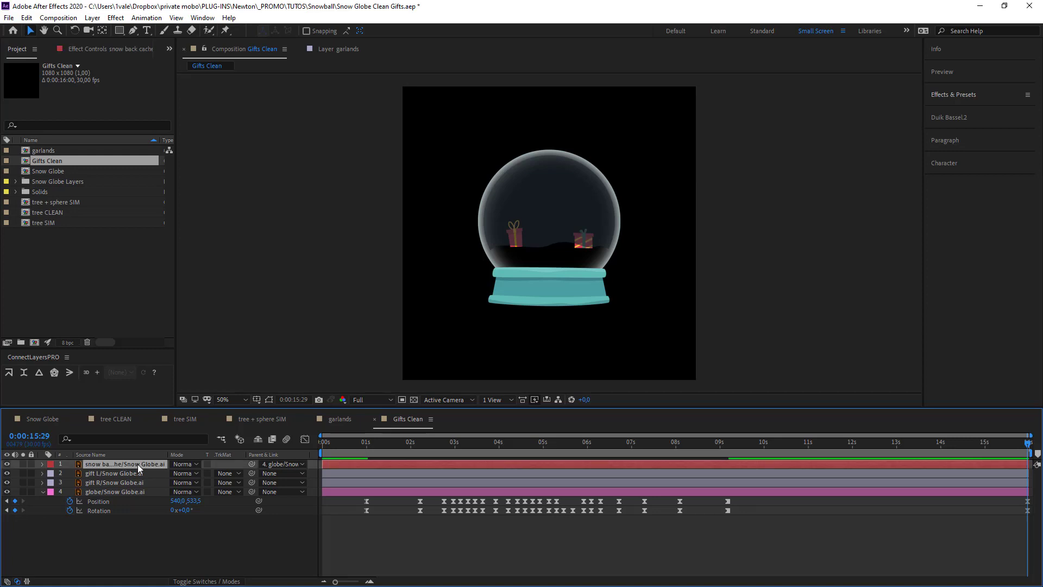
{"action": "right_click", "coordinate": [138, 464]}
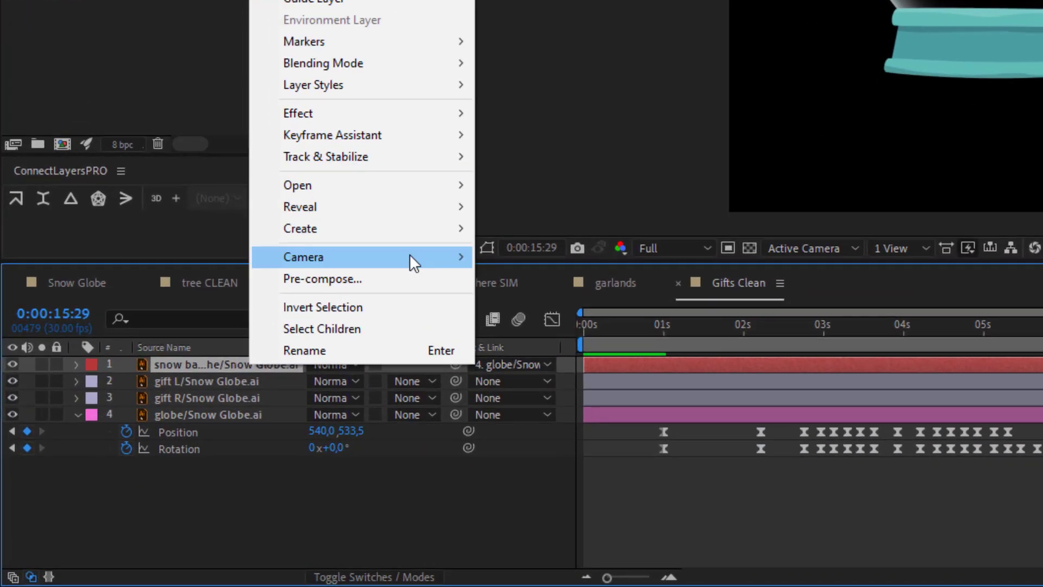
{"action": "mouse_move", "coordinate": [235, 391]}
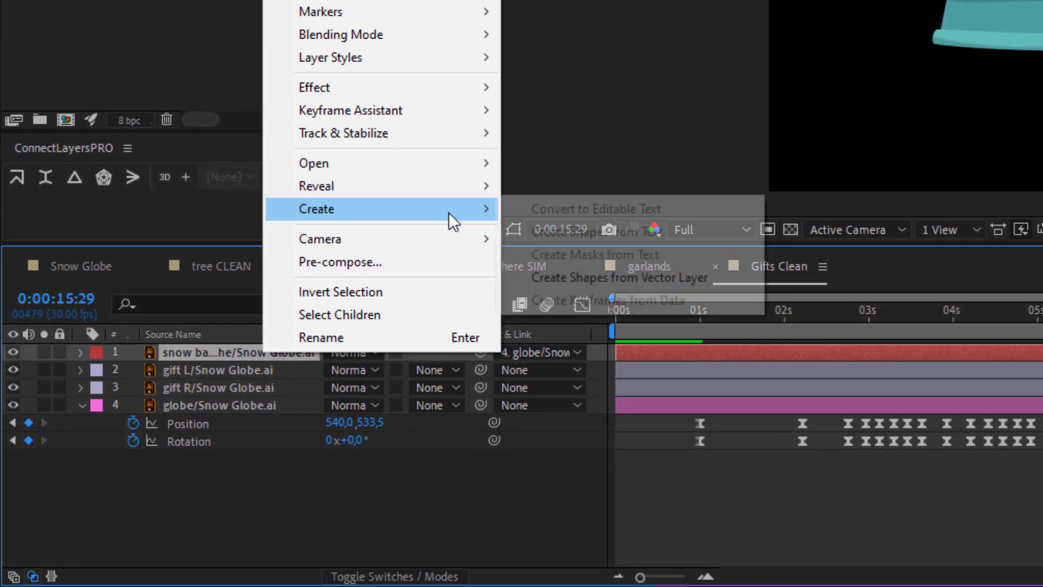
{"action": "left_click", "coordinate": [694, 276]}
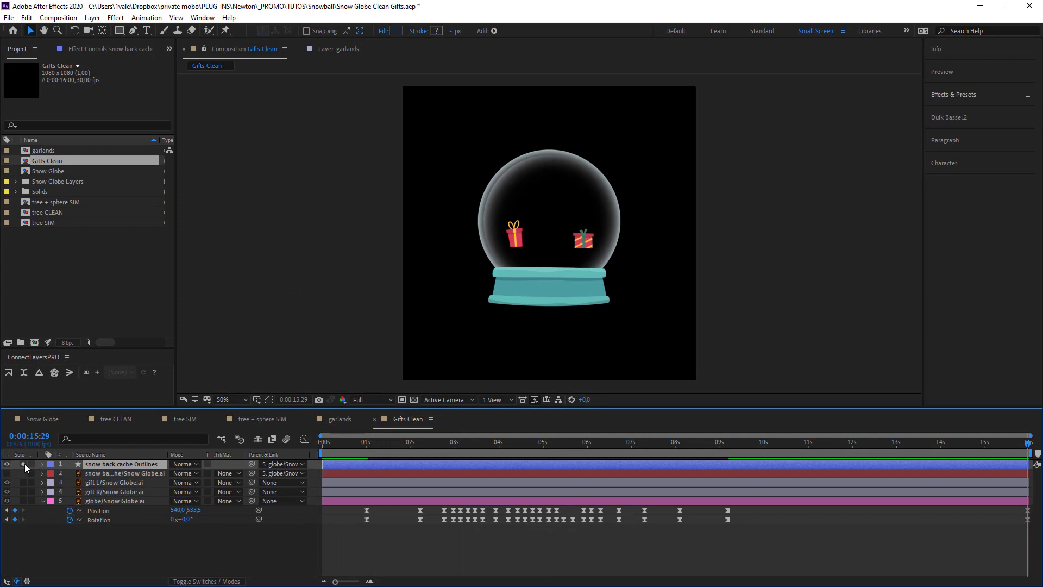
Solo the snow back cache Outlines layer, expand its contents and turn on the display of shape paths
{"action": "left_click", "coordinate": [23, 464]}
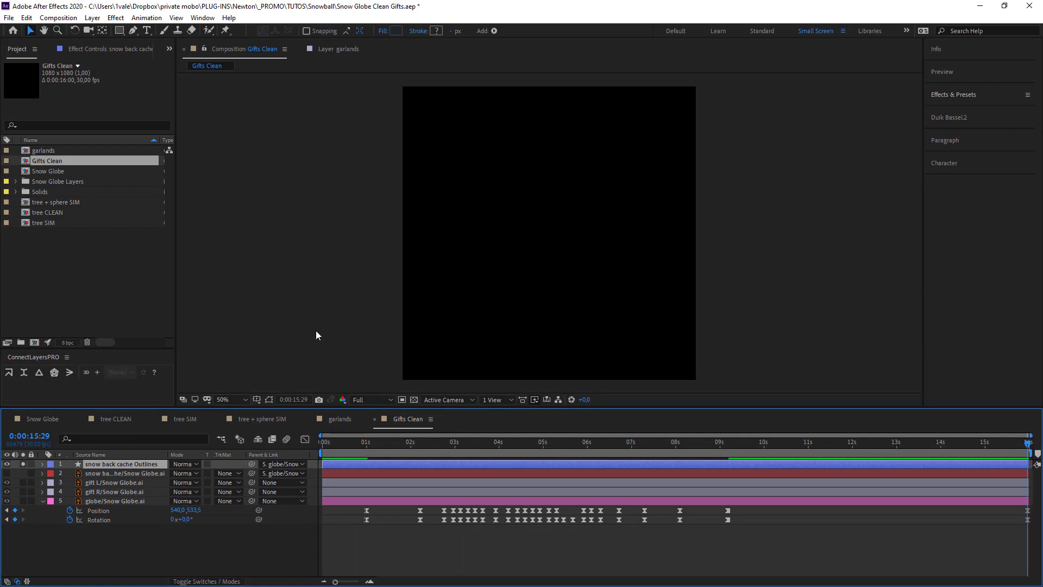
{"action": "left_click", "coordinate": [43, 464]}
{"action": "left_click", "coordinate": [51, 474]}
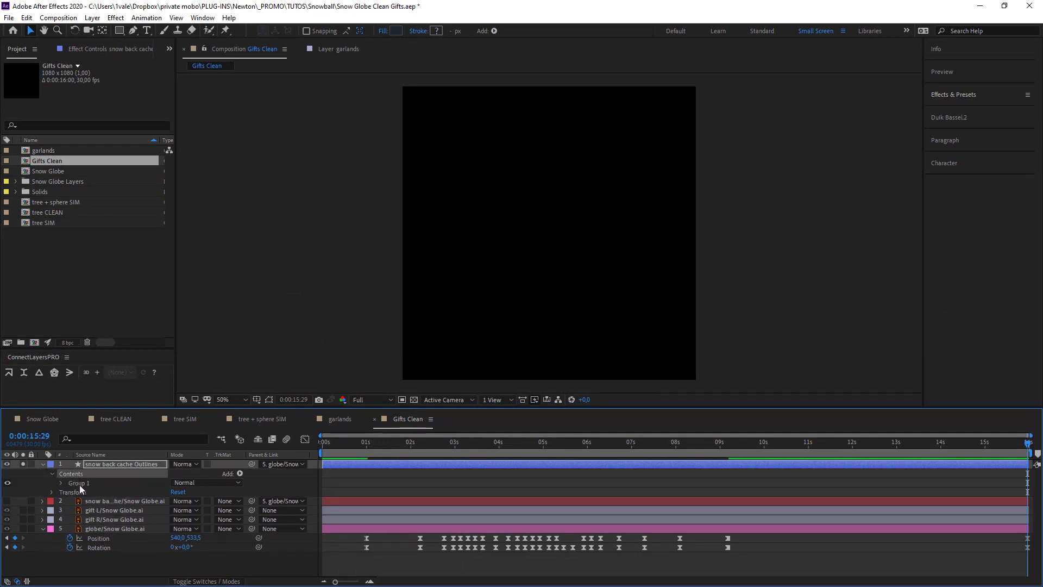
{"action": "left_click", "coordinate": [268, 399]}
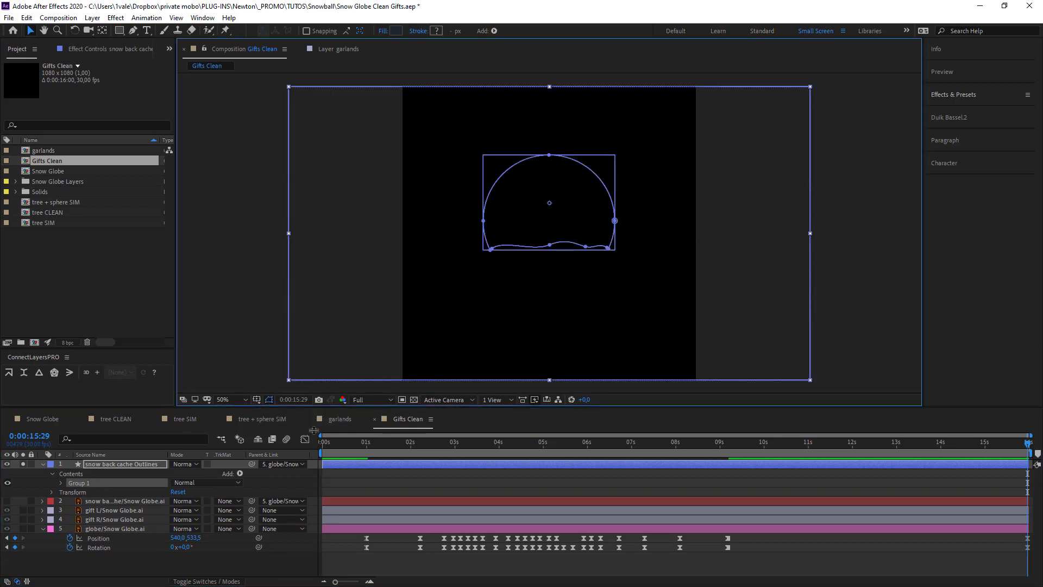
{"action": "left_click", "coordinate": [150, 558]}
Delete the nested Group 1 and Merge Paths 1 from the snow back cache Outlines layer's Group 1
{"action": "left_click", "coordinate": [62, 483]}
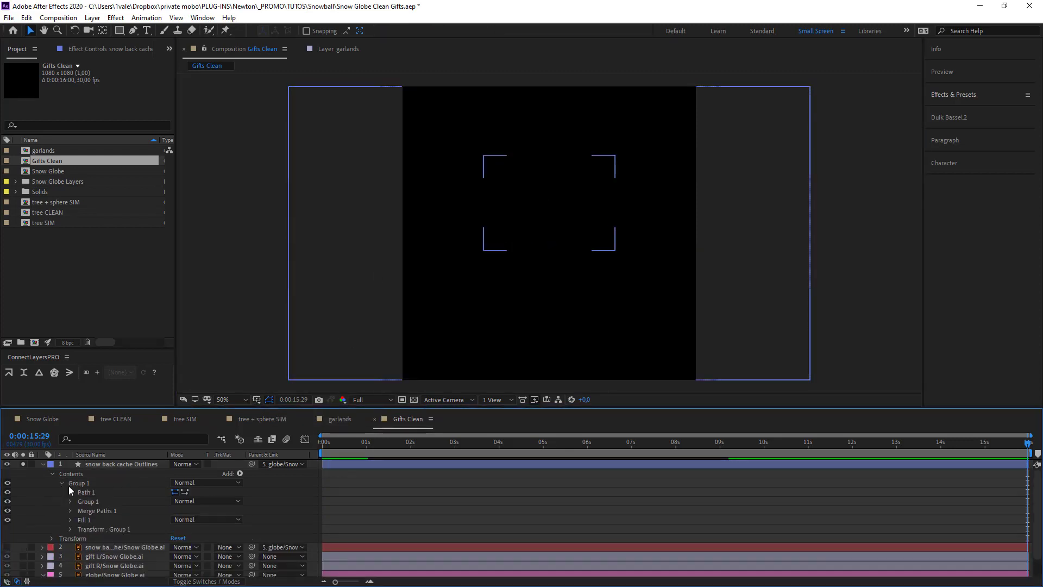
{"action": "left_click", "coordinate": [97, 491]}
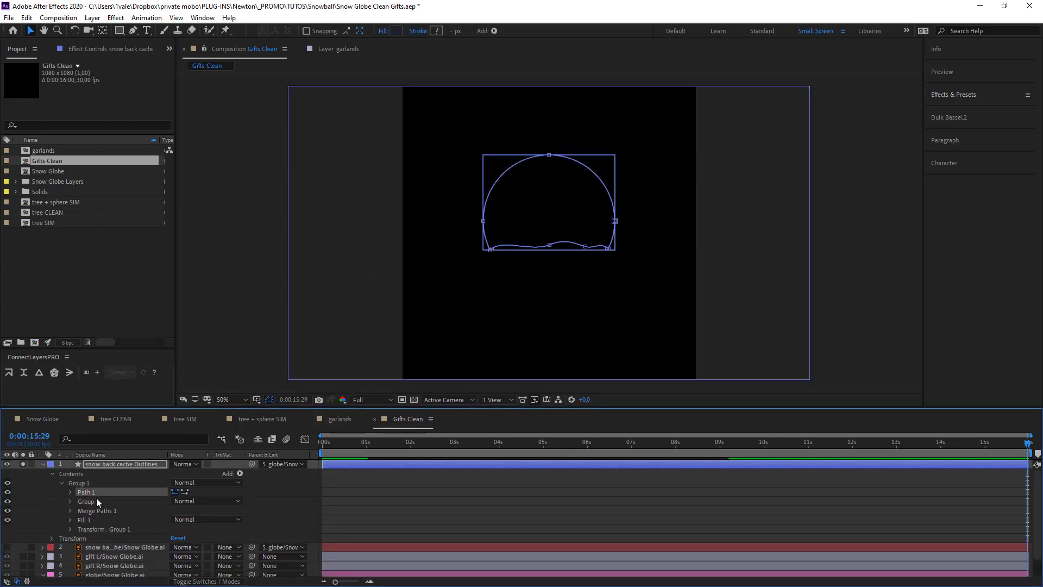
{"action": "left_click", "coordinate": [94, 500]}
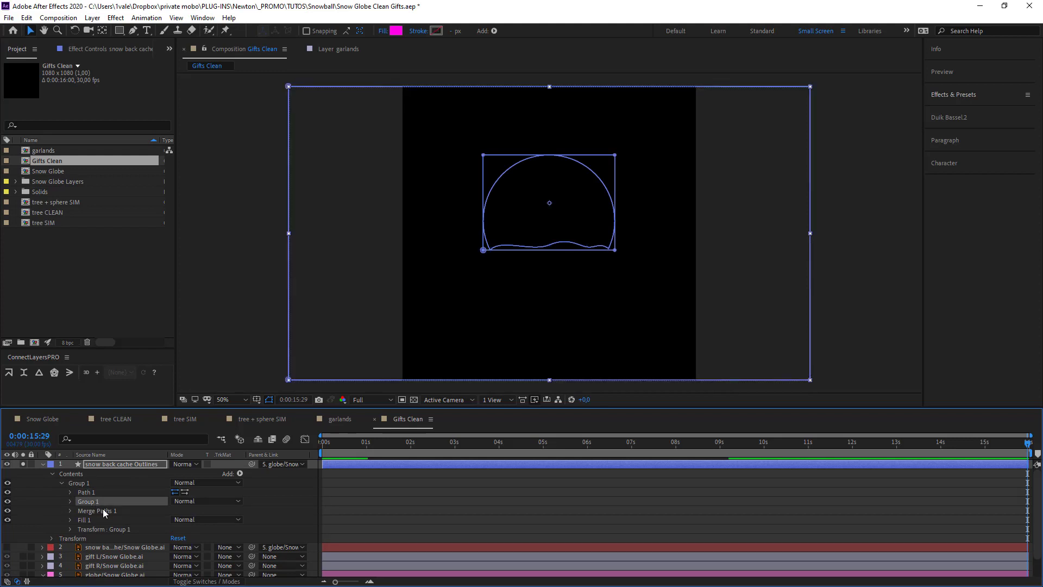
{"action": "left_click", "coordinate": [104, 512], "text": "shift"}
{"action": "key", "text": "Delete"}
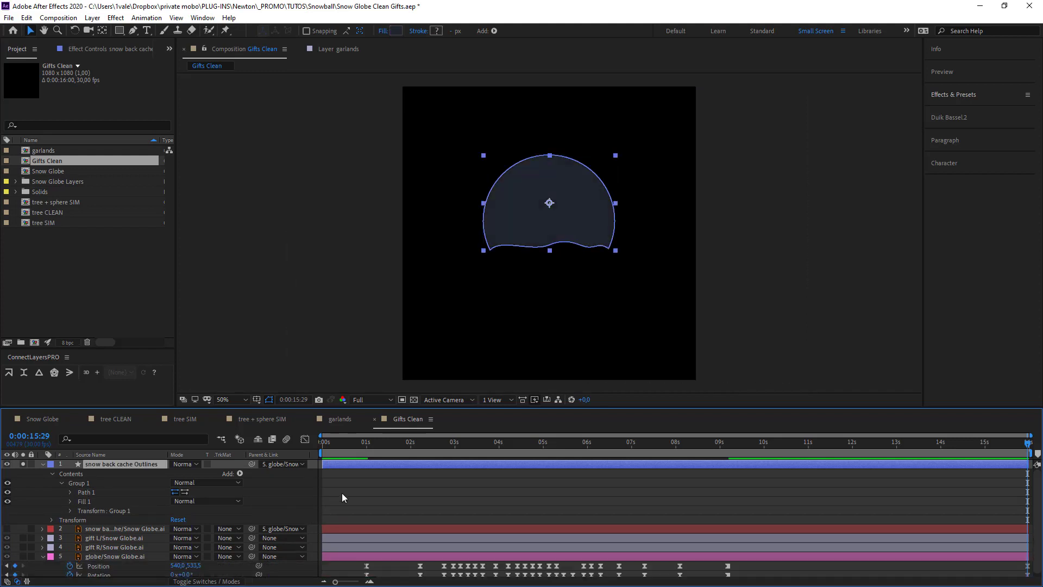
{"action": "left_click", "coordinate": [341, 493]}
Remove the fill from the snow back cache Outlines shape, cycling its fill type and deleting Gradient Fill 1
{"action": "left_click", "coordinate": [112, 463]}
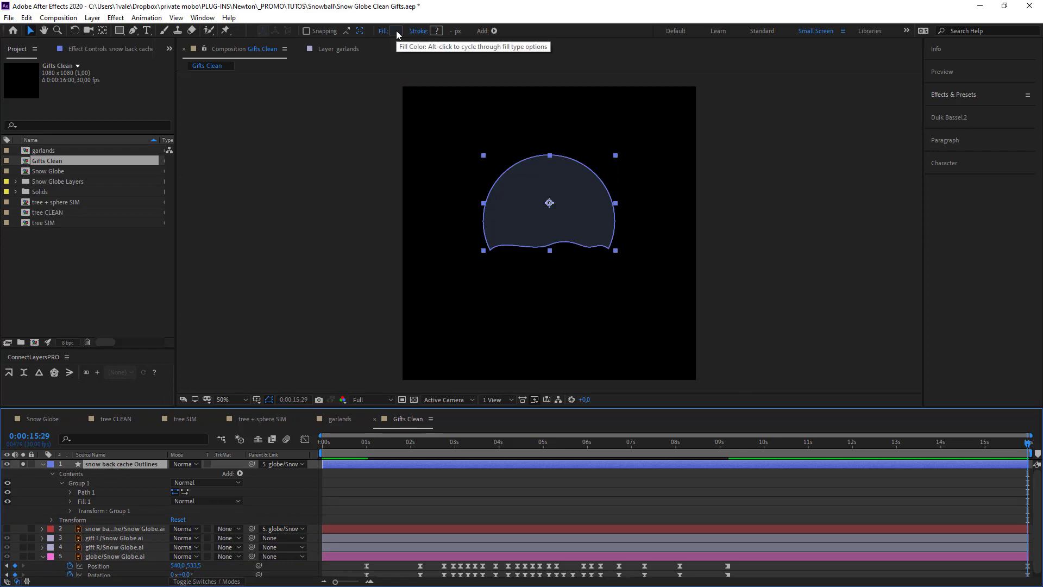
{"action": "left_click", "coordinate": [396, 30], "text": "alt"}
{"action": "left_click", "coordinate": [396, 30], "text": "alt"}
{"action": "left_click", "coordinate": [396, 31], "text": "alt"}
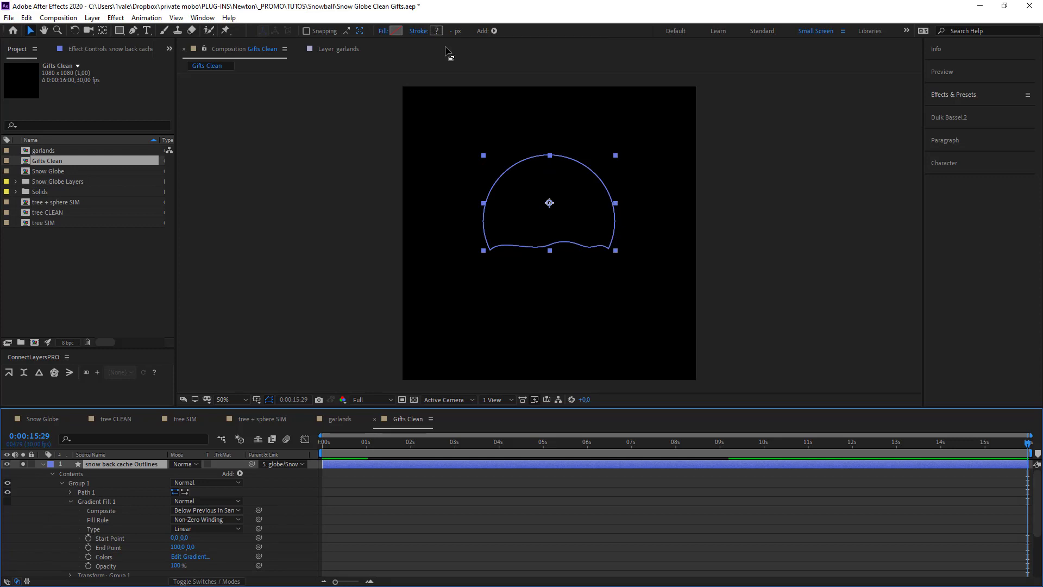
{"action": "left_click", "coordinate": [351, 509]}
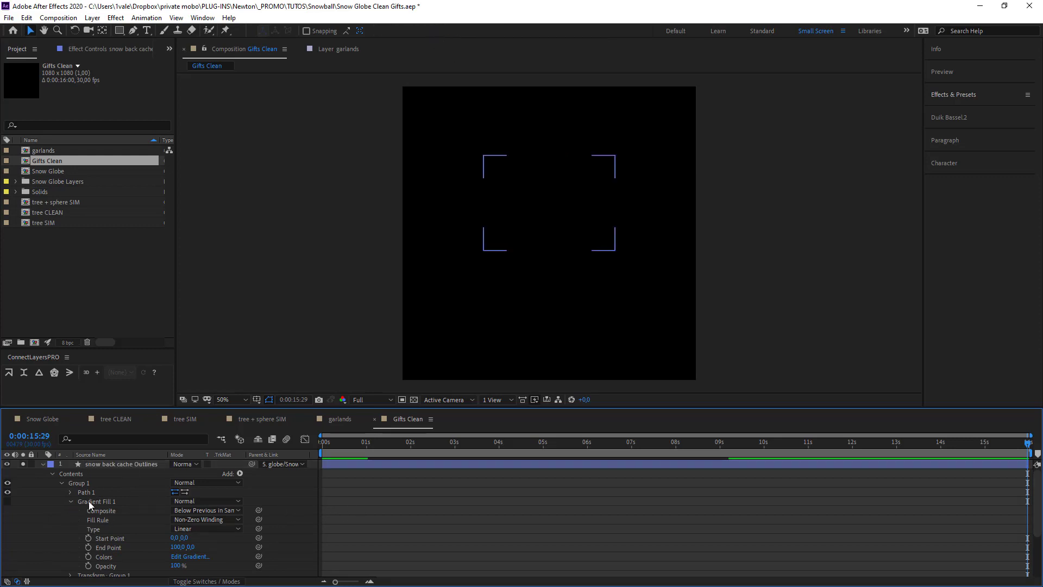
{"action": "left_click", "coordinate": [89, 501]}
{"action": "key", "text": "Delete"}
Add a stroke to the snow back cache Outlines layer and set its stroke width to 4
{"action": "left_click", "coordinate": [234, 476]}
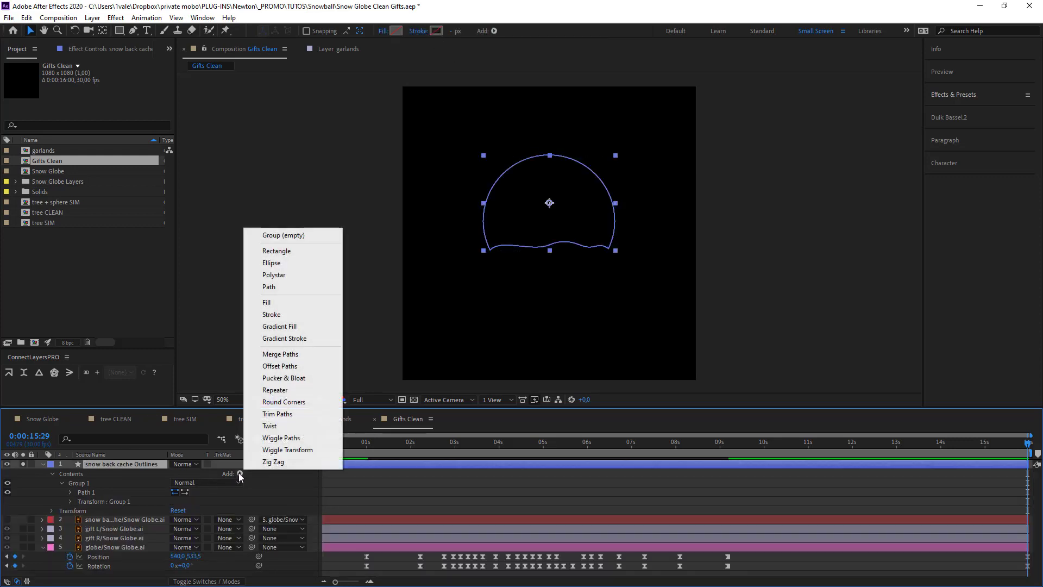
{"action": "left_click", "coordinate": [293, 315]}
{"action": "left_click", "coordinate": [353, 490]}
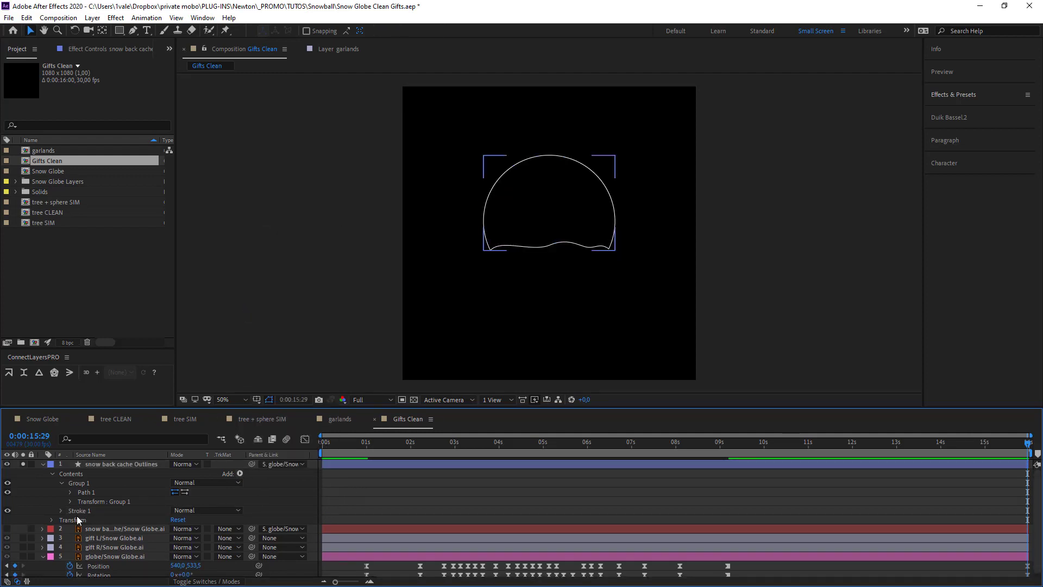
{"action": "left_click", "coordinate": [61, 510]}
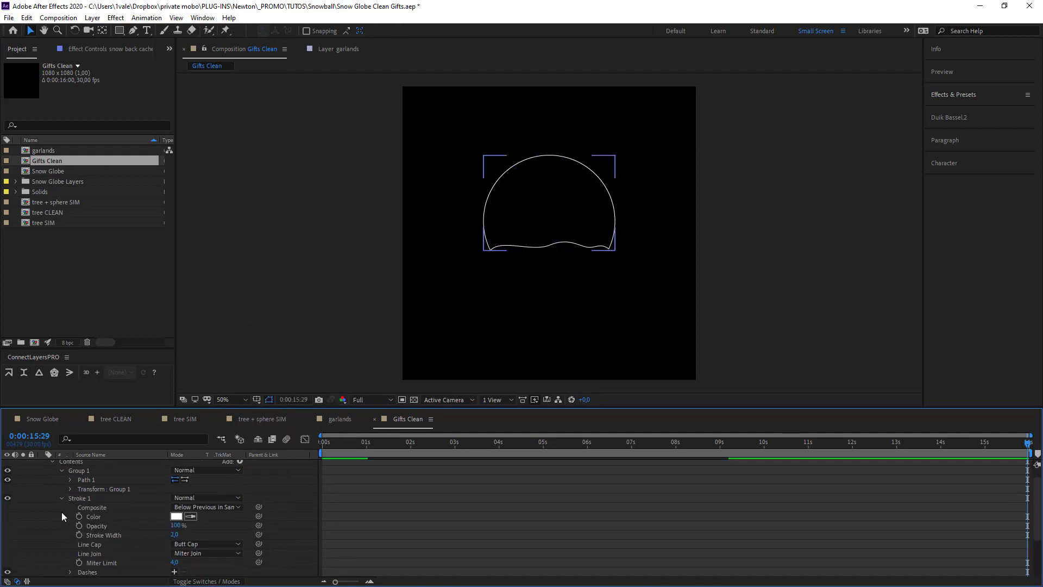
{"action": "left_click", "coordinate": [175, 535]}
{"action": "type", "text": "4"}
{"action": "key", "text": "Return"}
{"action": "left_click", "coordinate": [514, 504]}
{"action": "scroll", "coordinate": [535, 296], "scroll_direction": "up", "scroll_amount": 2}
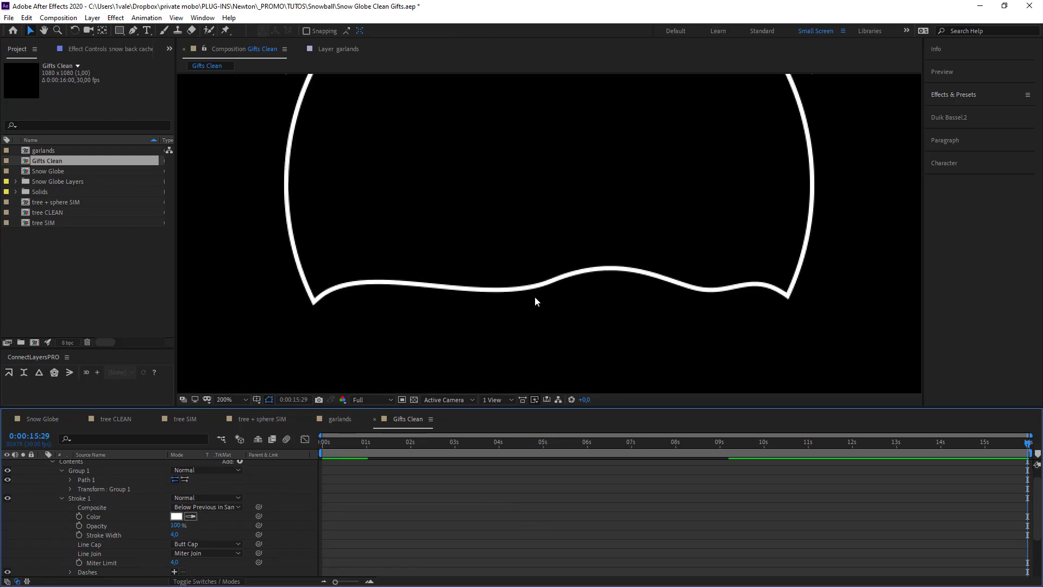
{"action": "scroll", "coordinate": [534, 295], "scroll_direction": "down", "scroll_amount": 4}
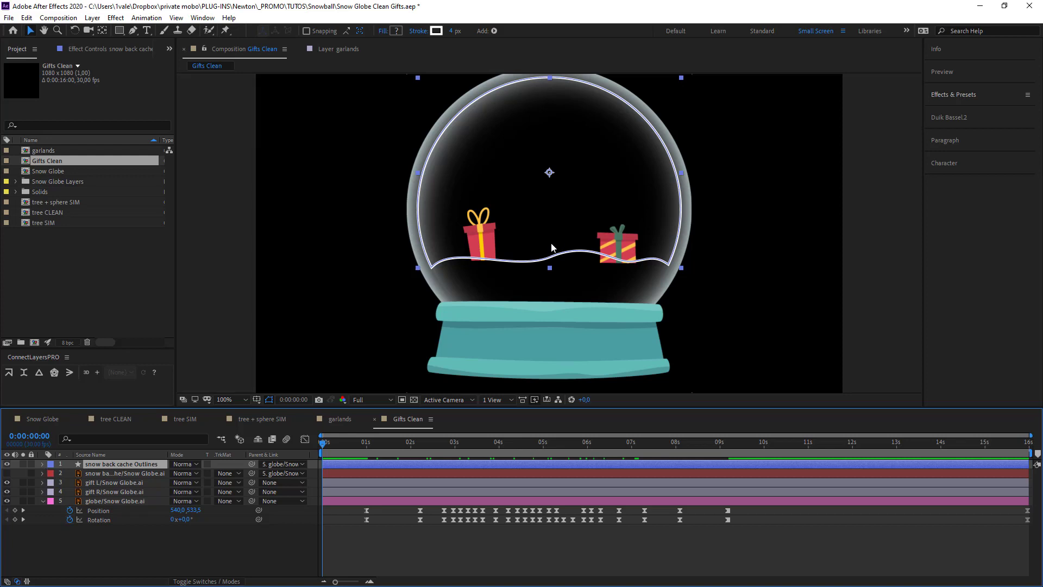
Add a point to the snow outline's Path 1 under the yellow-bow gift and lower it to the gift's base
{"action": "scroll", "coordinate": [398, 289], "scroll_direction": "up", "scroll_amount": 2}
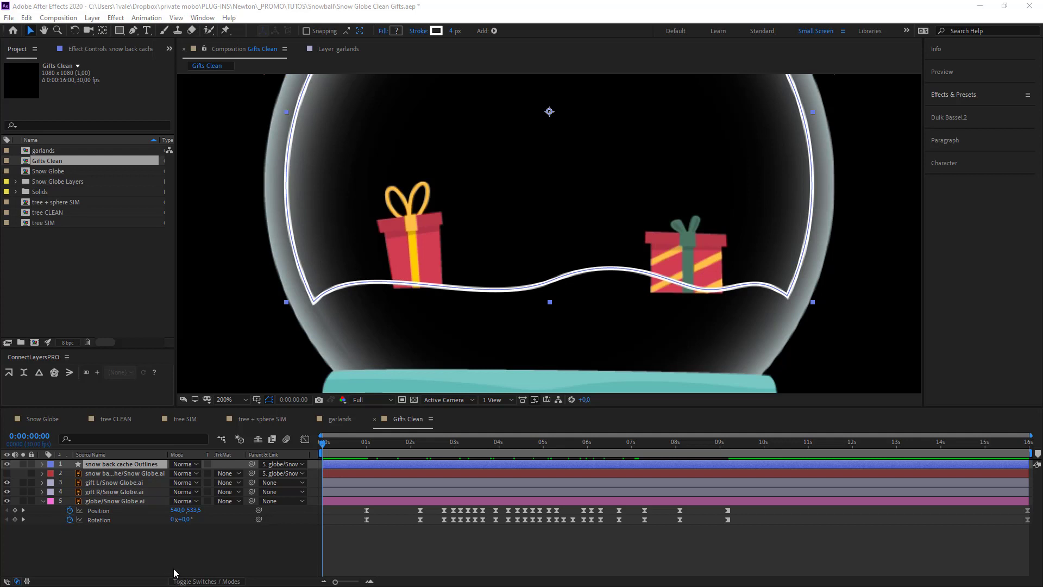
{"action": "left_click", "coordinate": [128, 465]}
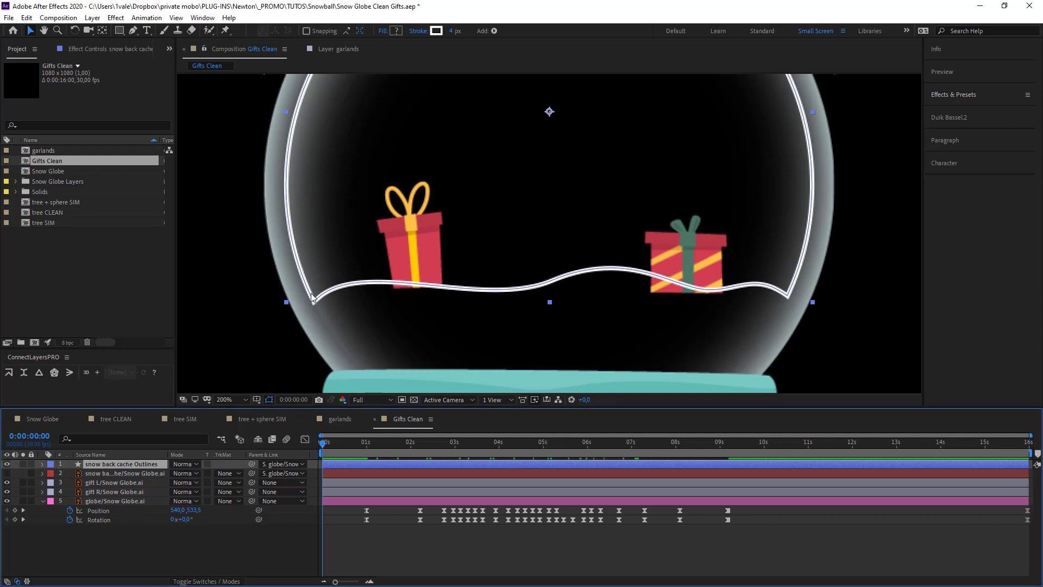
{"action": "left_click", "coordinate": [42, 464]}
{"action": "left_click", "coordinate": [85, 491]}
{"action": "left_click", "coordinate": [393, 289]}
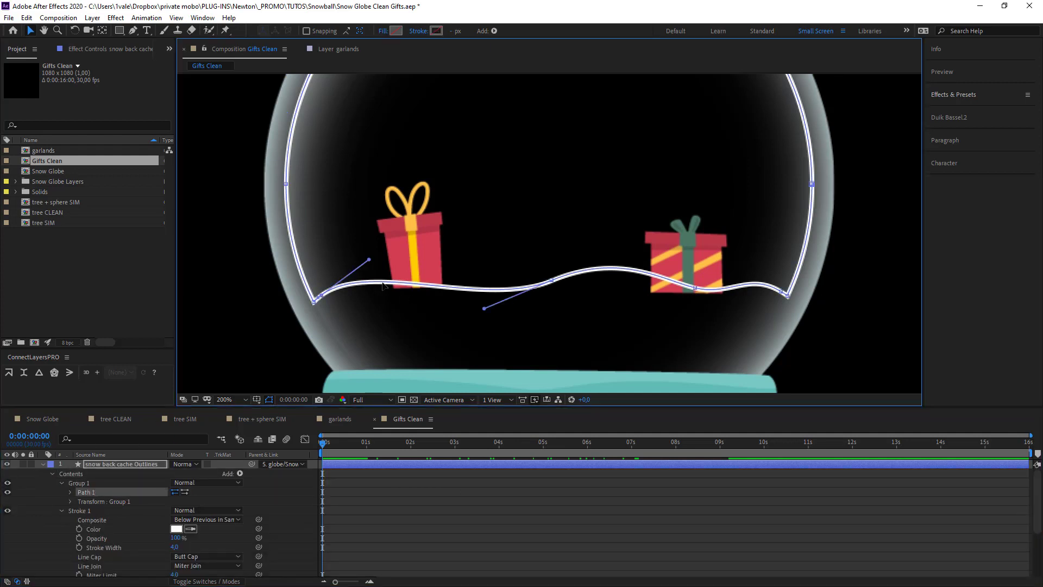
{"action": "left_click", "coordinate": [393, 289], "text": "ctrl"}
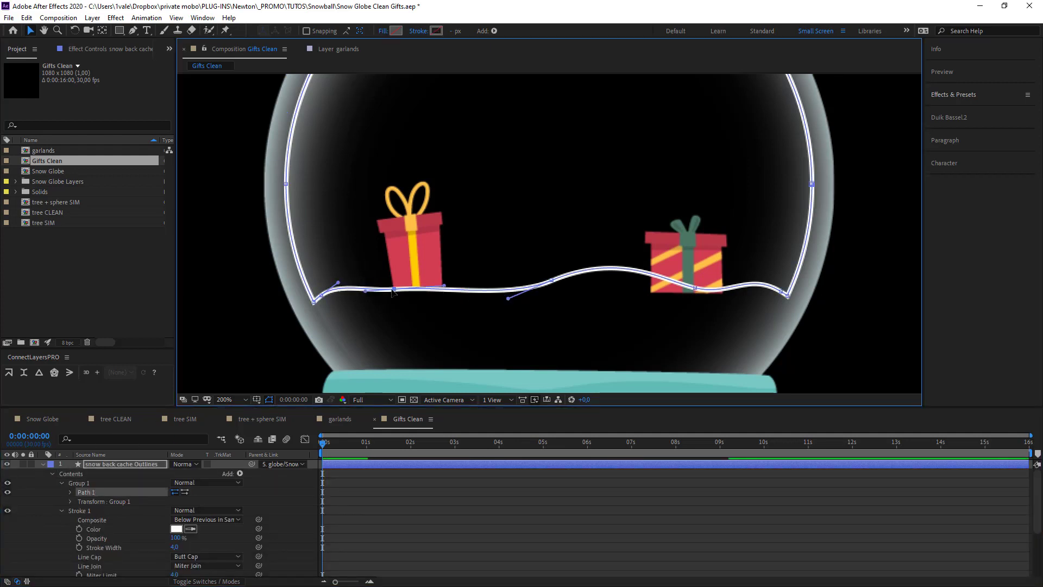
{"action": "left_click_drag", "start_coordinate": [393, 289], "coordinate": [393, 291]}
Reshape the snow outline under the green-bow gift with an added point so the line runs along the gift's base
{"action": "left_click_drag", "start_coordinate": [695, 287], "coordinate": [709, 293]}
{"action": "left_click", "coordinate": [636, 271], "text": "ctrl"}
{"action": "left_click_drag", "start_coordinate": [636, 271], "coordinate": [643, 293]}
{"action": "left_click", "coordinate": [708, 293]}
{"action": "left_click_drag", "start_coordinate": [743, 301], "coordinate": [720, 295]}
{"action": "left_click_drag", "start_coordinate": [642, 293], "coordinate": [644, 293]}
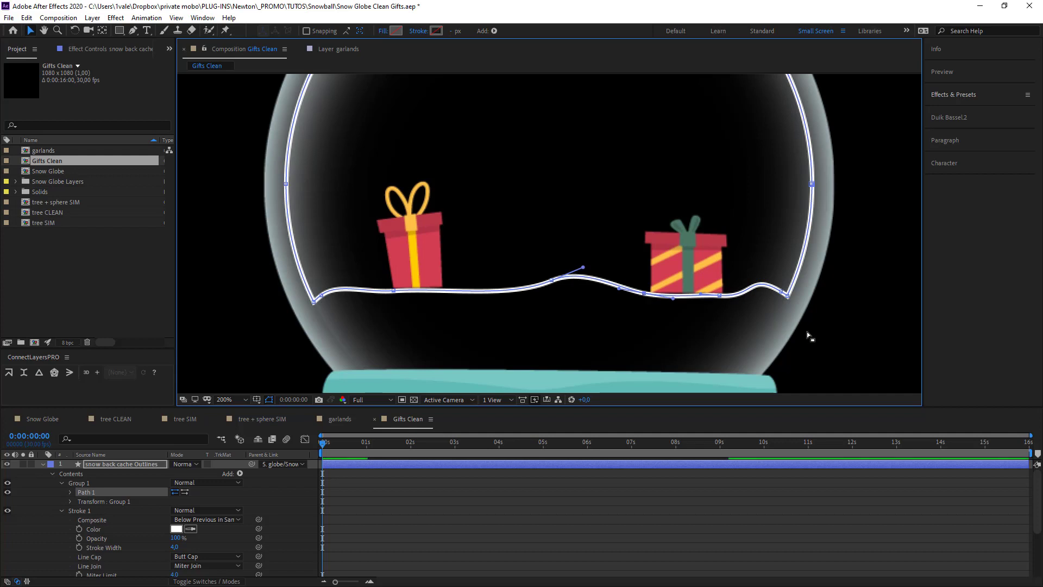
{"action": "left_click_drag", "start_coordinate": [807, 332], "coordinate": [658, 291]}
{"action": "scroll", "coordinate": [650, 292], "scroll_direction": "up", "scroll_amount": 1}
{"action": "left_click", "coordinate": [595, 277]}
{"action": "left_click", "coordinate": [589, 320]}
{"action": "scroll", "coordinate": [665, 285], "scroll_direction": "down", "scroll_amount": 2}
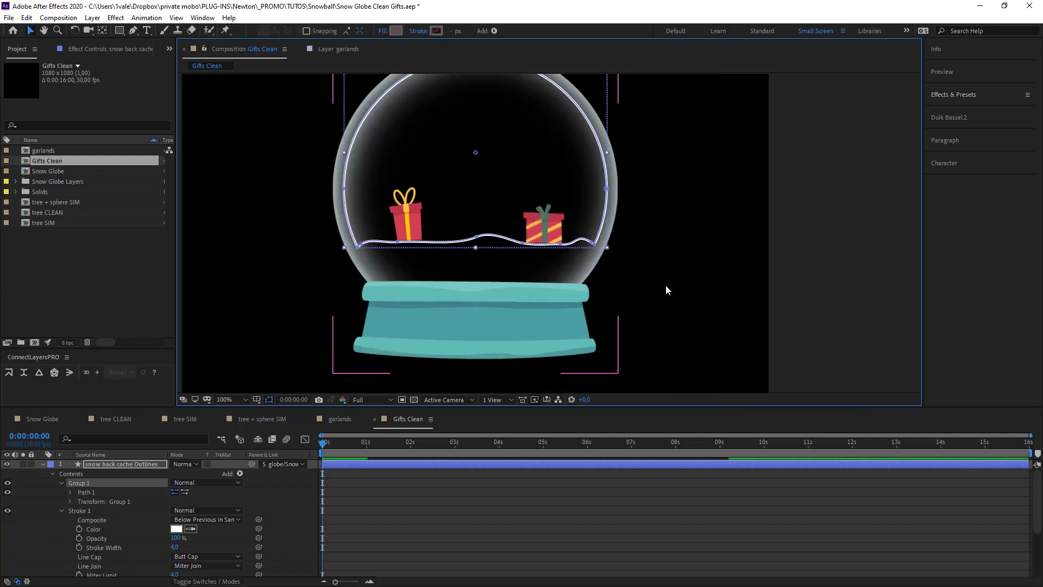
Collapse the snow back cache Outlines layer and hide the globe layer
{"action": "left_click", "coordinate": [878, 190]}
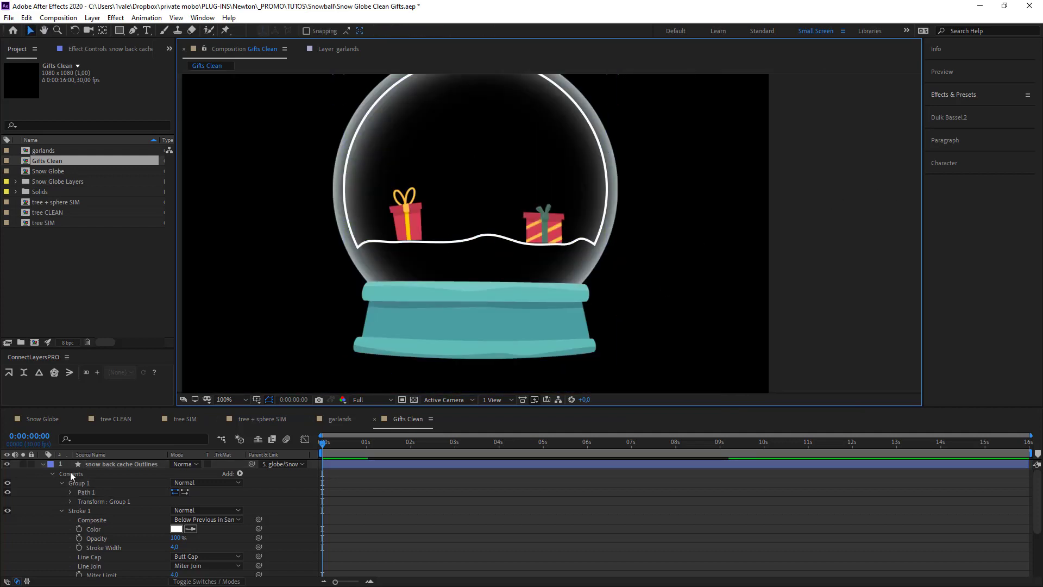
{"action": "left_click", "coordinate": [42, 463]}
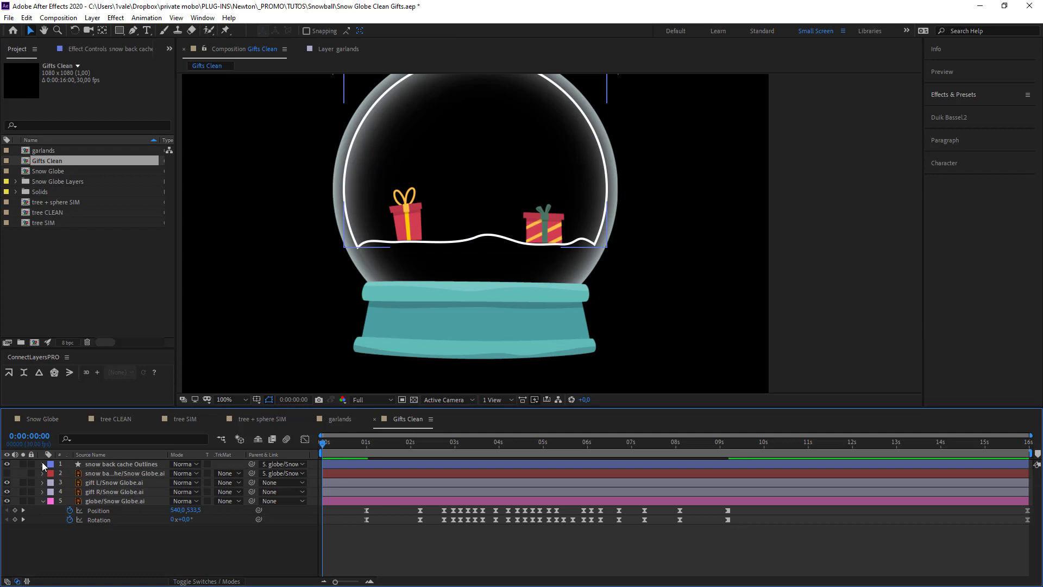
{"action": "left_click", "coordinate": [7, 500]}
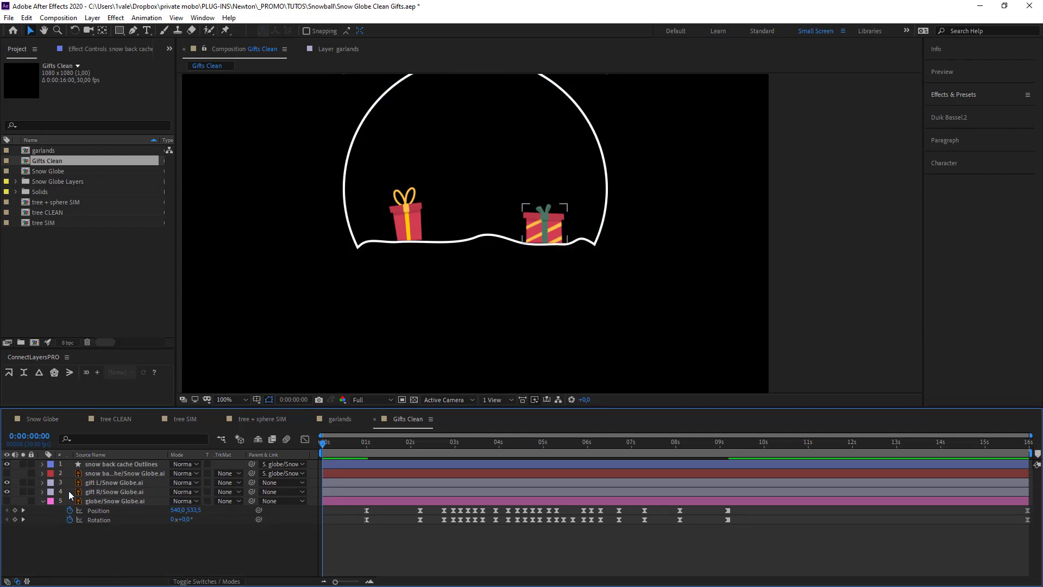
Draw a small circle on a new shape layer over the left loop of the yellow bow
{"action": "left_click_drag", "start_coordinate": [426, 165], "coordinate": [526, 169]}
{"action": "scroll", "coordinate": [461, 285], "scroll_direction": "up", "scroll_amount": 1}
{"action": "key", "text": "v"}
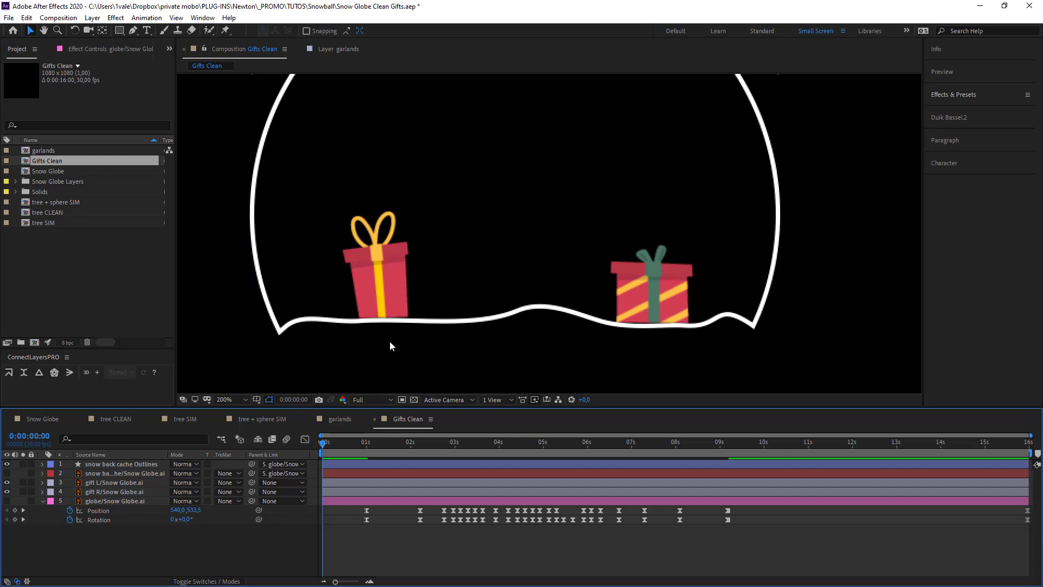
{"action": "key", "text": "period"}
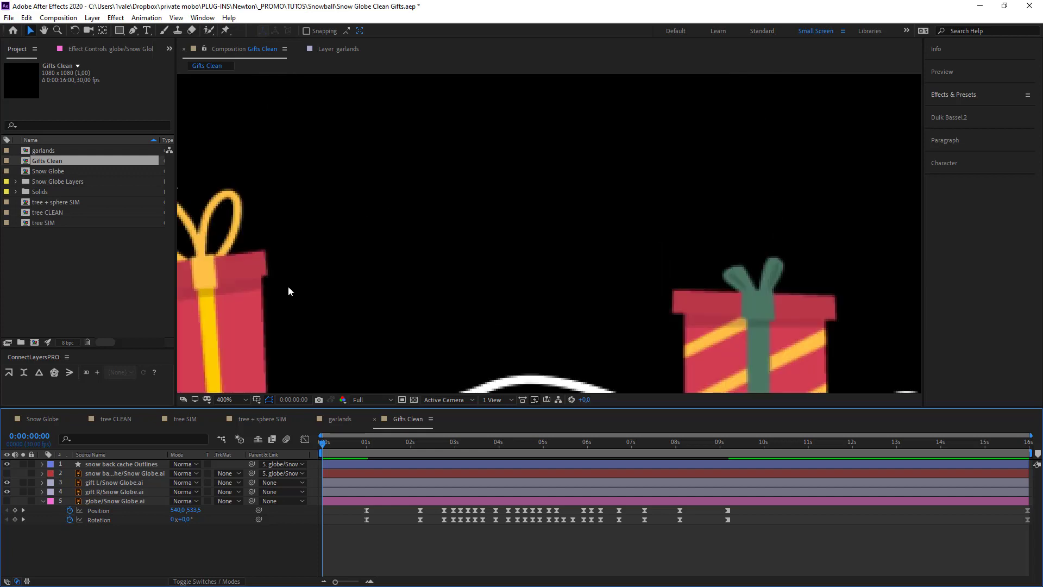
{"action": "left_click_drag", "start_coordinate": [288, 285], "coordinate": [450, 265]}
{"action": "key", "text": "v"}
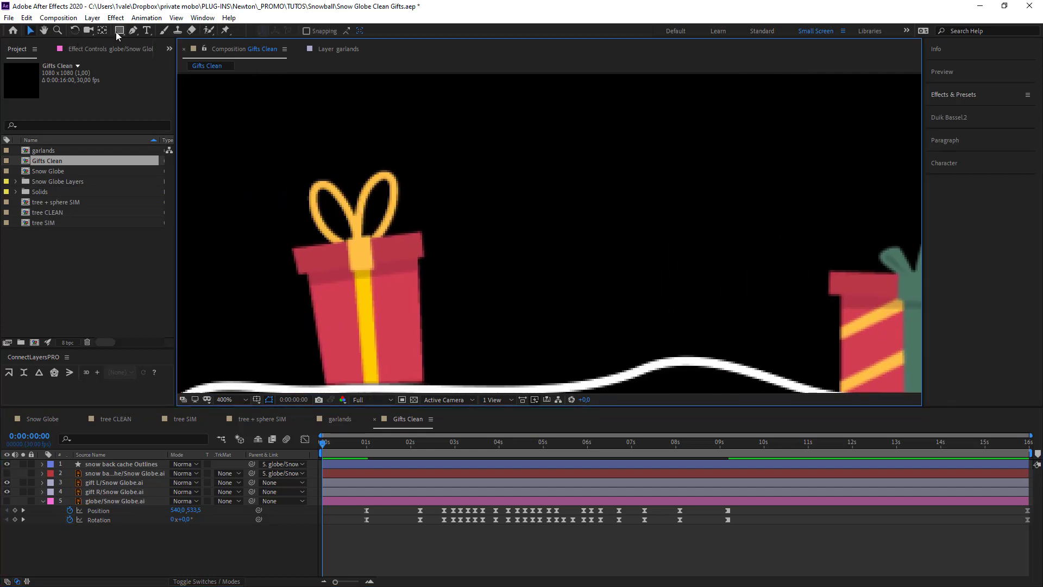
{"action": "left_click_drag", "start_coordinate": [116, 32], "coordinate": [171, 54]}
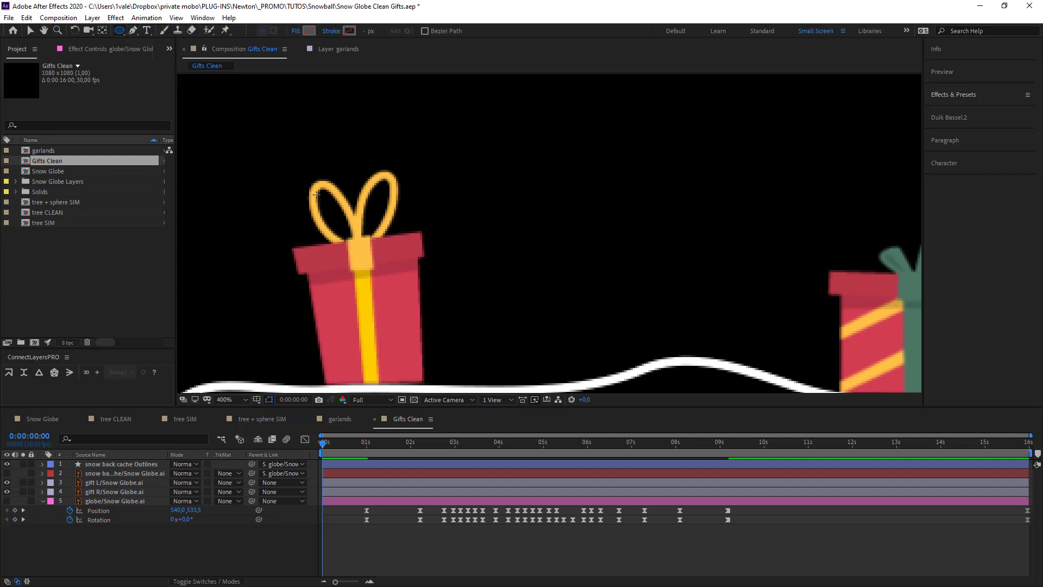
{"action": "left_click_drag", "start_coordinate": [316, 194], "coordinate": [349, 220]}
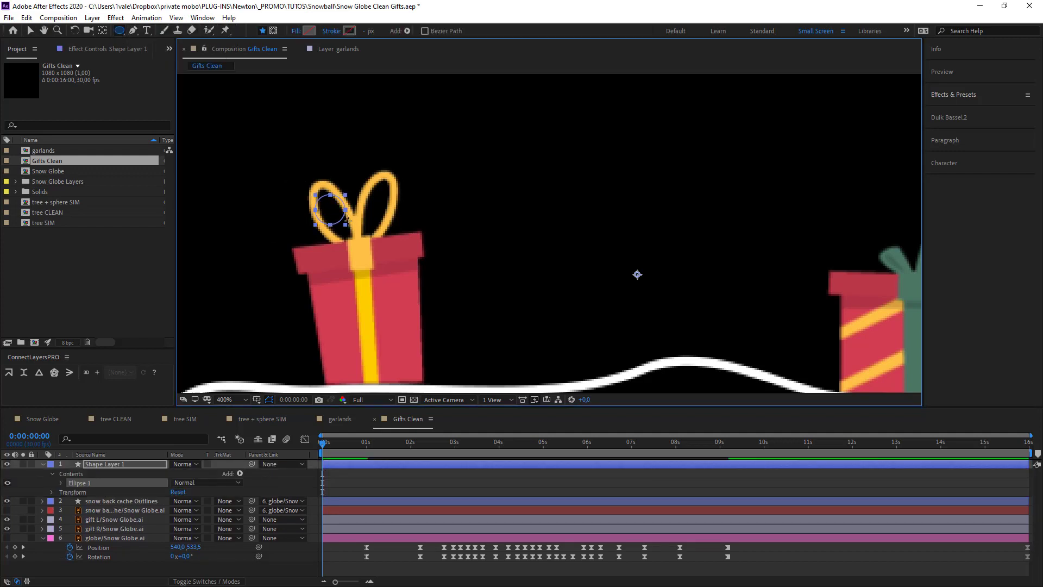
{"action": "key", "text": "v"}
Move the new shape layer's anchor point to the centre of the circle
{"action": "left_click", "coordinate": [113, 464]}
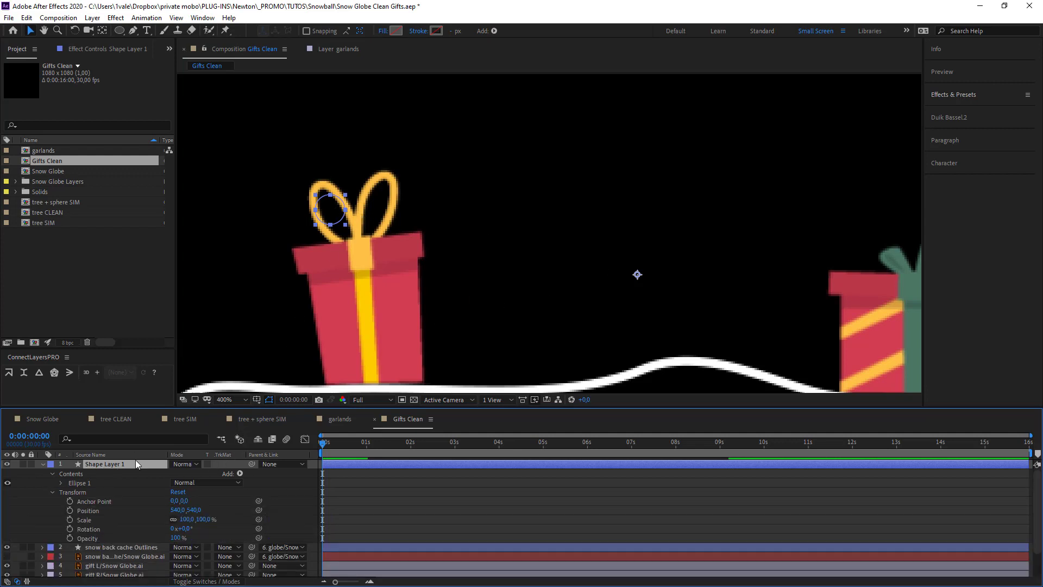
{"action": "key", "text": "y"}
{"action": "left_click_drag", "start_coordinate": [637, 275], "coordinate": [329, 210]}
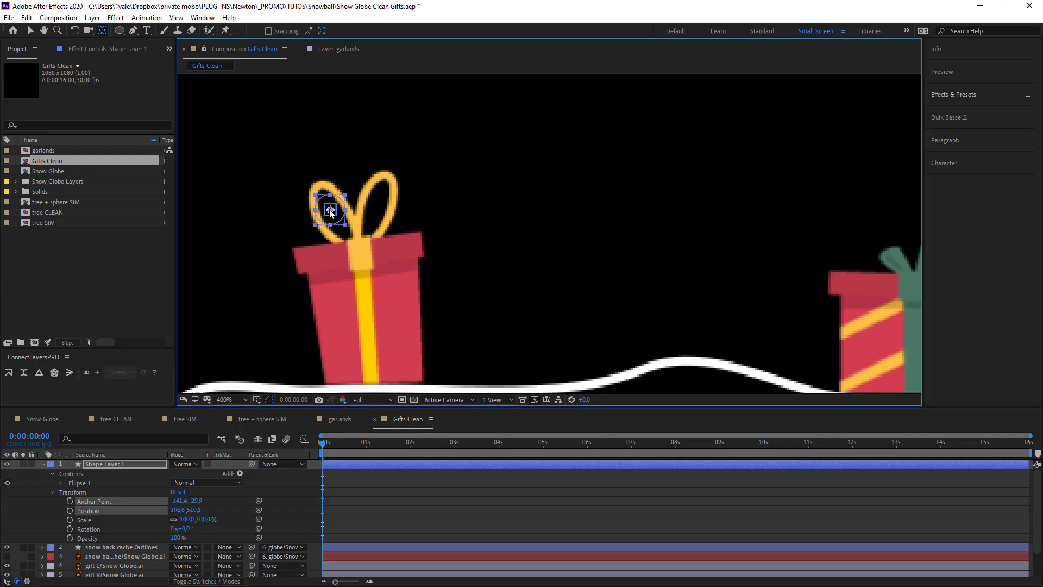
{"action": "left_click", "coordinate": [416, 495]}
Give the circle a solid magenta fill and move it to the tip of the yellow bow's left loop
{"action": "left_click", "coordinate": [113, 463]}
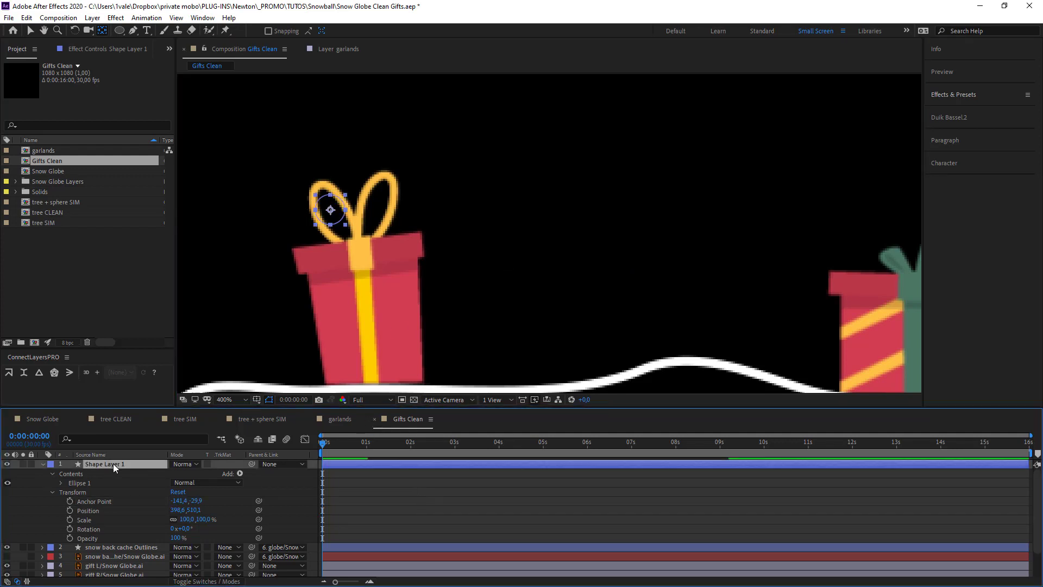
{"action": "key", "text": "v"}
{"action": "left_click", "coordinate": [396, 31], "text": "alt"}
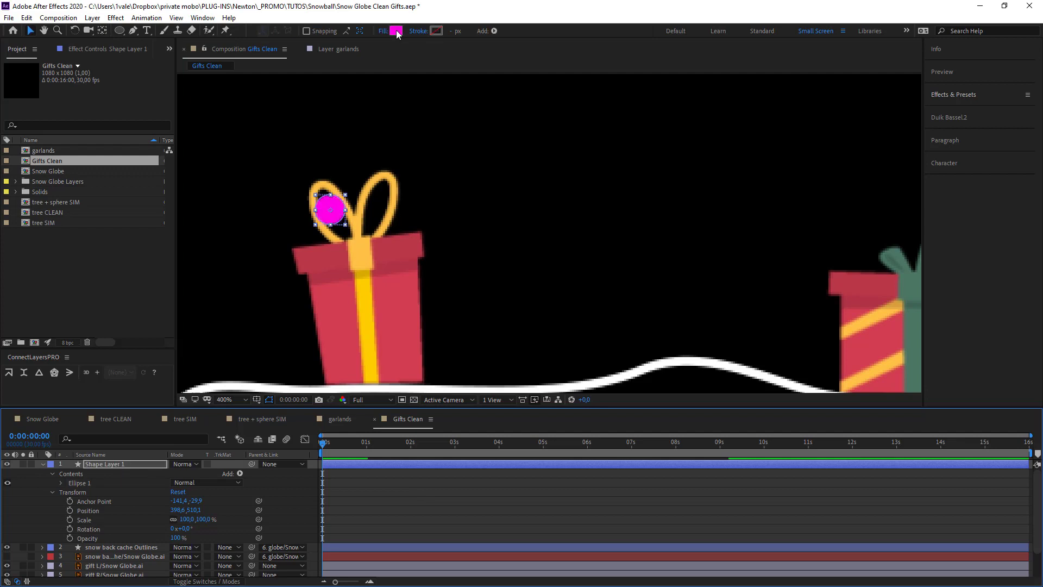
{"action": "left_click_drag", "start_coordinate": [334, 218], "coordinate": [389, 196]}
{"action": "key", "text": "ctrl+d"}
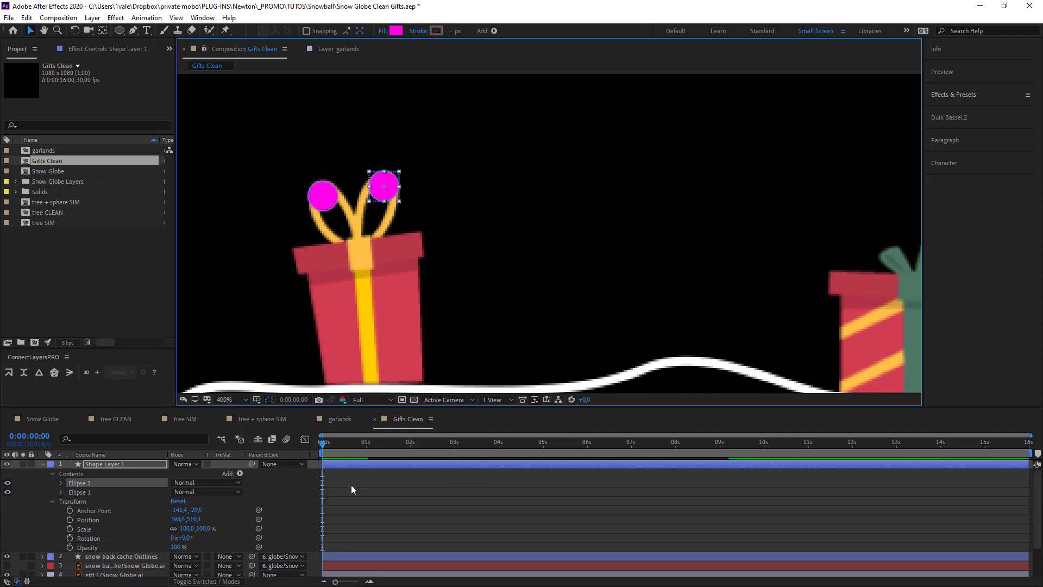
{"action": "key", "text": "ctrl+z"}
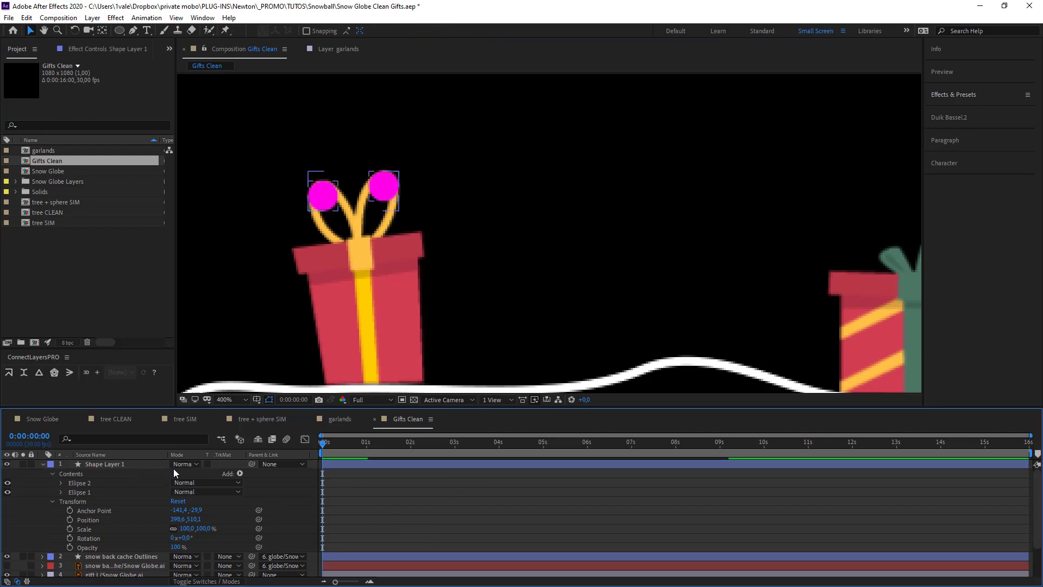
{"action": "key", "text": "Delete"}
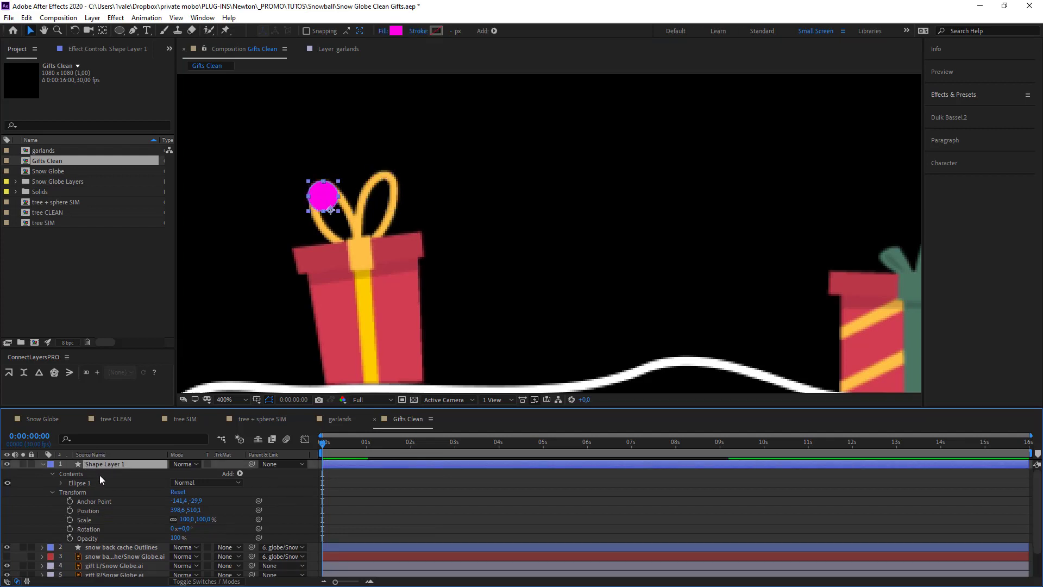
Rename the circle's shape layer as loop01
{"action": "key", "text": "Return"}
{"action": "type", "text": "loo"}
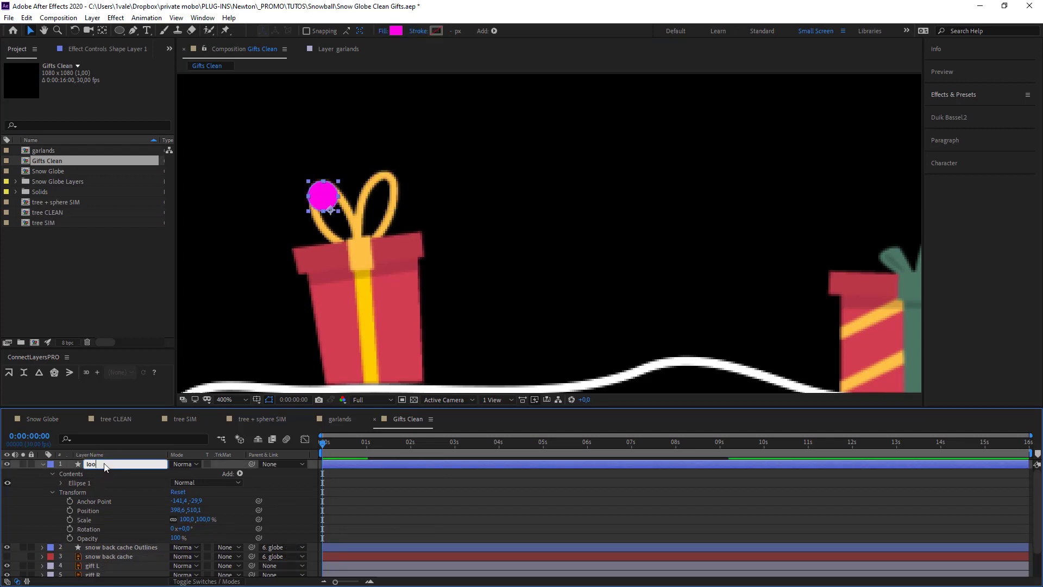
{"action": "type", "text": "p01"}
{"action": "key", "text": "Return"}
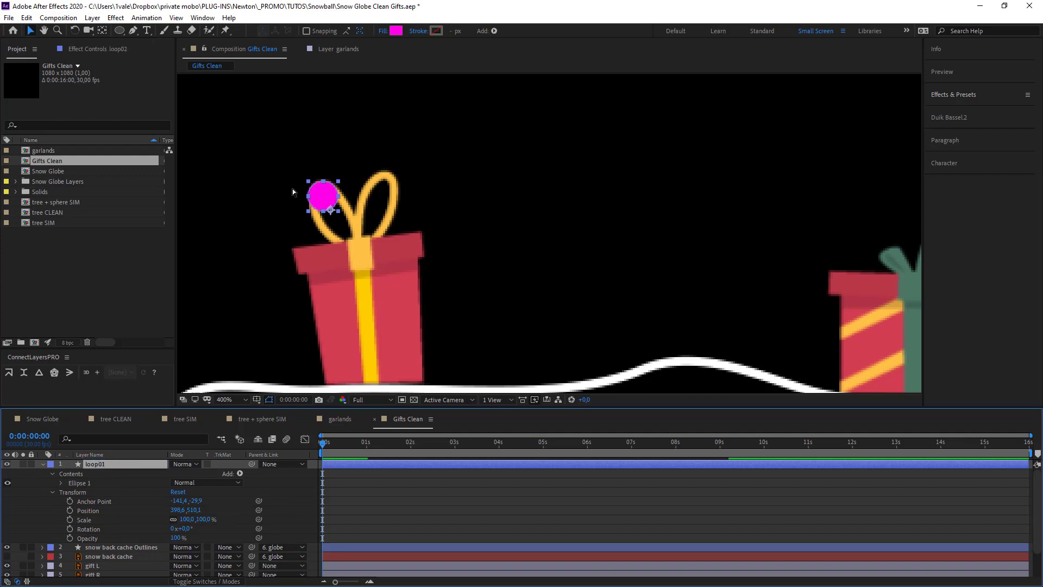
Duplicate the loop01 circle onto the tip of the yellow bow's right loop and centre the anchor points of both circles
{"action": "key", "text": "ctrl+d"}
{"action": "left_click_drag", "start_coordinate": [328, 201], "coordinate": [389, 190]}
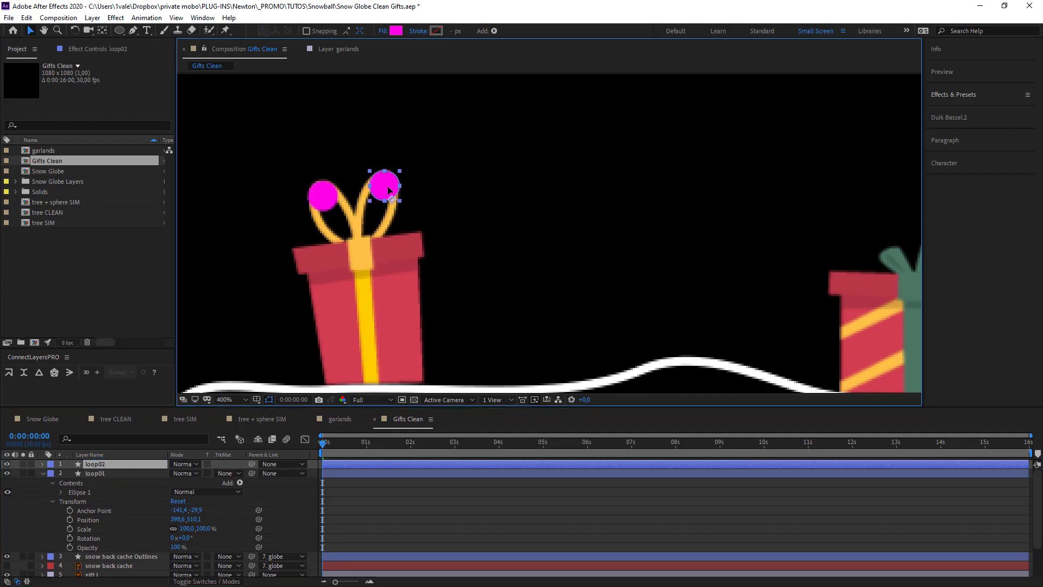
{"action": "key", "text": "y"}
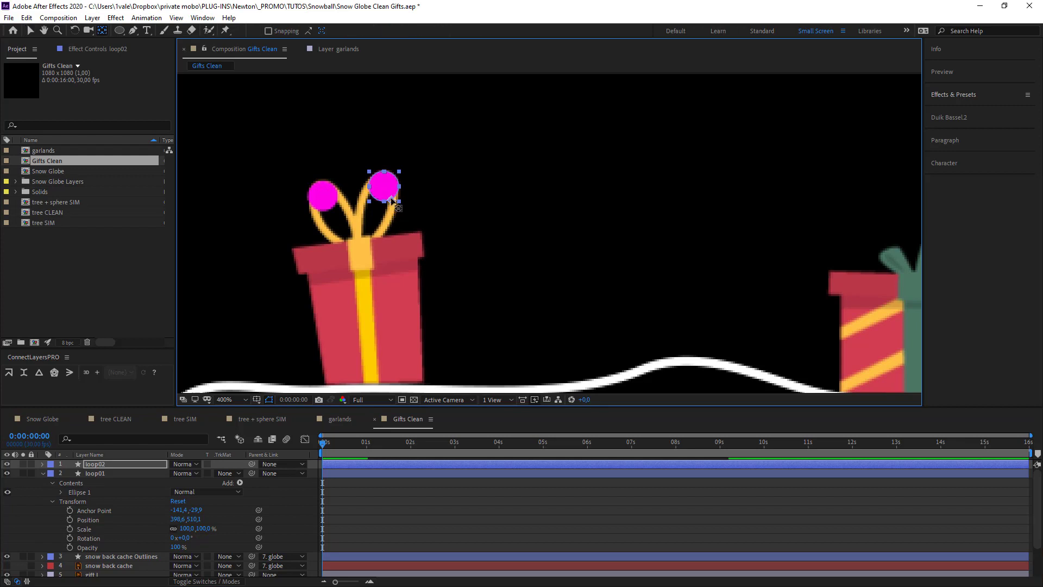
{"action": "key", "text": "ctrl+alt+Home"}
{"action": "left_click", "coordinate": [331, 206]}
{"action": "key", "text": "ctrl+alt+Home"}
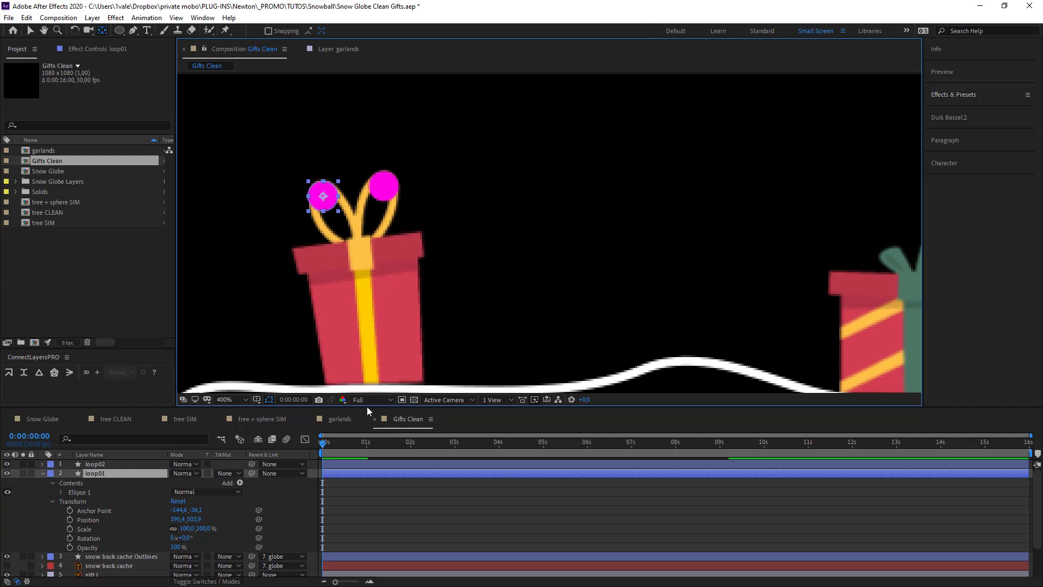
Rename the yellow bow's two circle layers as loop01 L and loop02 L
{"action": "left_click", "coordinate": [398, 497]}
{"action": "left_click_drag", "start_coordinate": [611, 306], "coordinate": [504, 311]}
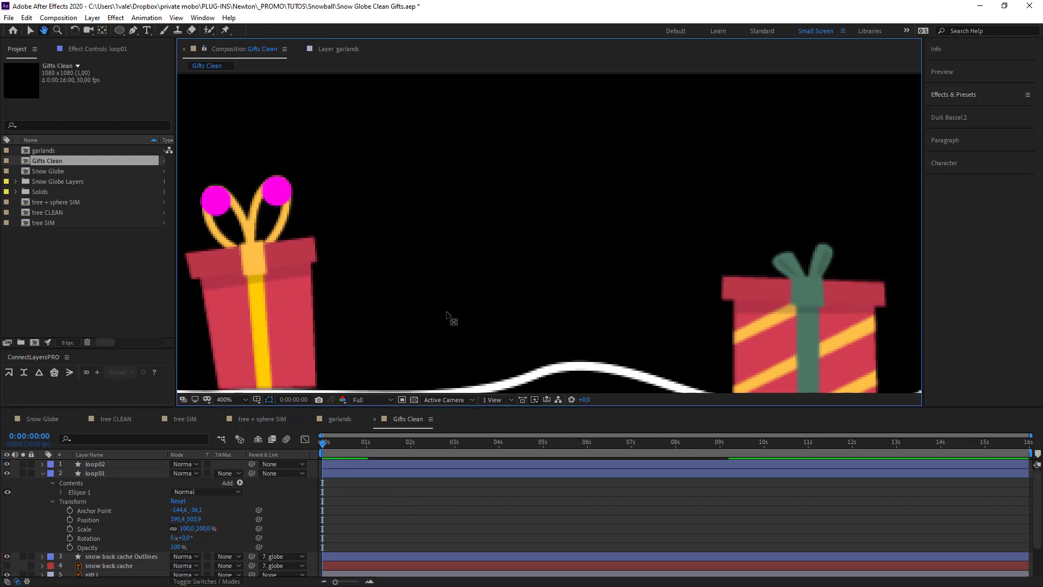
{"action": "left_click_drag", "start_coordinate": [291, 321], "coordinate": [465, 337]}
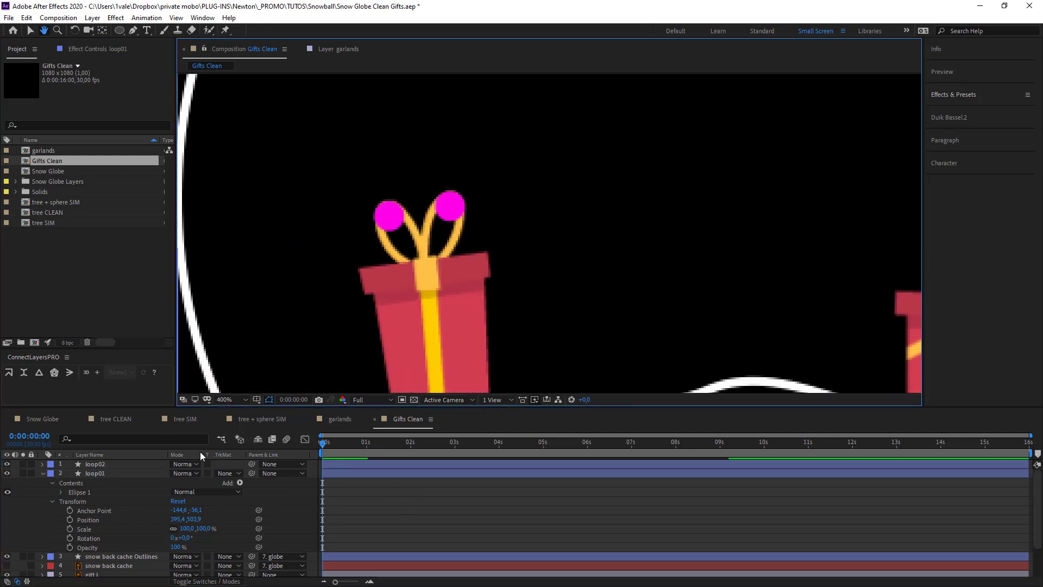
{"action": "left_click", "coordinate": [115, 474]}
{"action": "key", "text": "Return"}
{"action": "key", "text": "Right"}
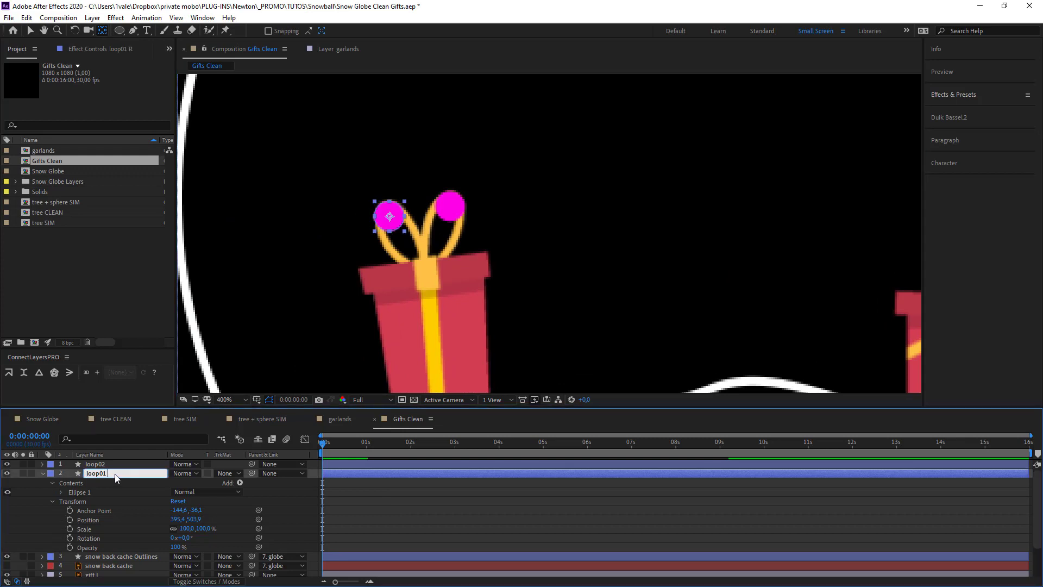
{"action": "type", "text": "L"}
{"action": "key", "text": "Return"}
{"action": "left_click", "coordinate": [113, 465]}
{"action": "key", "text": "Return"}
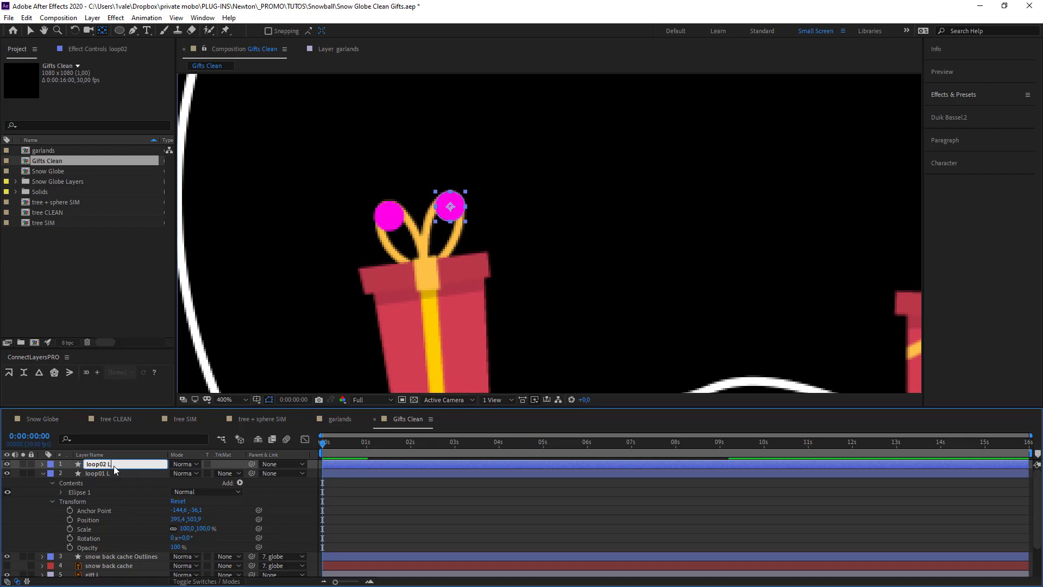
{"action": "type", "text": "L"}
{"action": "key", "text": "Return"}
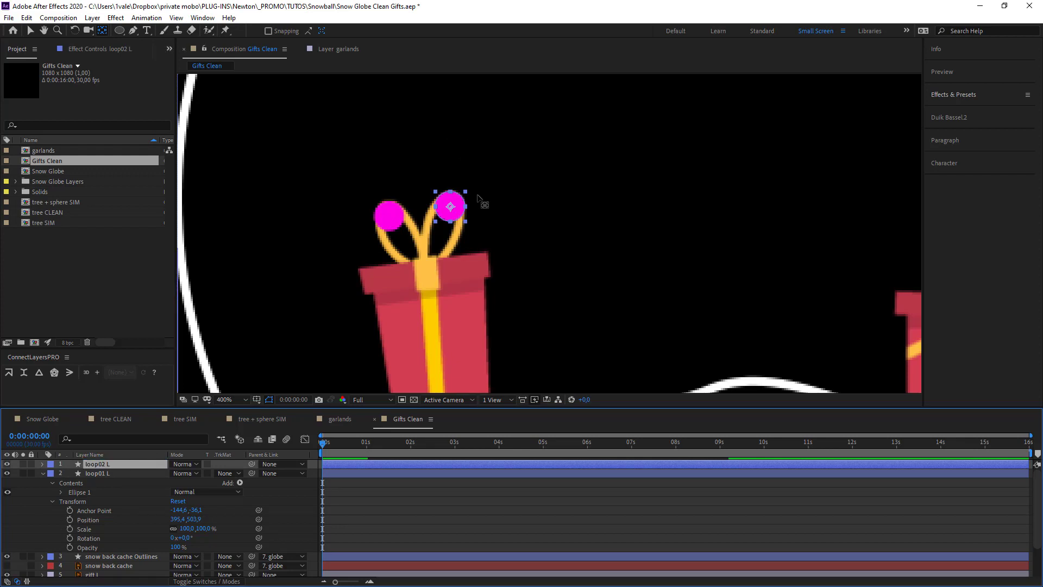
Duplicate the loop02 L circle, shrink it and place it between the two loops of the green bow on the right gift
{"action": "key", "text": "ctrl+d"}
{"action": "key", "text": "space"}
{"action": "left_click_drag", "start_coordinate": [560, 226], "coordinate": [437, 233]}
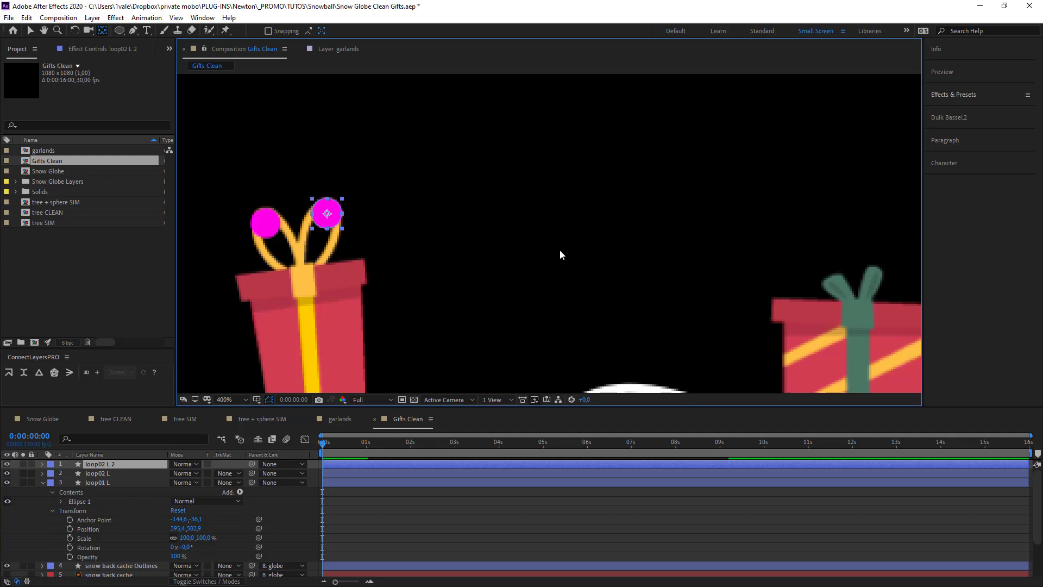
{"action": "key", "text": "v"}
{"action": "mouse_move", "coordinate": [330, 222]}
{"action": "left_mouse_down"}
{"action": "mouse_move", "coordinate": [405, 255]}
{"action": "mouse_move", "coordinate": [900, 305]}
{"action": "mouse_move", "coordinate": [857, 279]}
{"action": "left_mouse_up"}
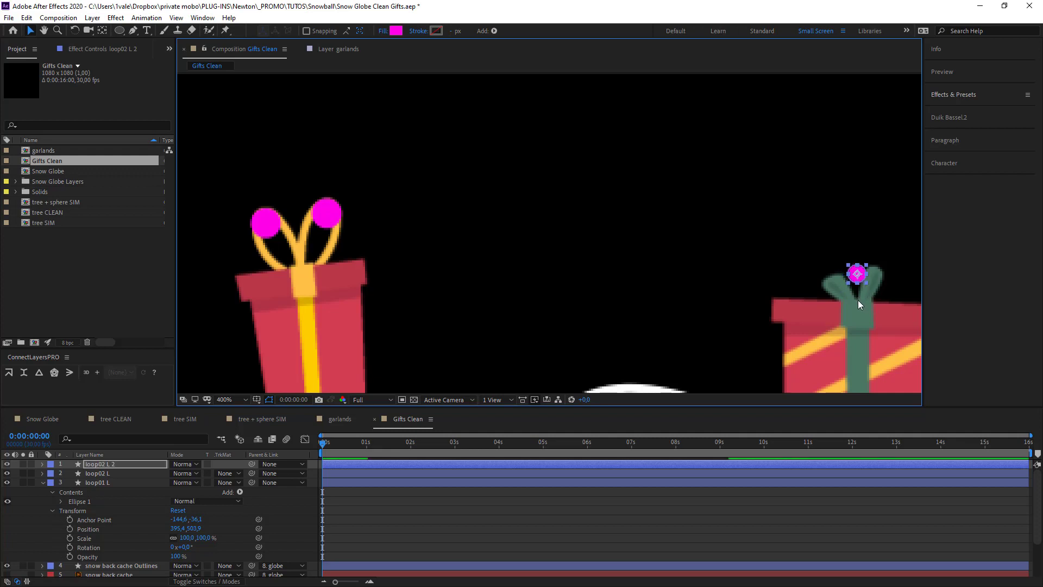
{"action": "scroll", "coordinate": [857, 307], "scroll_direction": "up", "scroll_amount": 1}
{"action": "left_click_drag", "start_coordinate": [856, 312], "coordinate": [640, 216]}
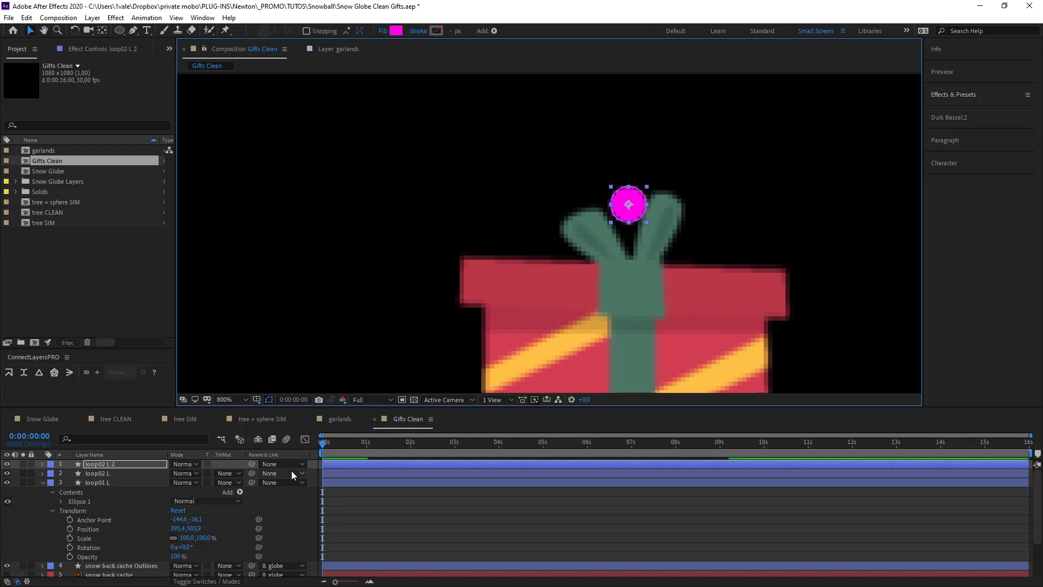
{"action": "left_click_drag", "start_coordinate": [628, 215], "coordinate": [628, 217]}
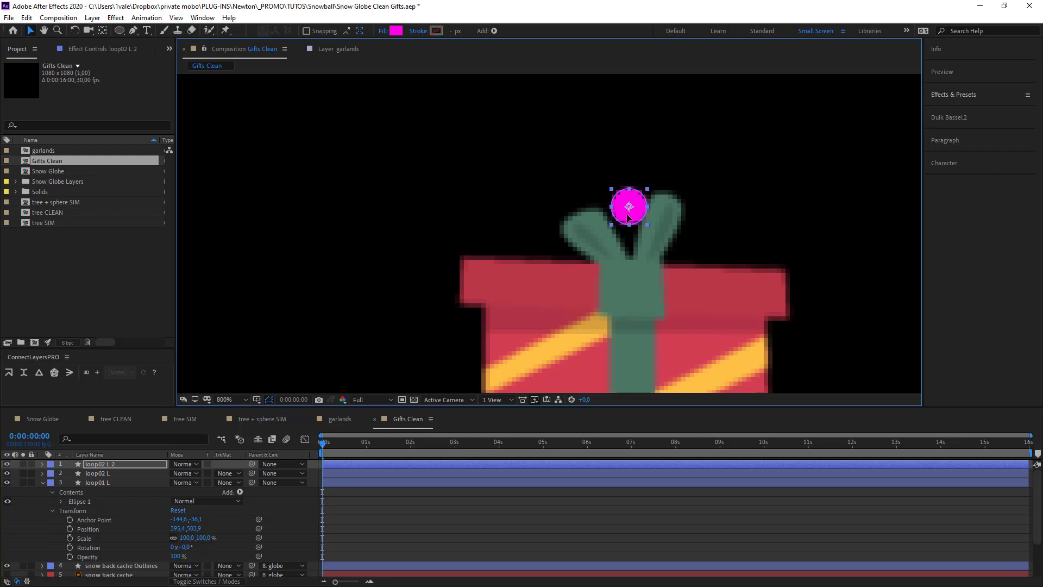
Rename the green bow's circle layer as loop01 R
{"action": "left_click", "coordinate": [121, 456]}
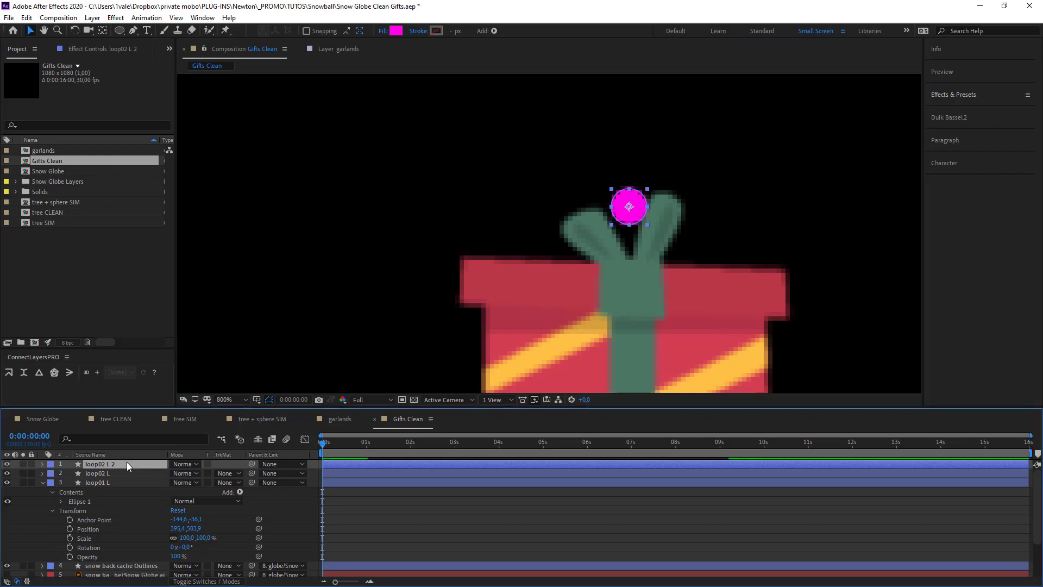
{"action": "key", "text": "Return"}
{"action": "type", "text": "loop0"}
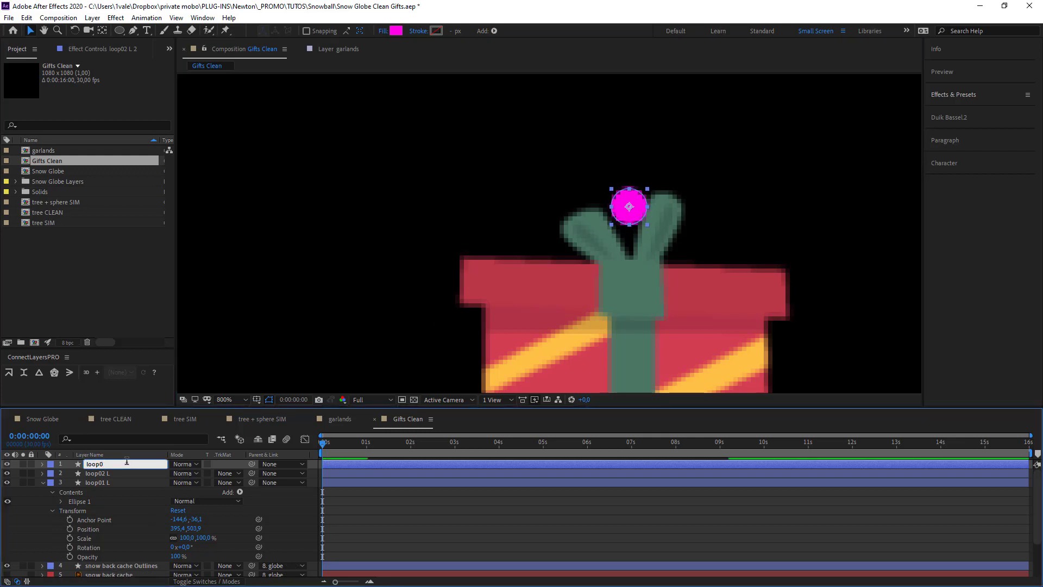
{"action": "type", "text": "1 R"}
{"action": "key", "text": "Return"}
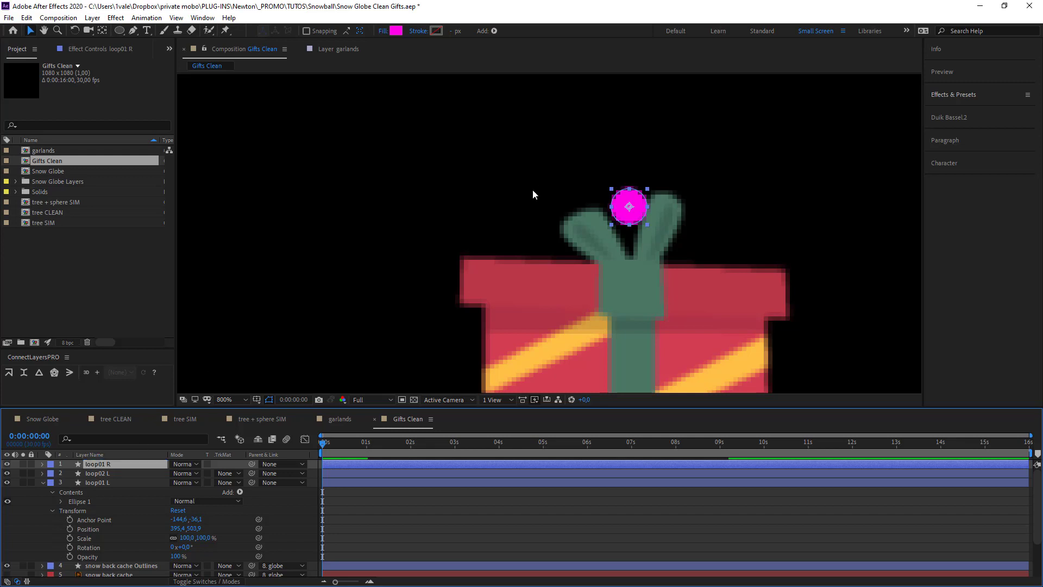
Deselect all layers and reveal only the keyframed properties in the timeline
{"action": "scroll", "coordinate": [430, 247], "scroll_direction": "down", "scroll_amount": 2}
{"action": "key", "text": "space"}
{"action": "left_click_drag", "start_coordinate": [381, 235], "coordinate": [446, 262]}
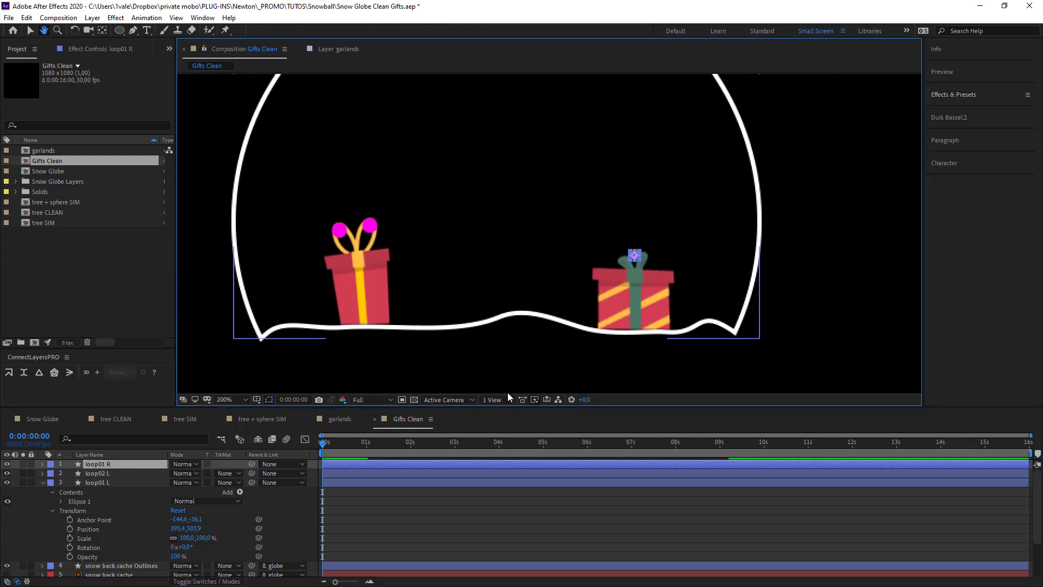
{"action": "left_click", "coordinate": [507, 508]}
{"action": "key", "text": "u"}
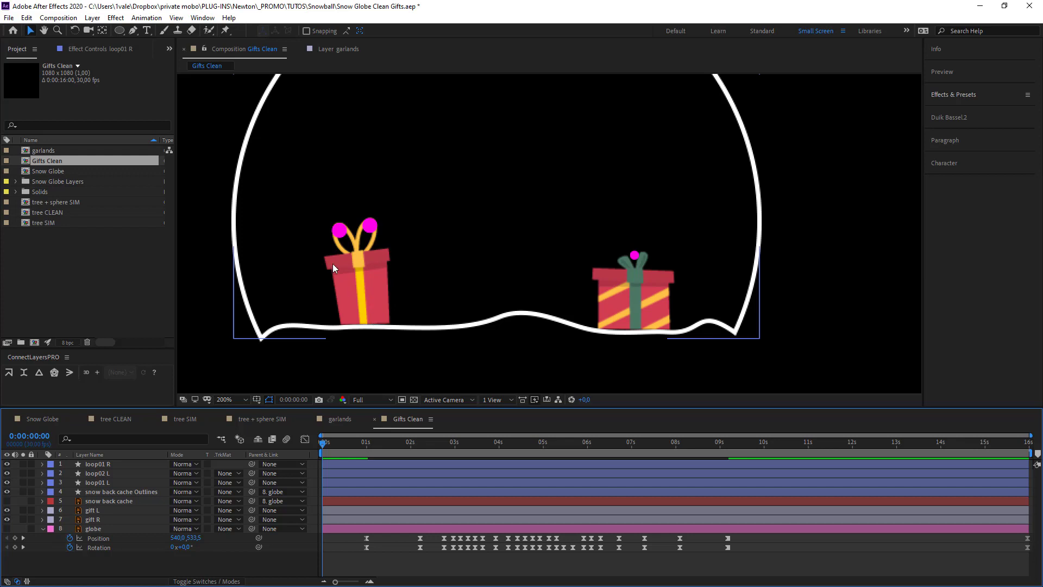
Draw a closed straight-edged Pen mask on the gift L layer around the box and lid, leaving out the bow
{"action": "scroll", "coordinate": [354, 279], "scroll_direction": "up", "scroll_amount": 3}
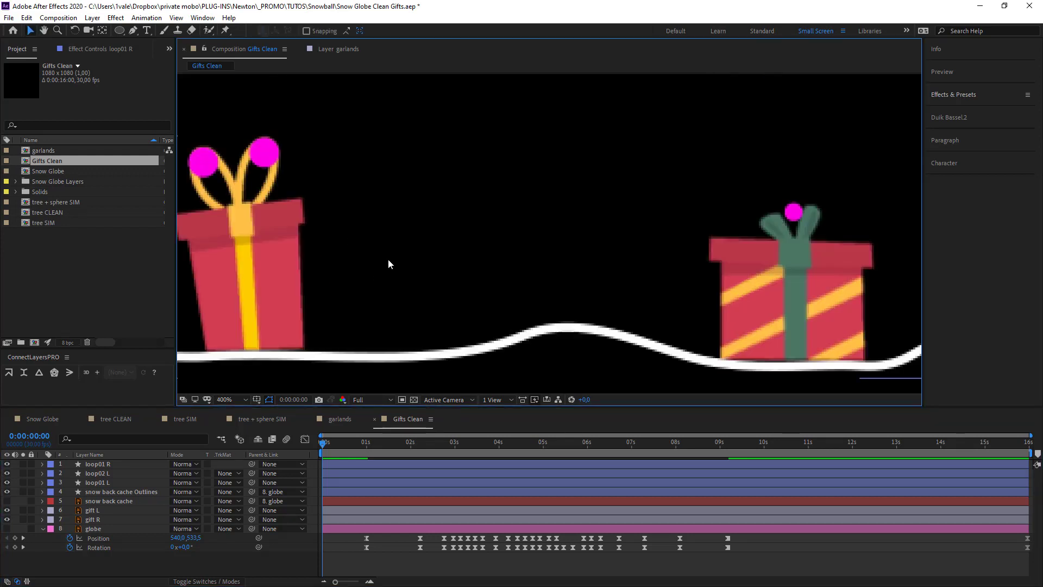
{"action": "left_click", "coordinate": [100, 511]}
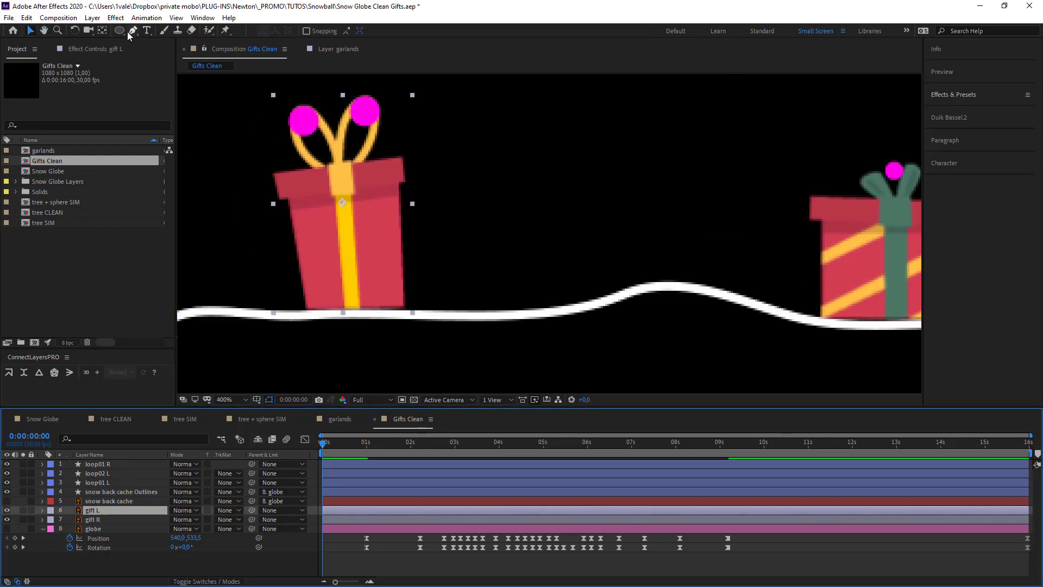
{"action": "key", "text": "g"}
{"action": "left_click", "coordinate": [273, 174]}
{"action": "left_click", "coordinate": [400, 157]}
{"action": "left_click", "coordinate": [404, 180]}
{"action": "left_click", "coordinate": [402, 305]}
{"action": "left_click", "coordinate": [307, 309]}
{"action": "left_click", "coordinate": [288, 199]}
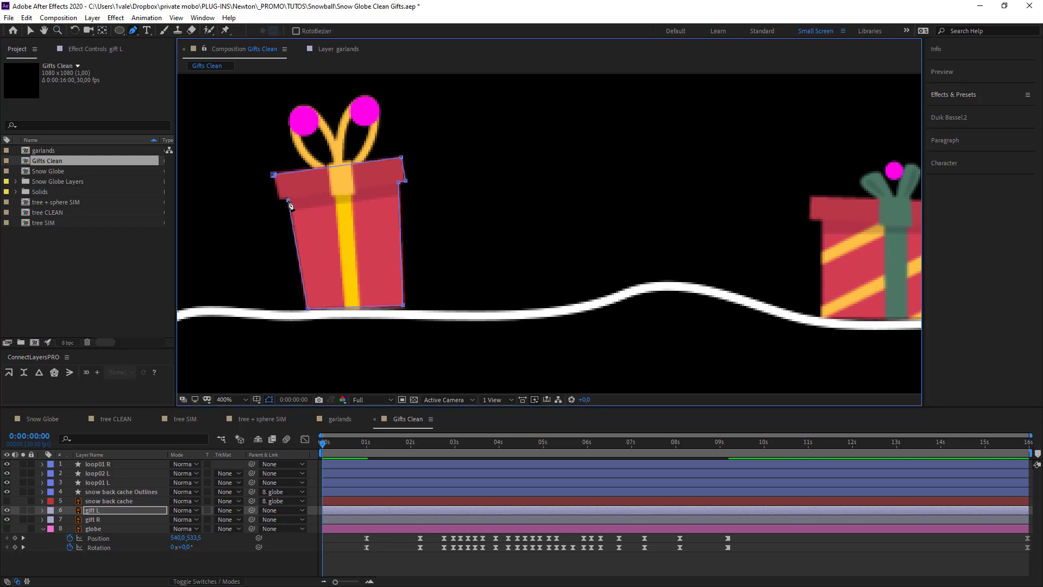
{"action": "left_click", "coordinate": [278, 198]}
{"action": "left_click", "coordinate": [273, 175]}
Draw a closed straight-edged Pen mask on the gift R layer around the striped box and lid, leaving out the bow
{"action": "left_click_drag", "start_coordinate": [610, 214], "coordinate": [347, 217]}
{"action": "left_click", "coordinate": [100, 519]}
{"action": "left_click", "coordinate": [548, 199]}
{"action": "left_click", "coordinate": [547, 220]}
{"action": "left_click", "coordinate": [560, 222]}
{"action": "left_click", "coordinate": [559, 318]}
{"action": "left_click", "coordinate": [703, 320]}
{"action": "left_click", "coordinate": [709, 228]}
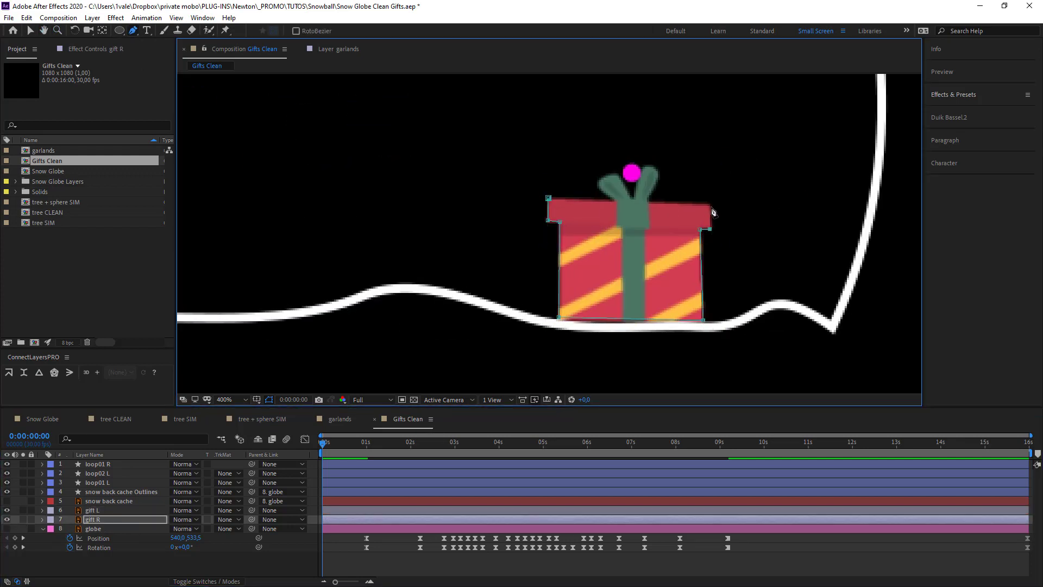
{"action": "left_click", "coordinate": [710, 205]}
{"action": "left_click", "coordinate": [548, 199]}
{"action": "left_click", "coordinate": [462, 565]}
{"action": "key", "text": "v"}
Preview the Gifts Clean composition with the whole globe in view to check its animation
{"action": "scroll", "coordinate": [386, 282], "scroll_direction": "down", "scroll_amount": 1}
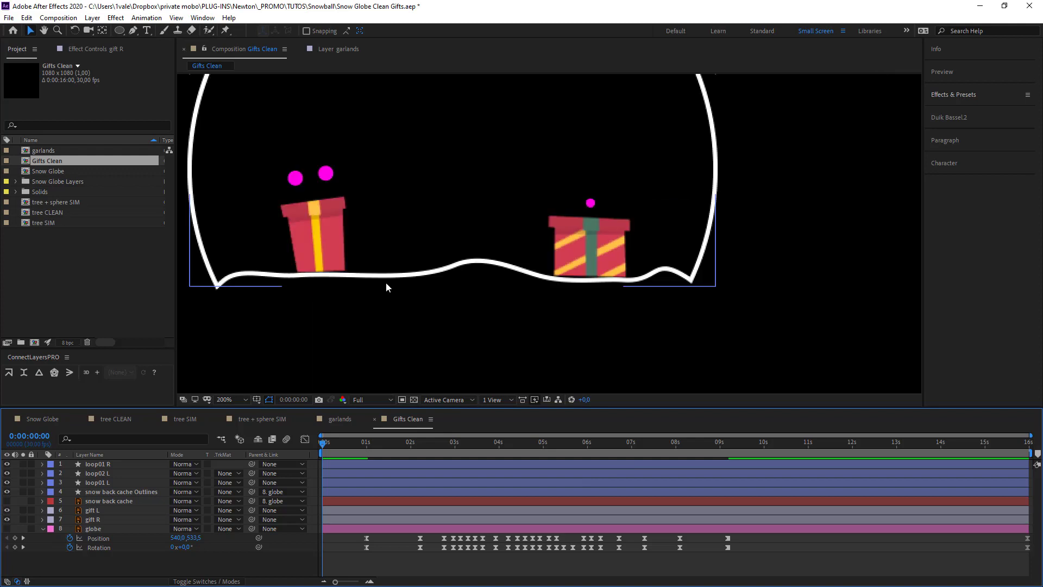
{"action": "left_click_drag", "start_coordinate": [386, 282], "coordinate": [424, 334]}
{"action": "key", "text": "comma"}
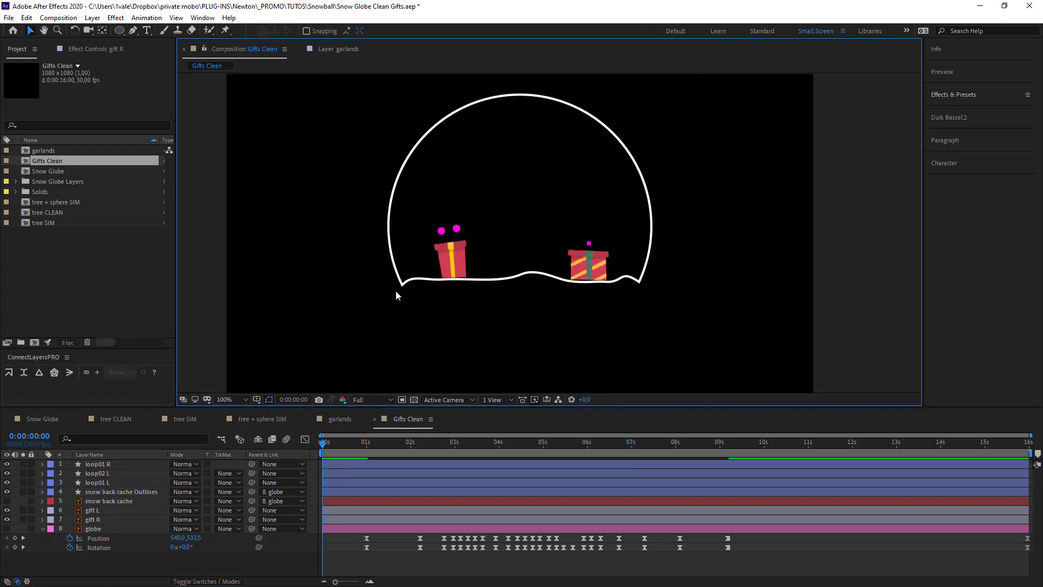
{"action": "key", "text": "space"}
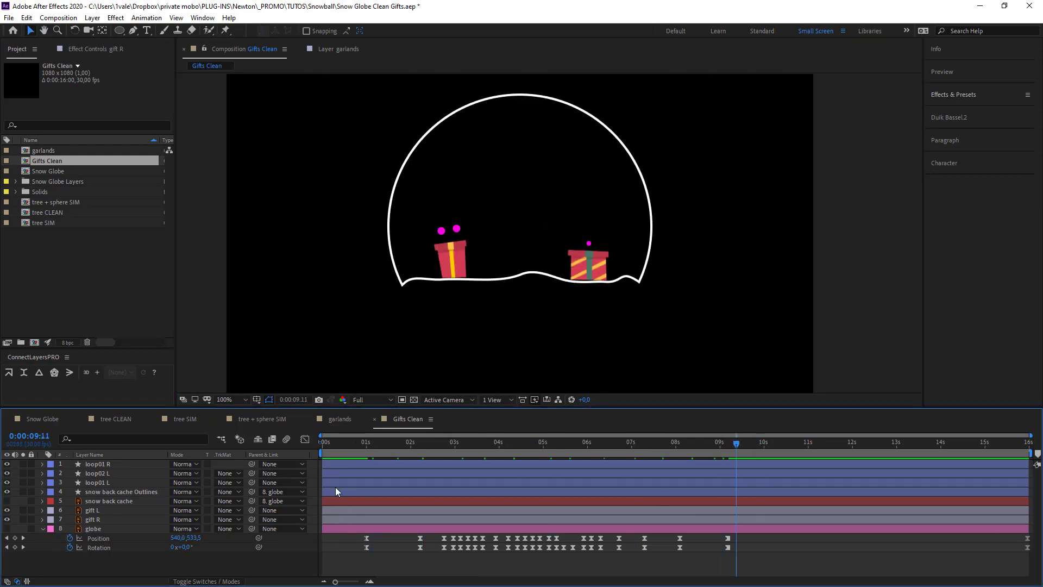
{"action": "key", "text": "space"}
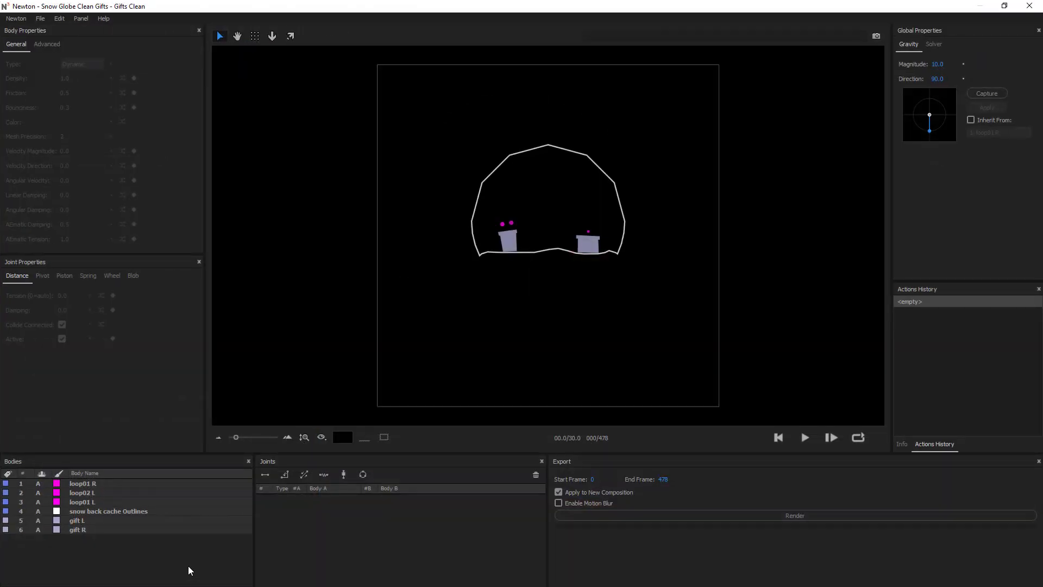
Switch to Newton and set the mesh precision of the snow back cache Outlines body to 8, and reduce it to 6
{"action": "scroll", "coordinate": [533, 306], "scroll_direction": "up", "scroll_amount": 3}
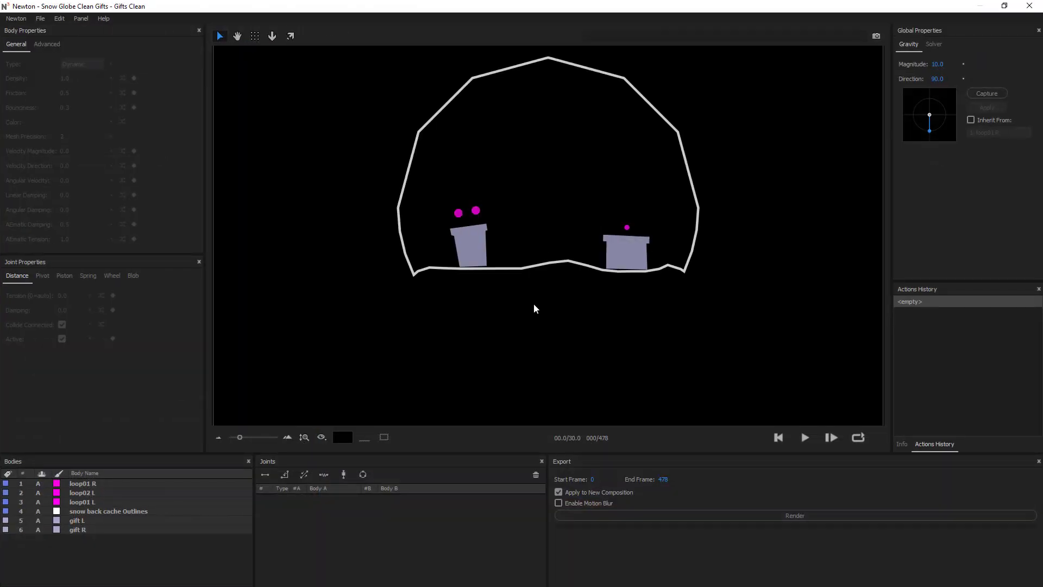
{"action": "left_click_drag", "start_coordinate": [531, 297], "coordinate": [550, 238]}
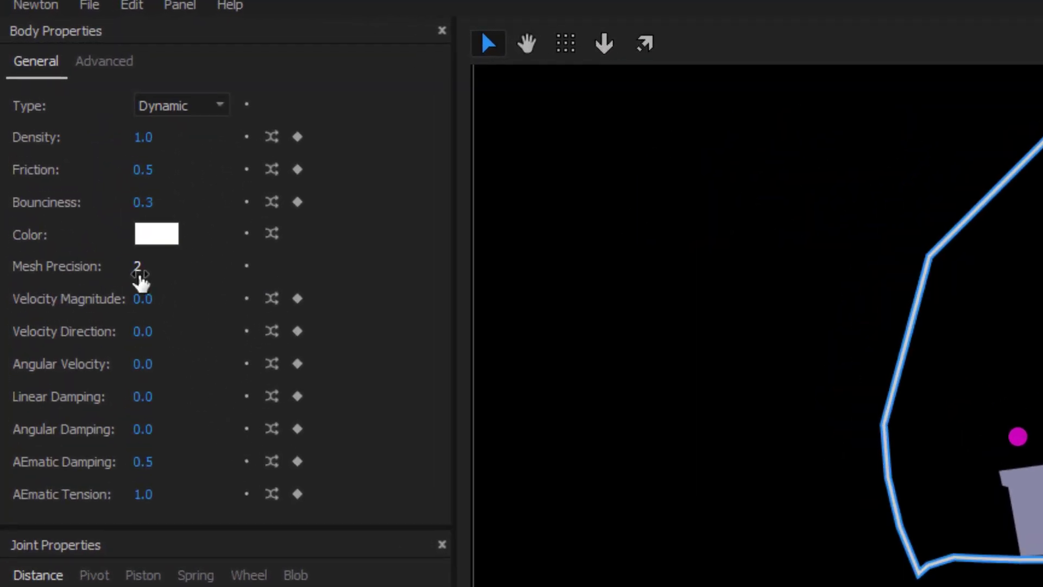
{"action": "left_click_drag", "start_coordinate": [140, 280], "coordinate": [214, 279]}
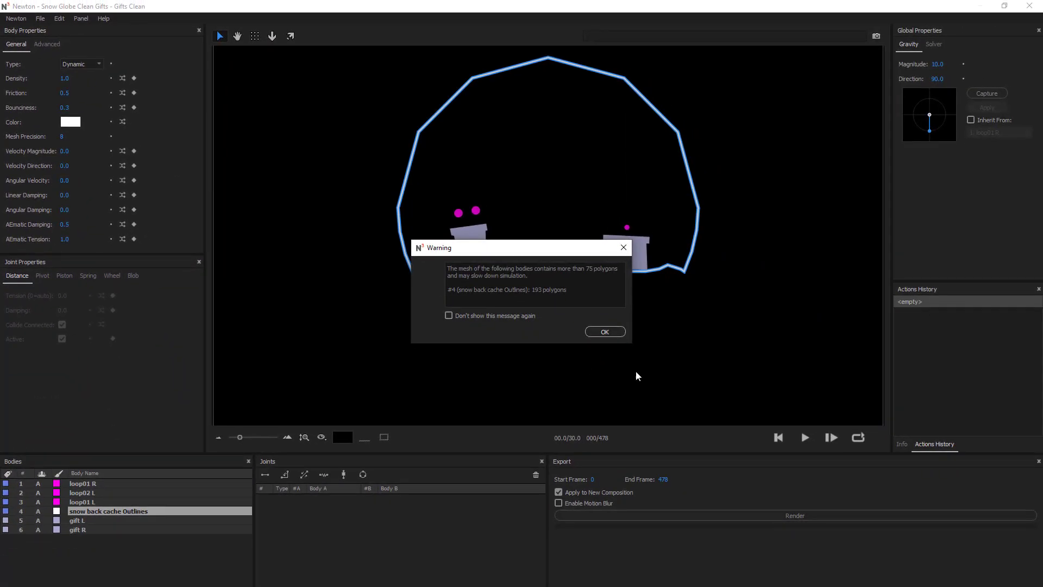
{"action": "left_click", "coordinate": [604, 331]}
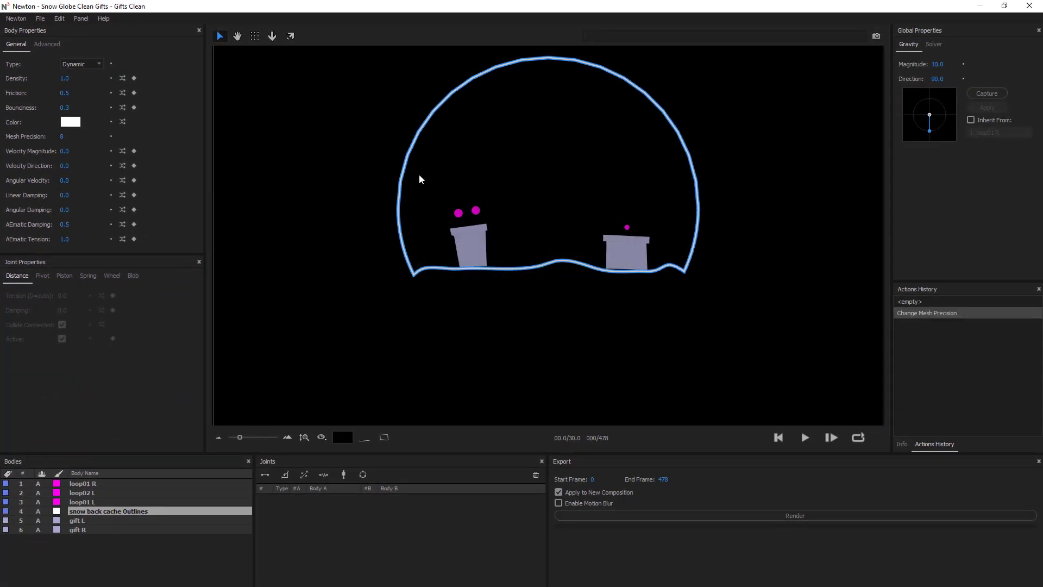
{"action": "left_click", "coordinate": [63, 138]}
{"action": "type", "text": "6"}
{"action": "key", "text": "Return"}
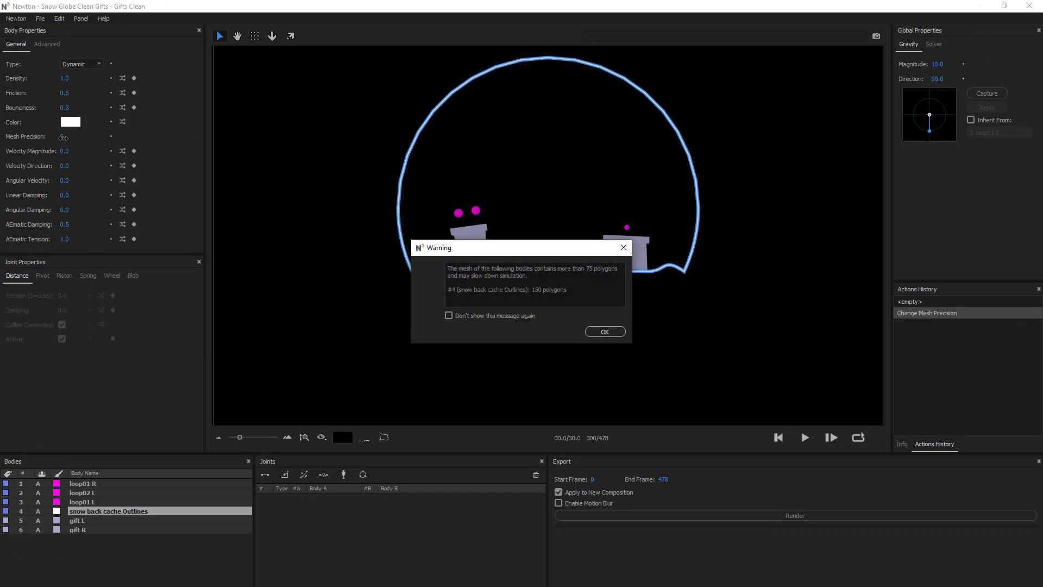
{"action": "key", "text": "Return"}
{"action": "left_click", "coordinate": [451, 325]}
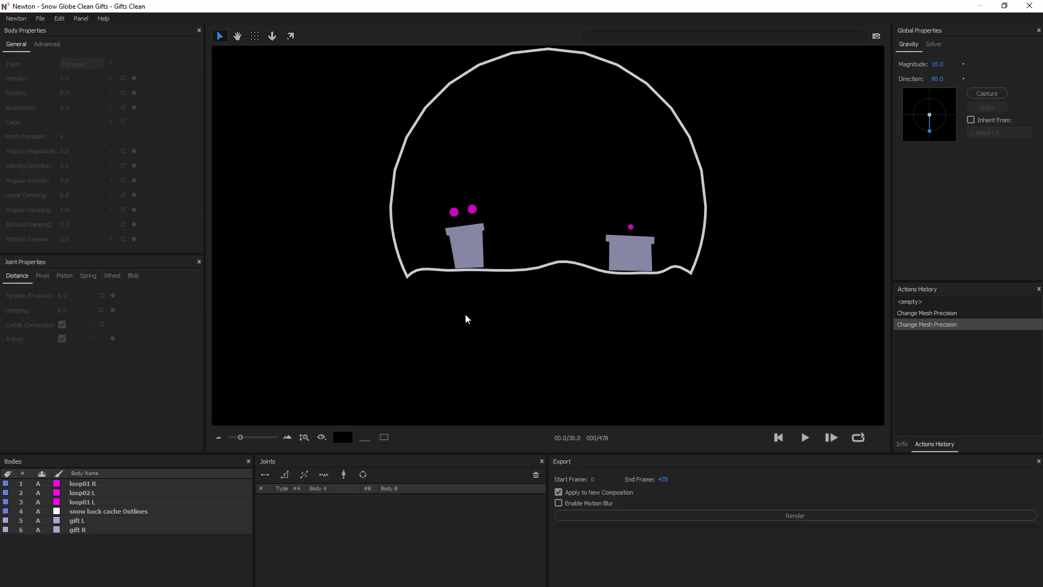
Set the type of the snow back cache Outlines body to Kinematic and play the simulation
{"action": "left_click", "coordinate": [550, 243]}
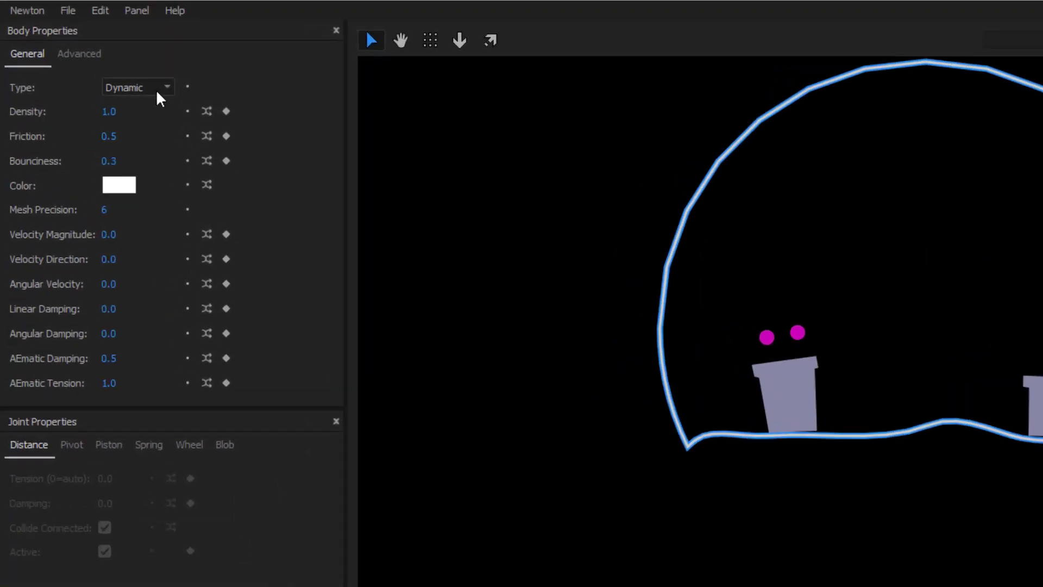
{"action": "left_click", "coordinate": [157, 91]}
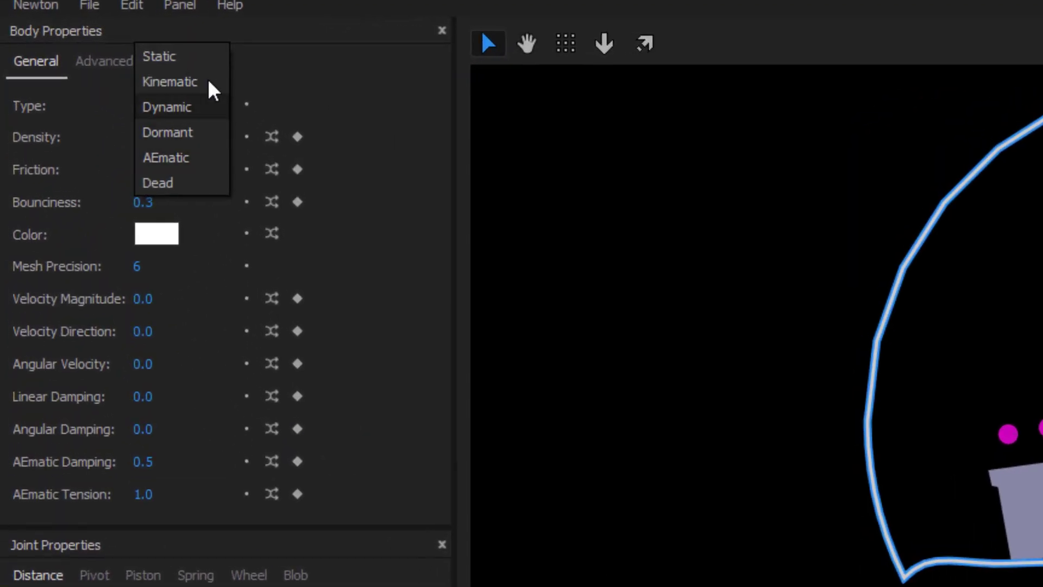
{"action": "left_click", "coordinate": [160, 68]}
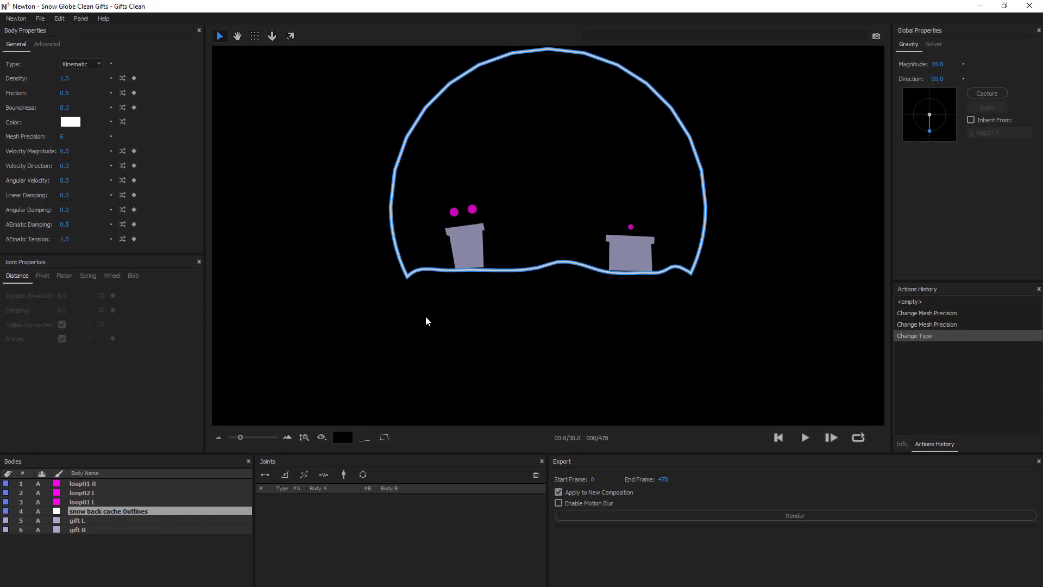
{"action": "left_click", "coordinate": [427, 328]}
{"action": "left_click", "coordinate": [810, 437]}
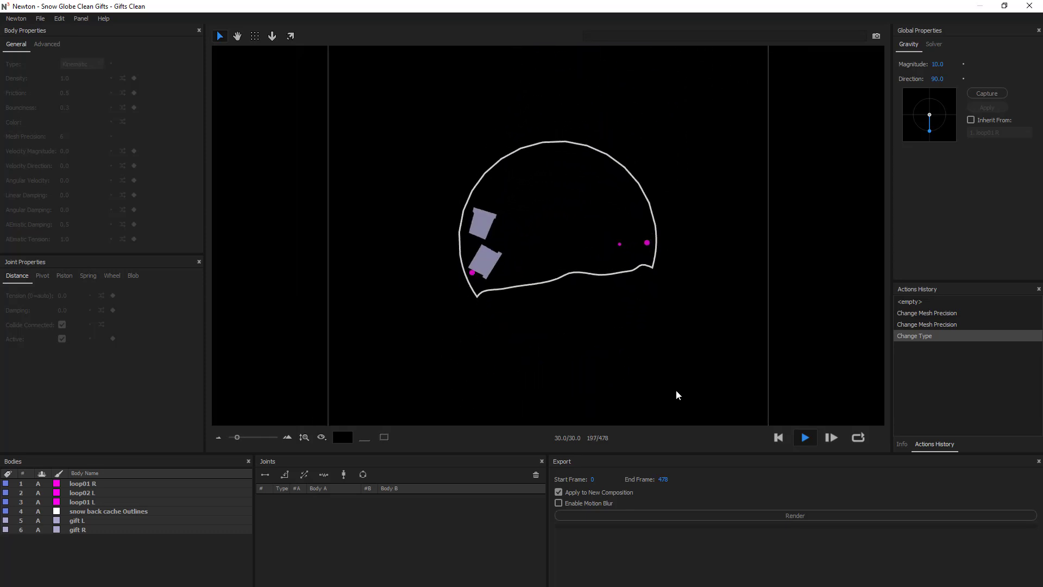
Return the simulation to its start and set the gravity magnitude to 5 and the solver sub-steps to 10
{"action": "left_click", "coordinate": [778, 438]}
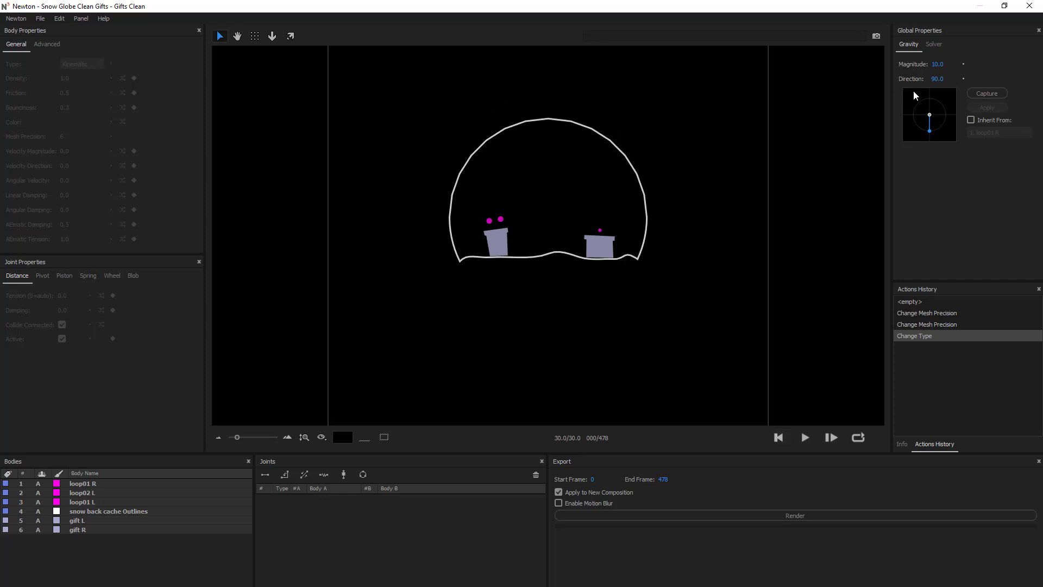
{"action": "left_click", "coordinate": [939, 65]}
{"action": "type", "text": "5"}
{"action": "key", "text": "Return"}
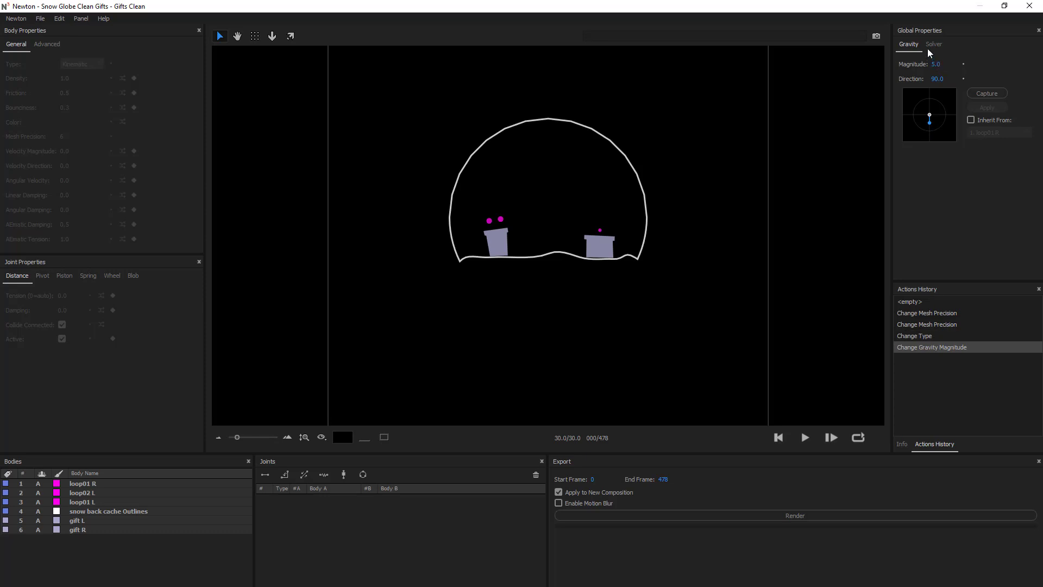
{"action": "left_click", "coordinate": [941, 46]}
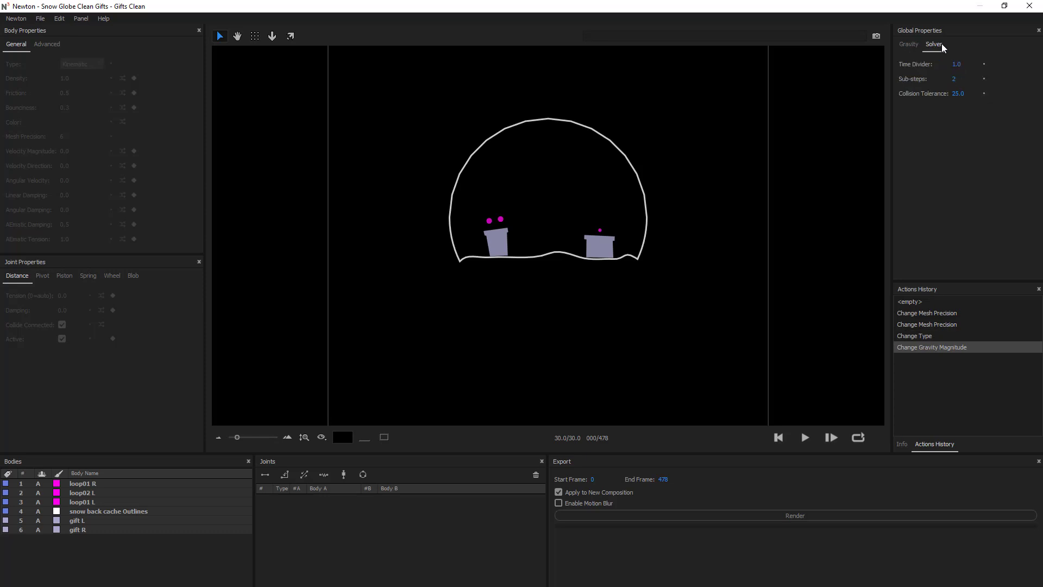
{"action": "left_click", "coordinate": [957, 80]}
{"action": "type", "text": "10"}
{"action": "key", "text": "Return"}
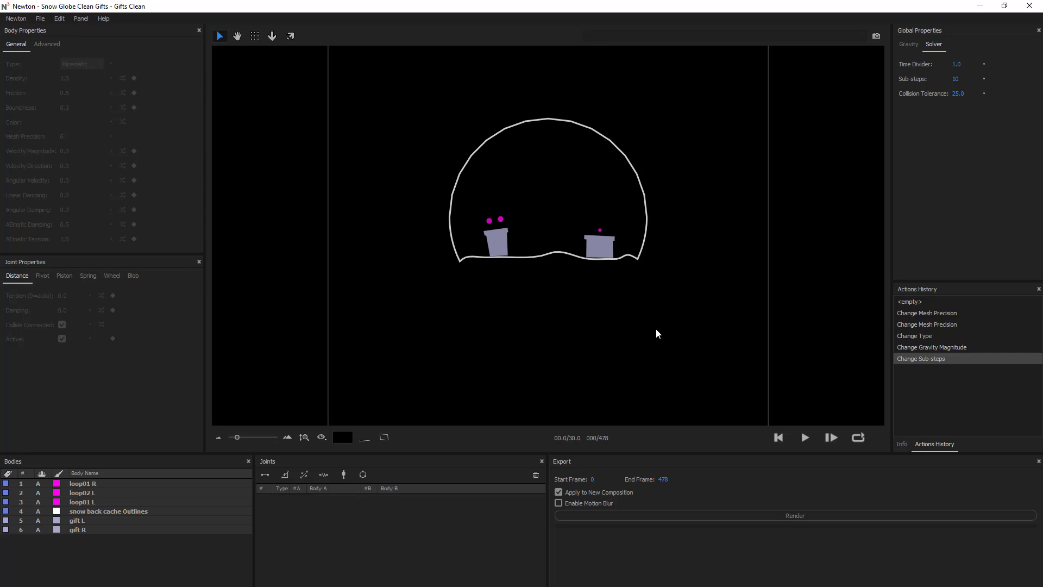
Change the body color of both gifts, gift L and gift R, to orange (#ff5500)
{"action": "scroll", "coordinate": [542, 271], "scroll_direction": "up", "scroll_amount": 3}
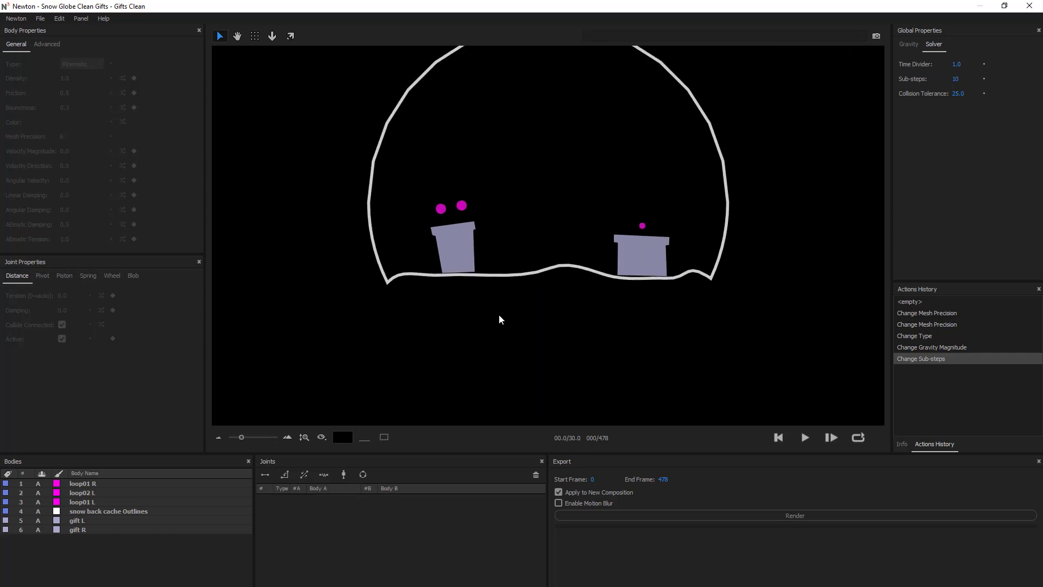
{"action": "left_click", "coordinate": [468, 254]}
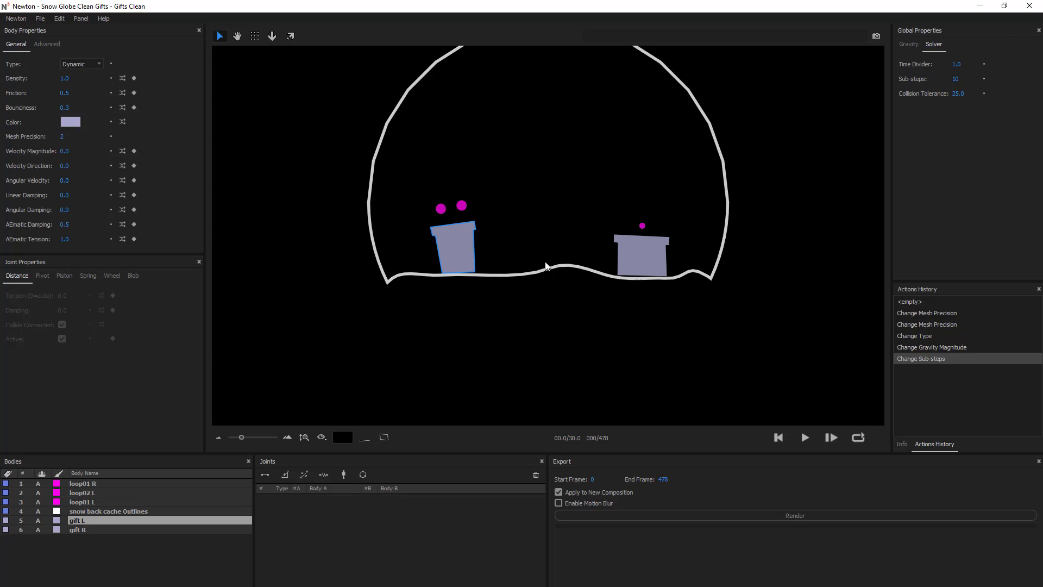
{"action": "left_click", "coordinate": [638, 260], "text": "shift"}
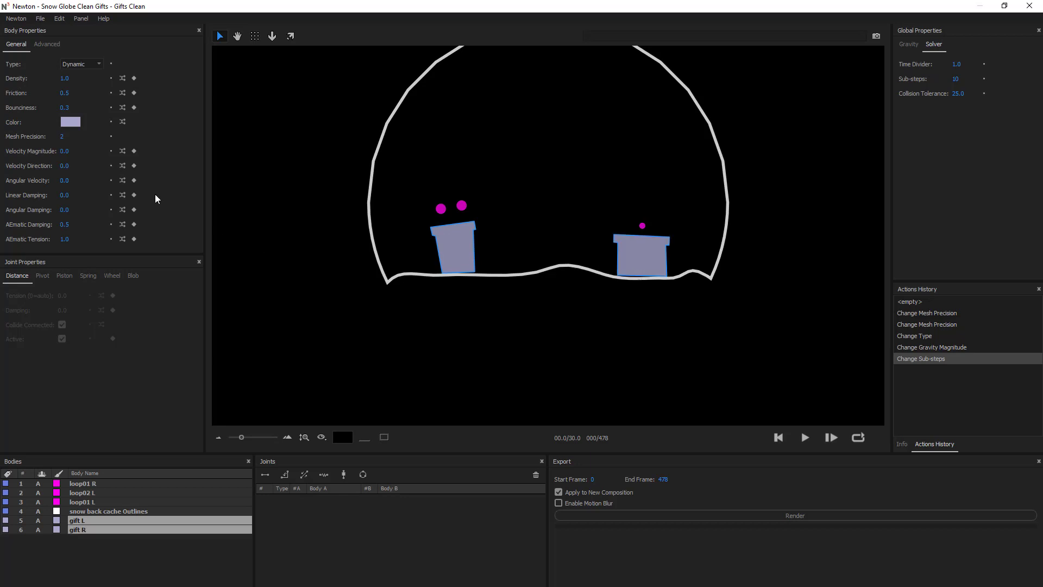
{"action": "left_click", "coordinate": [70, 122]}
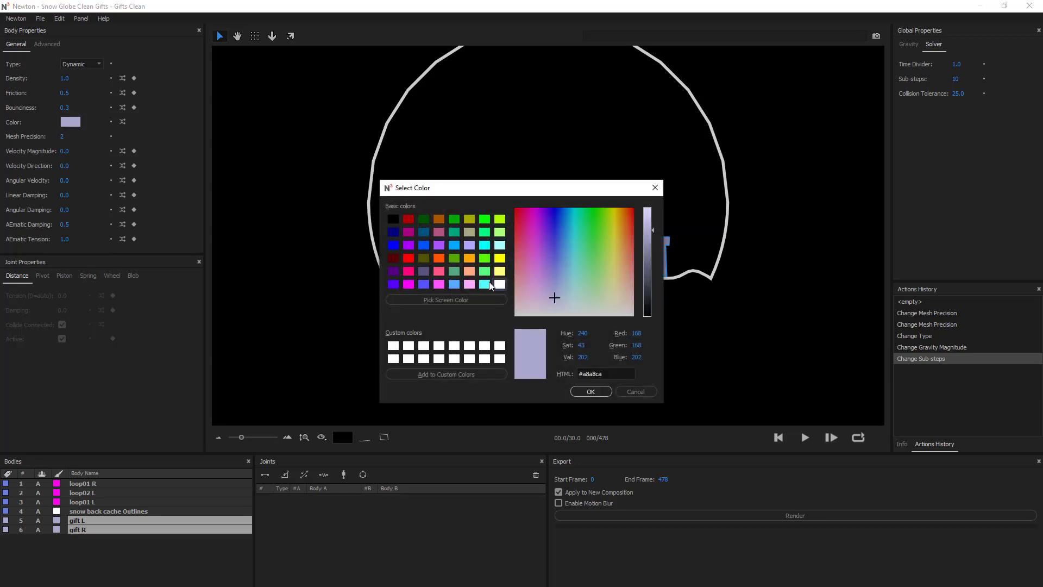
{"action": "left_click", "coordinate": [439, 258]}
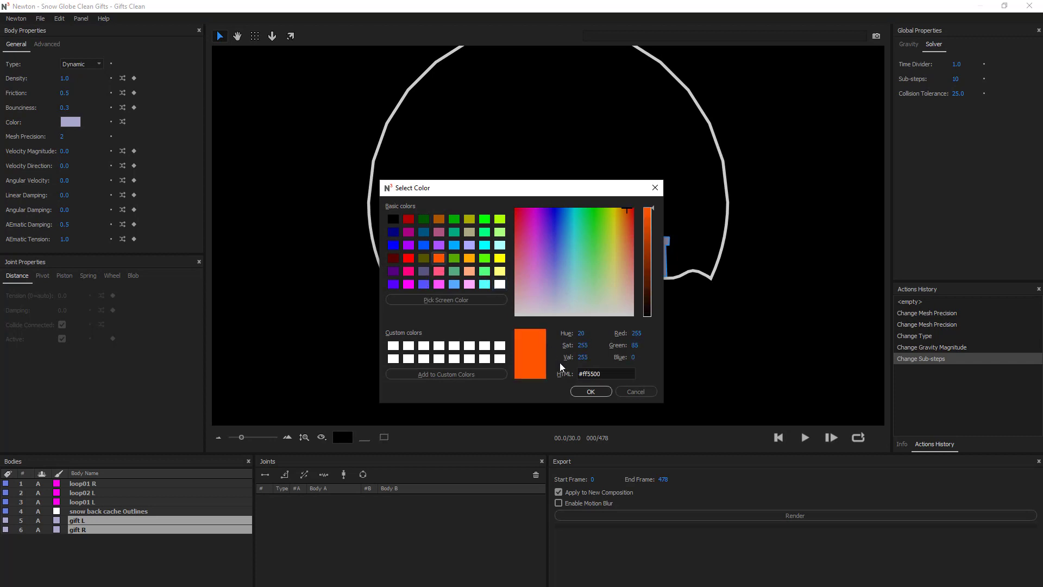
{"action": "left_click", "coordinate": [591, 392]}
{"action": "left_click", "coordinate": [428, 366]}
Set the linear damping of gift L and gift R to 1 and their angular damping to 0.3
{"action": "left_click", "coordinate": [449, 245]}
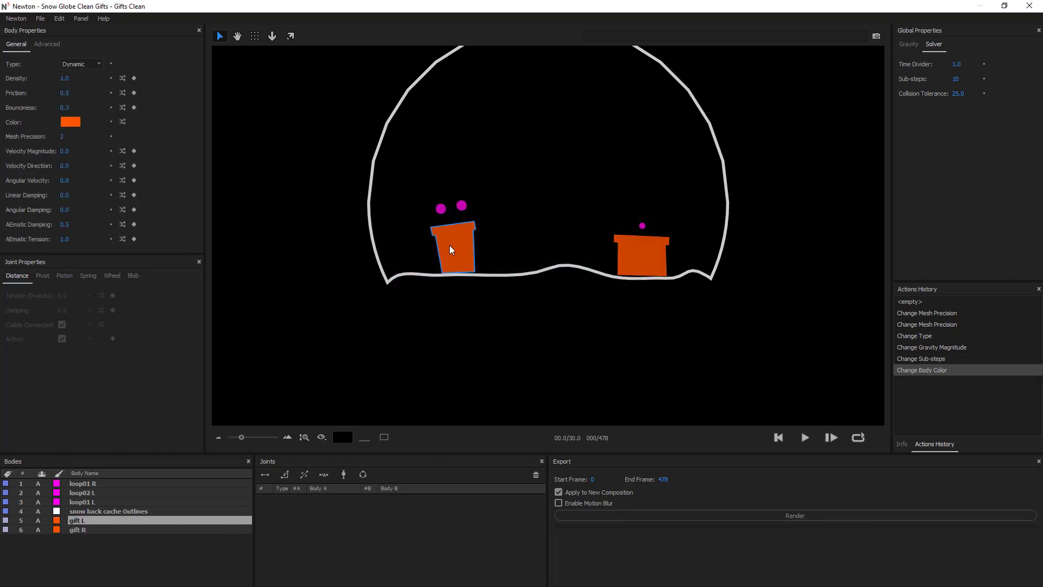
{"action": "left_click", "coordinate": [639, 259], "text": "shift"}
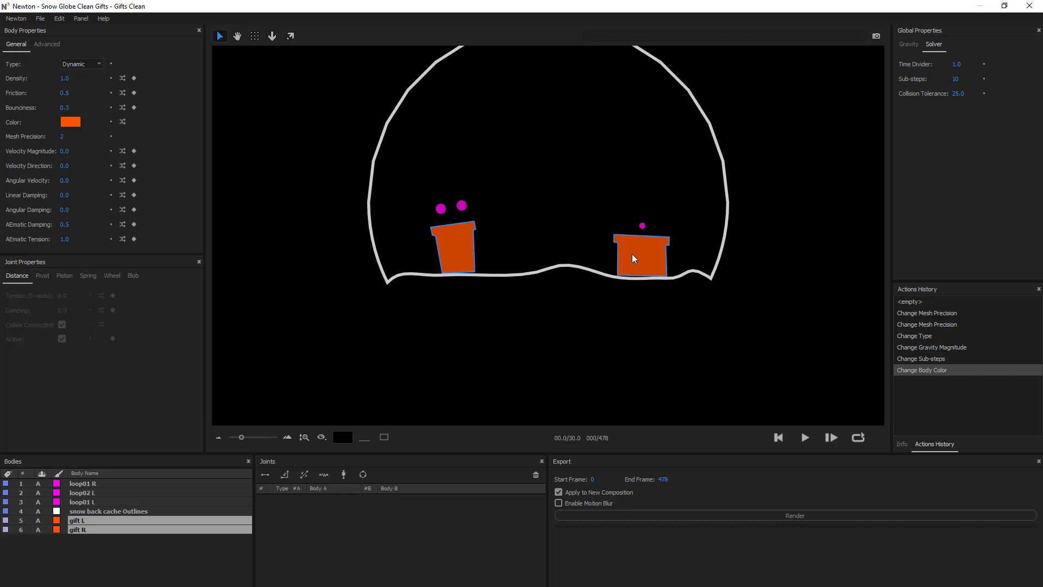
{"action": "left_click", "coordinate": [65, 195]}
{"action": "left_click", "coordinate": [440, 249]}
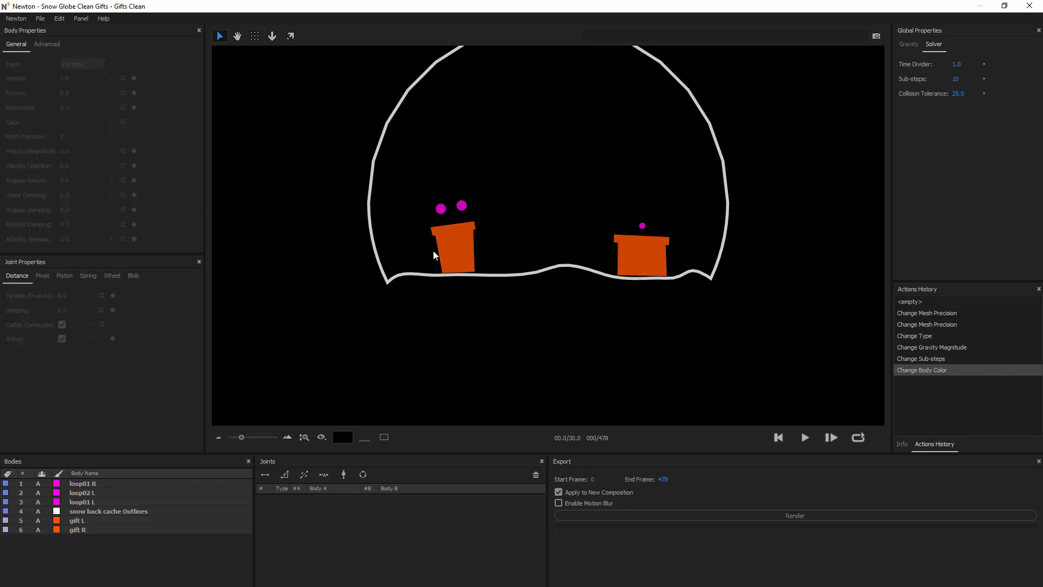
{"action": "left_click", "coordinate": [646, 254], "text": "shift"}
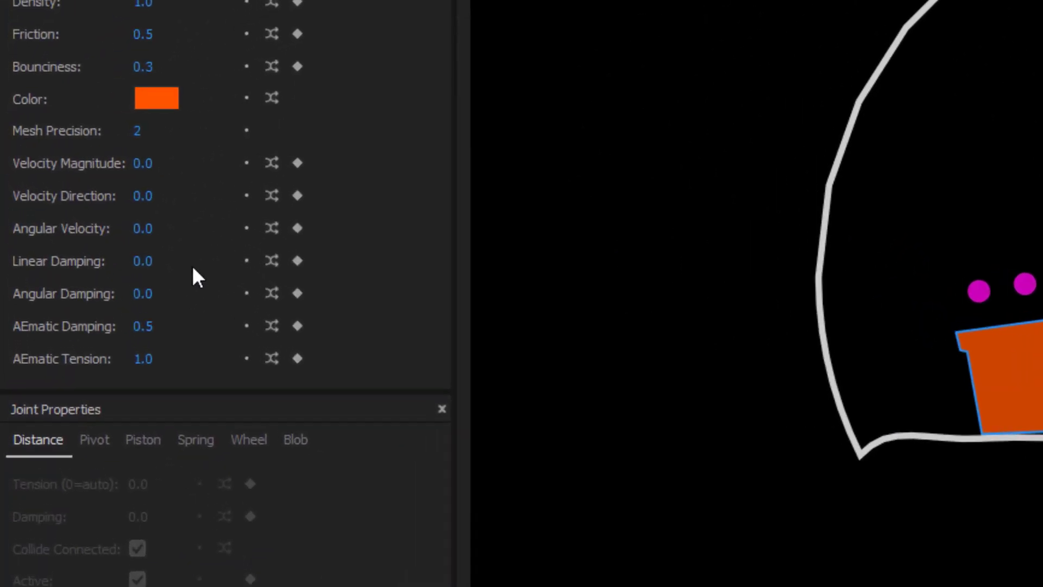
{"action": "type", "text": "1"}
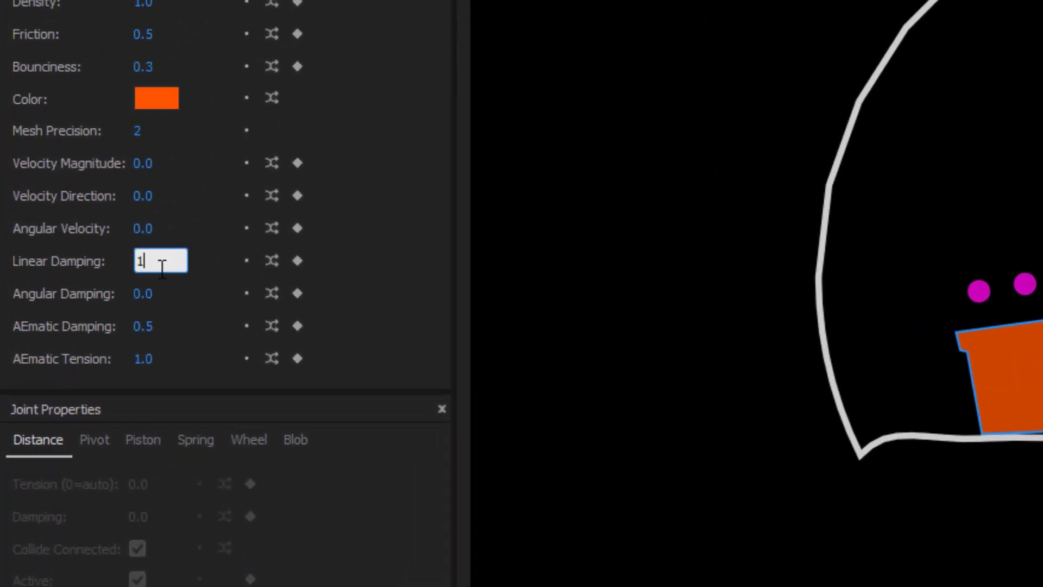
{"action": "key", "text": "Return"}
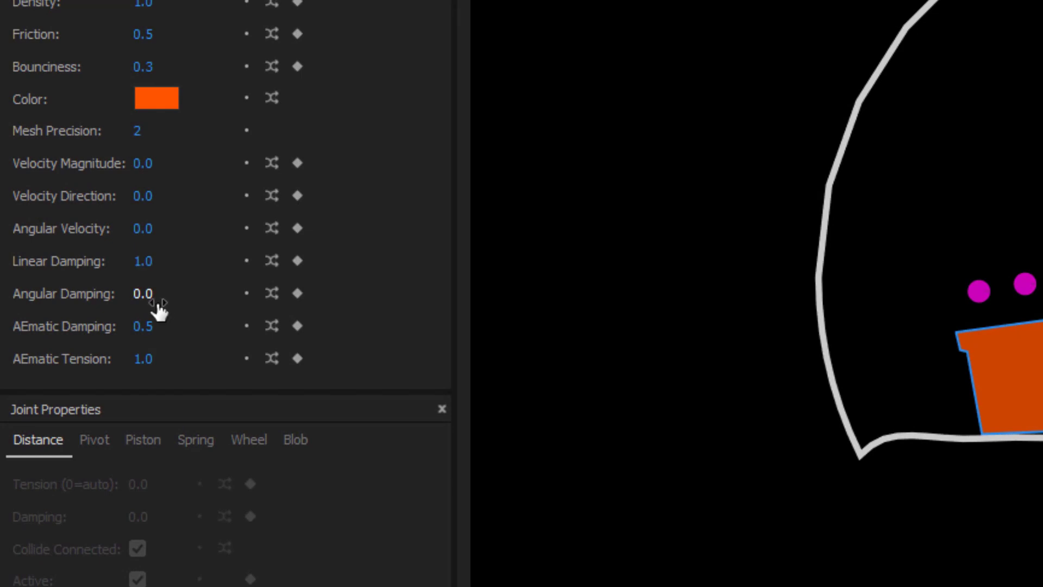
{"action": "left_click", "coordinate": [158, 302]}
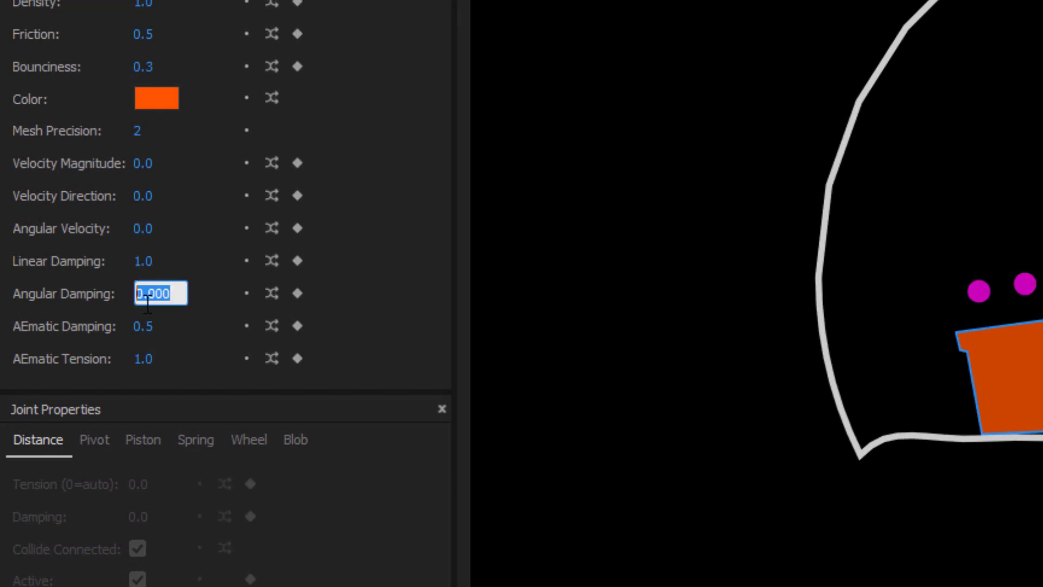
{"action": "type", "text": "0.3"}
{"action": "key", "text": "Return"}
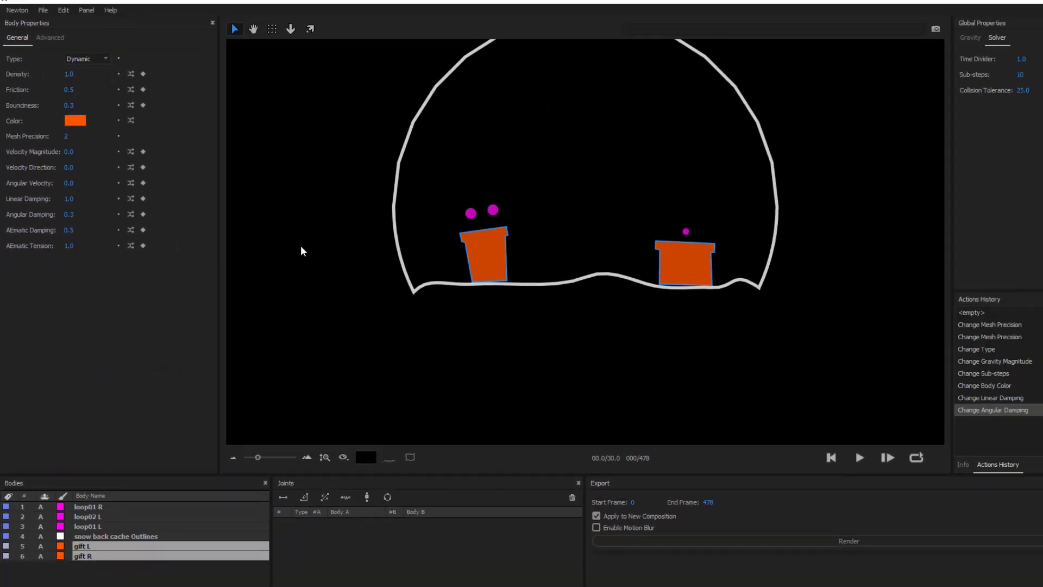
Play the simulation with the whole globe in view to check the gifts' motion, and return it to the first frame
{"action": "scroll", "coordinate": [301, 246], "scroll_direction": "down", "scroll_amount": 1}
{"action": "key", "text": "space"}
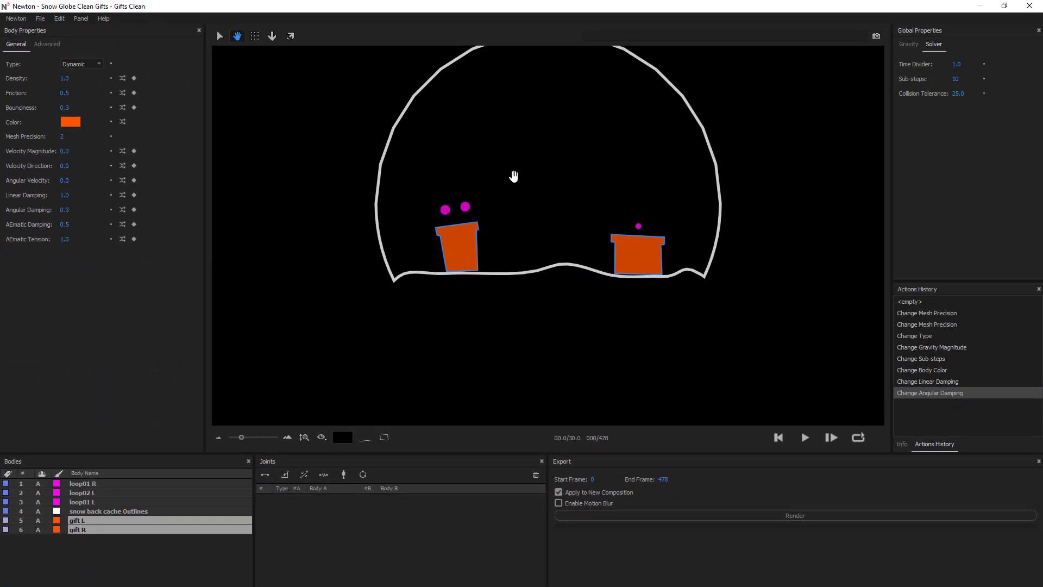
{"action": "left_click_drag", "start_coordinate": [629, 182], "coordinate": [563, 266]}
{"action": "left_click", "coordinate": [809, 439]}
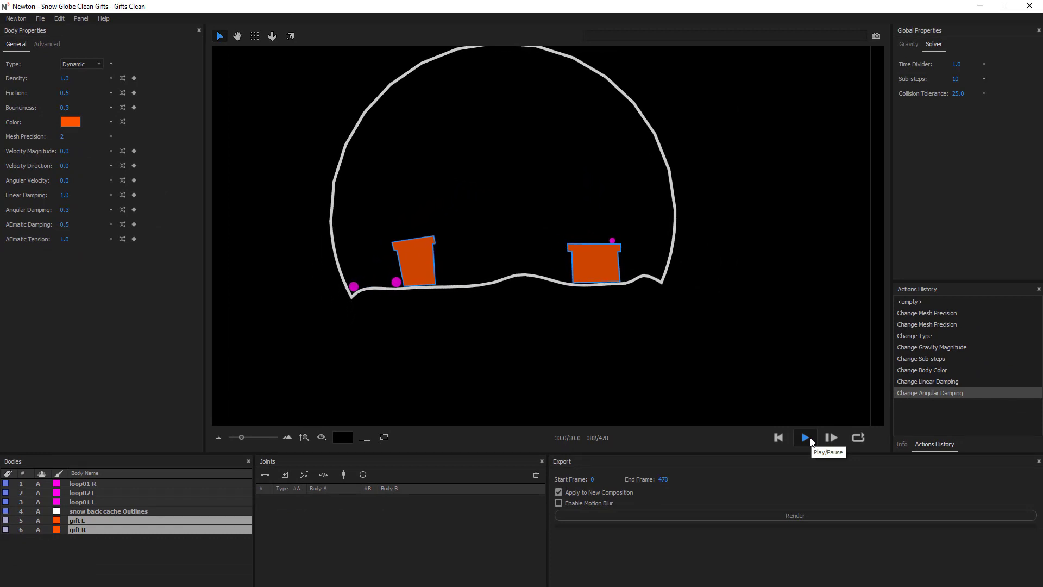
{"action": "scroll", "coordinate": [666, 349], "scroll_direction": "down", "scroll_amount": 4}
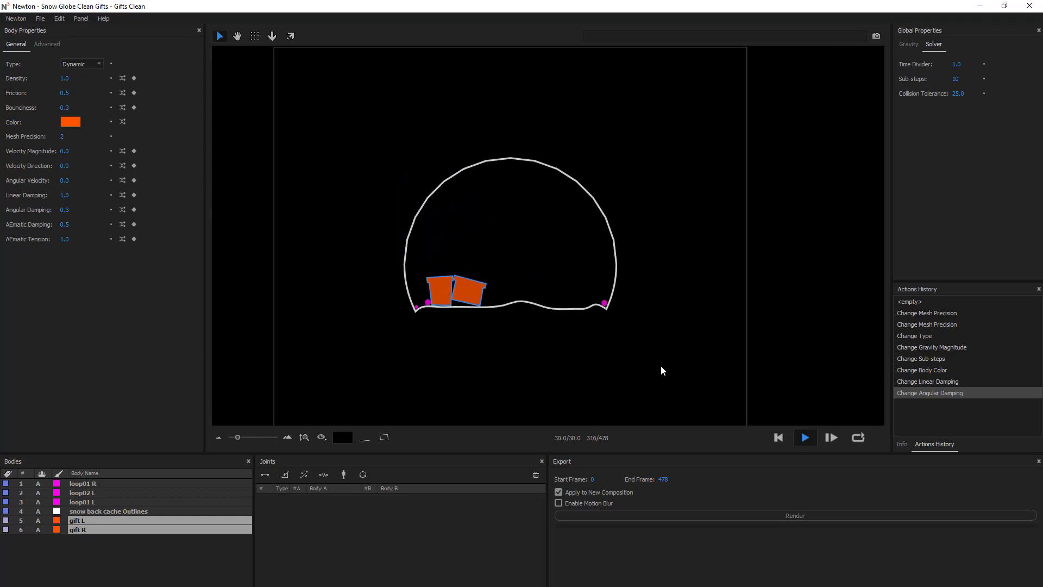
{"action": "left_click", "coordinate": [778, 438]}
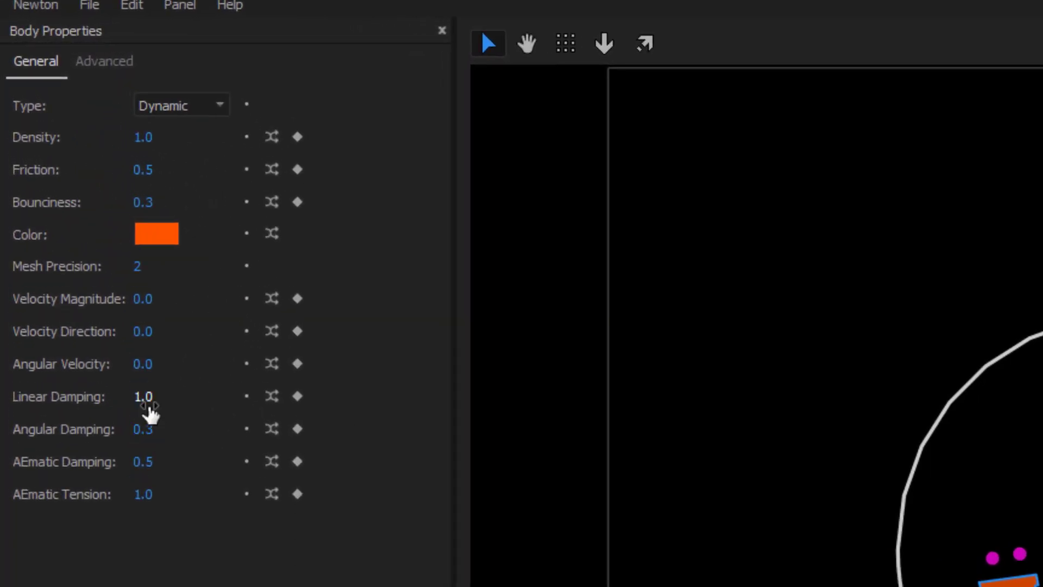
Set the linear damping of both gifts to 3, raise it to 5, and play the simulation to check it
{"action": "left_click", "coordinate": [144, 397]}
{"action": "type", "text": "3"}
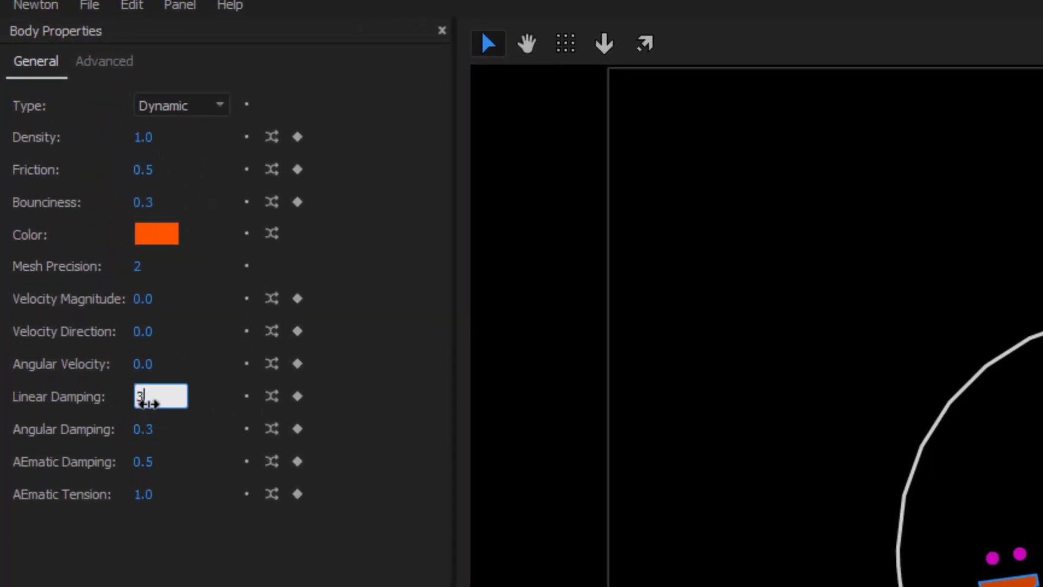
{"action": "key", "text": "Return"}
{"action": "left_click", "coordinate": [148, 403]}
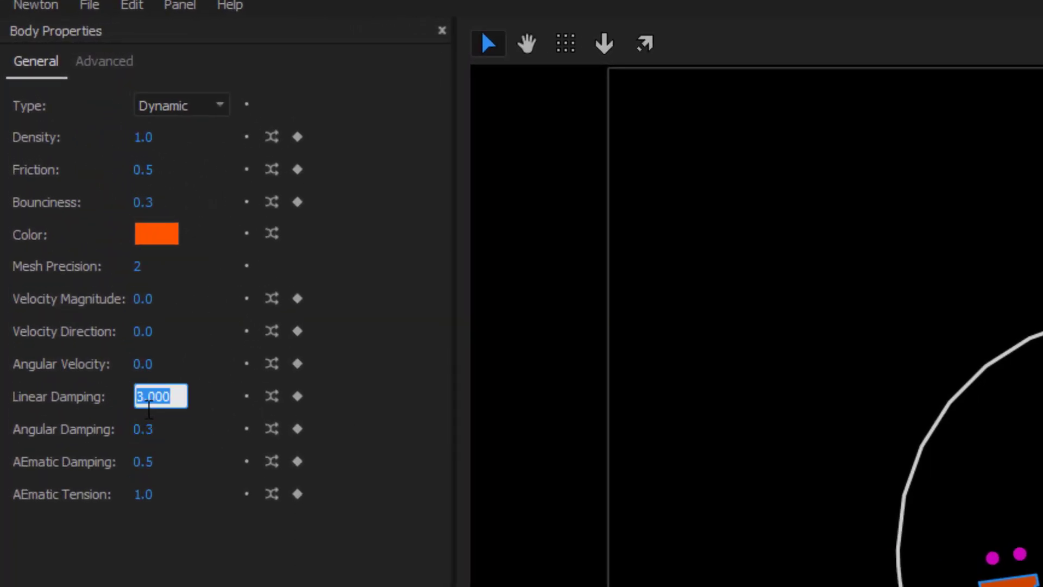
{"action": "type", "text": "5"}
{"action": "key", "text": "Return"}
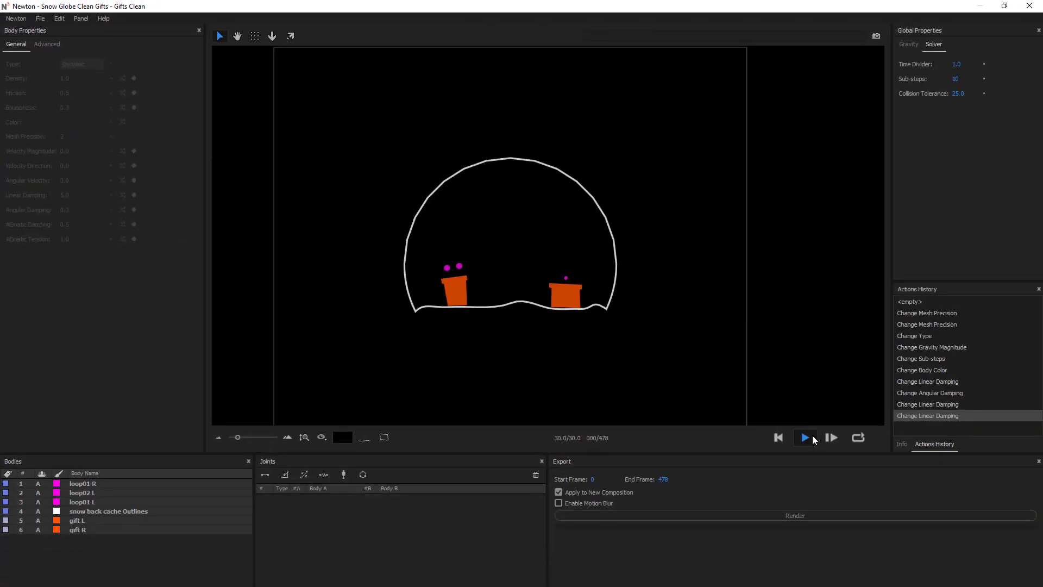
{"action": "left_click", "coordinate": [812, 437]}
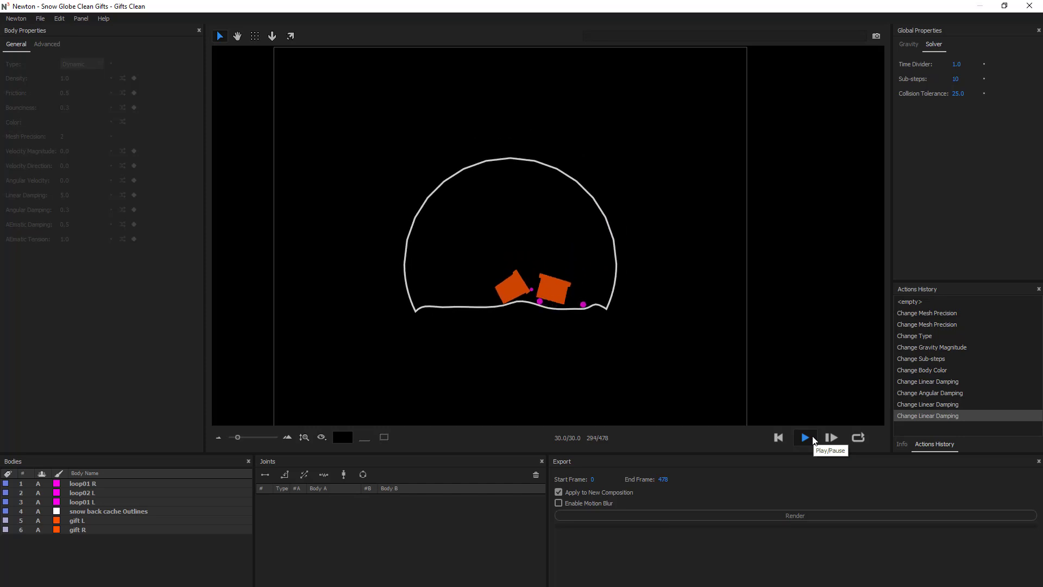
{"action": "left_click", "coordinate": [779, 437]}
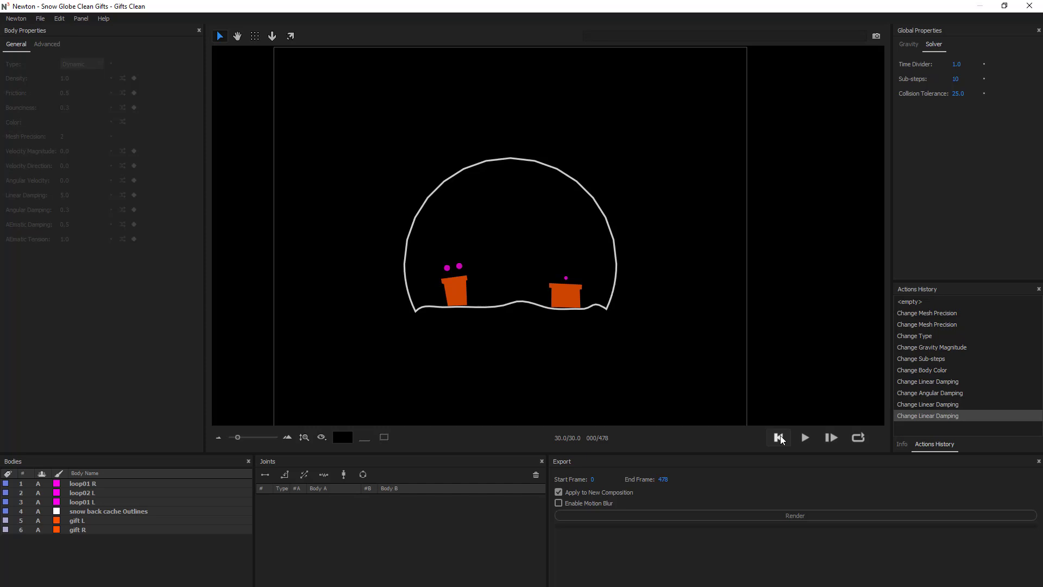
{"action": "scroll", "coordinate": [511, 317], "scroll_direction": "up", "scroll_amount": 3}
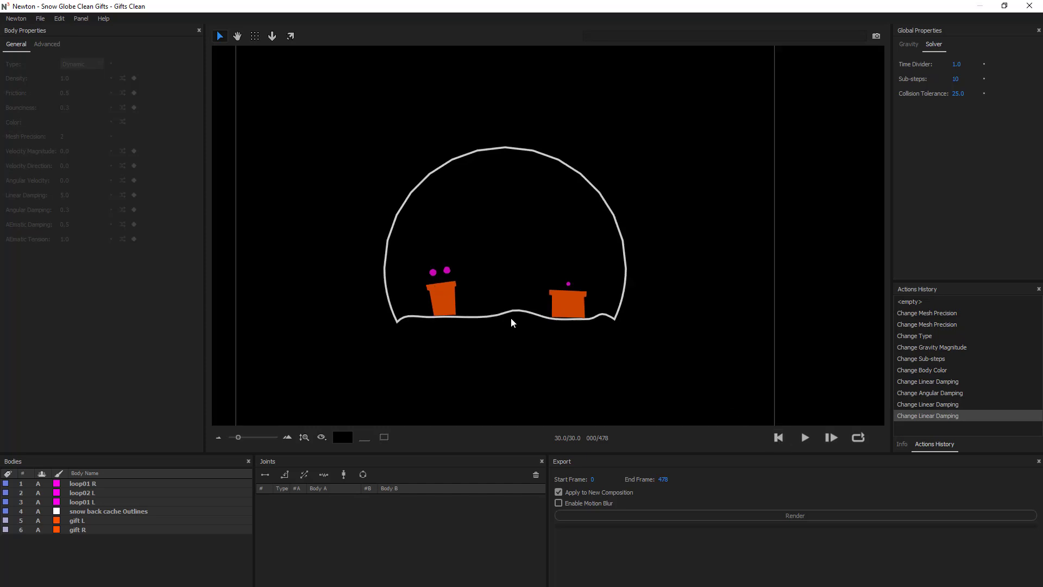
{"action": "left_click_drag", "start_coordinate": [486, 302], "coordinate": [539, 272]}
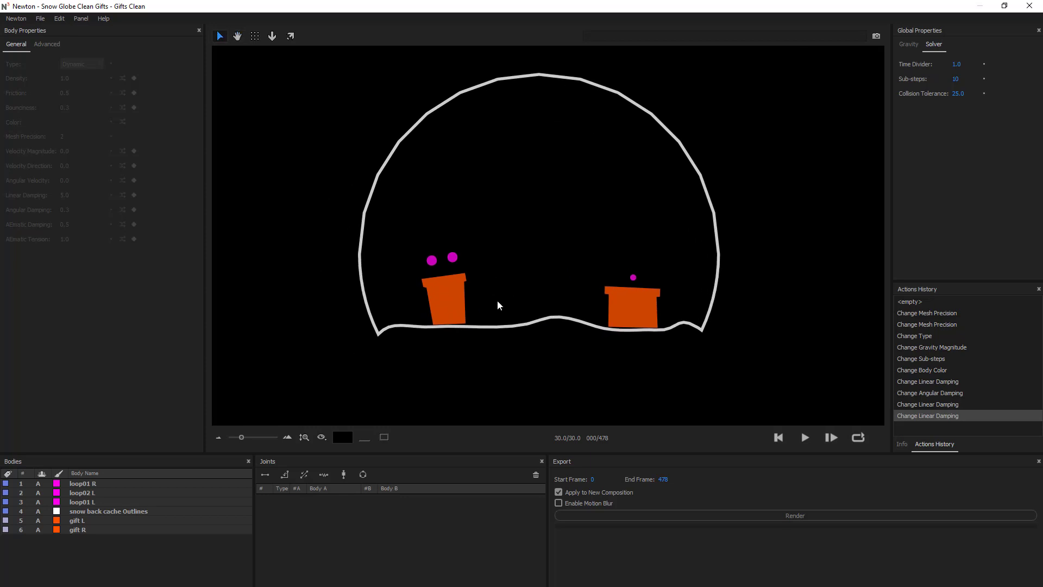
{"action": "scroll", "coordinate": [444, 294], "scroll_direction": "up", "scroll_amount": 1}
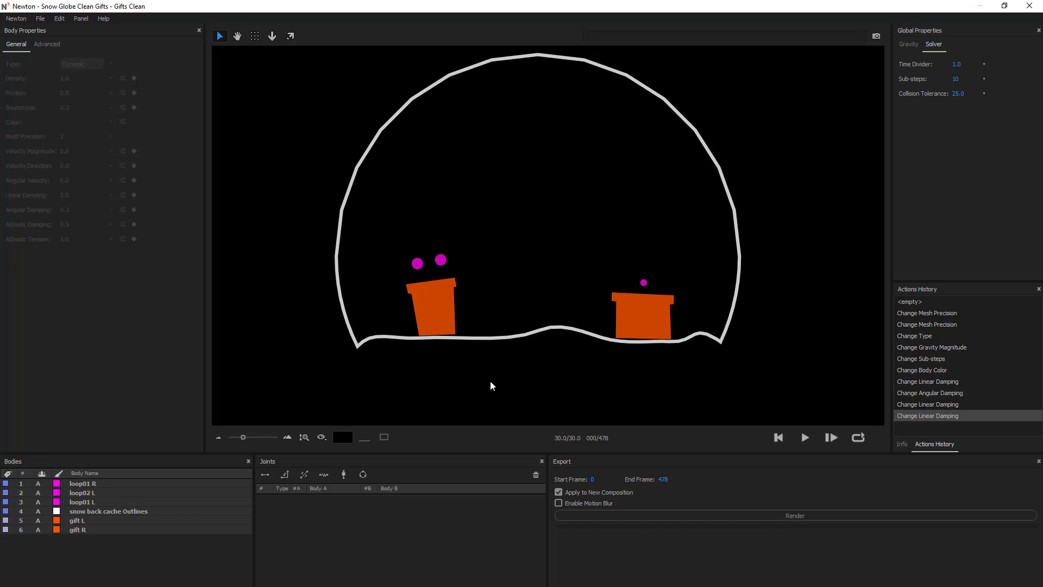
{"action": "left_click", "coordinate": [434, 305]}
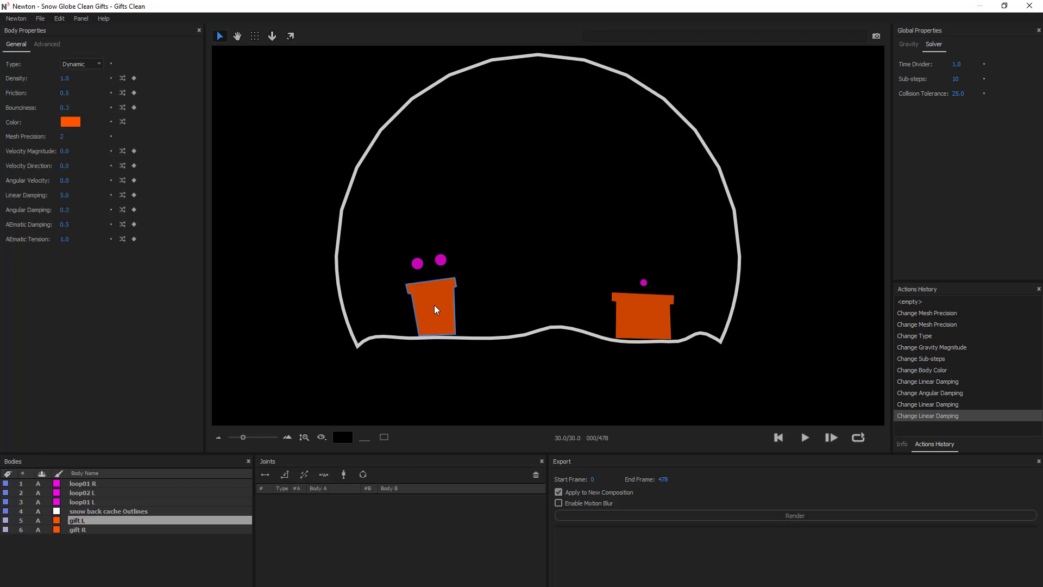
{"action": "left_click", "coordinate": [417, 263], "text": "shift"}
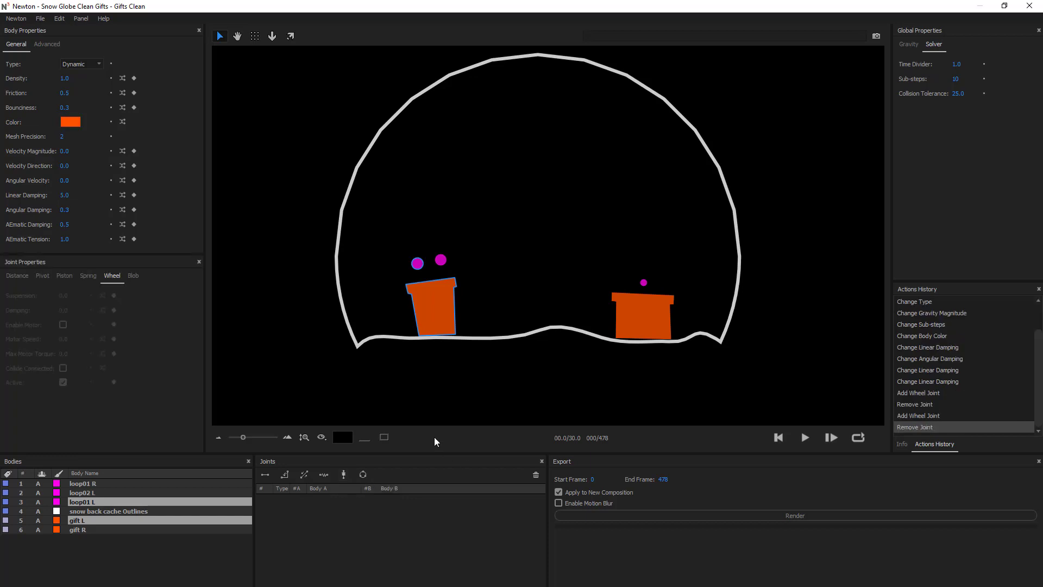
{"action": "left_click", "coordinate": [435, 424]}
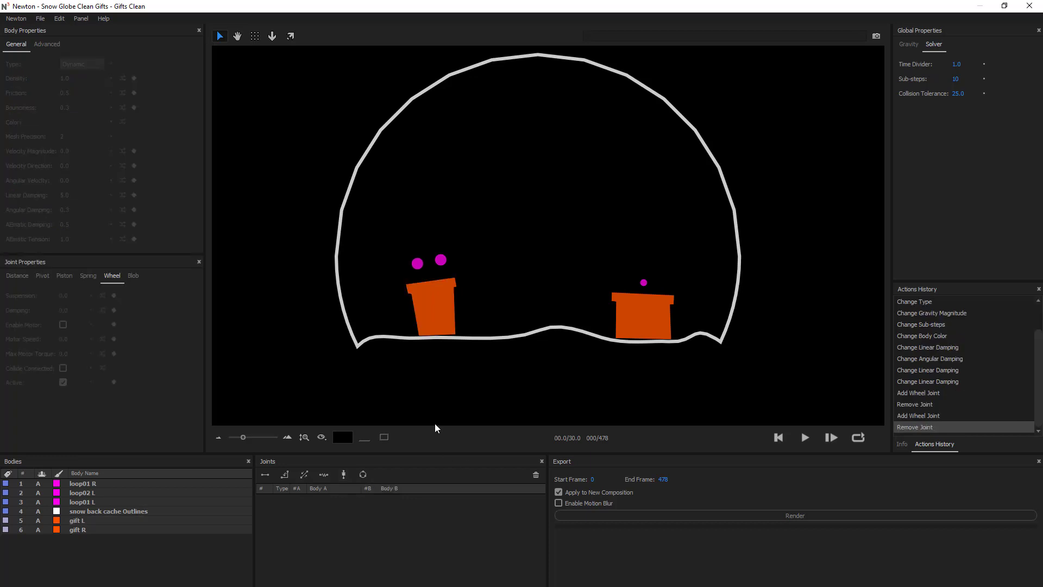
Connect gift L as body A to the loop01 L circle as body B with a wheel joint
{"action": "left_click", "coordinate": [421, 294]}
{"action": "left_click", "coordinate": [417, 268], "text": "shift"}
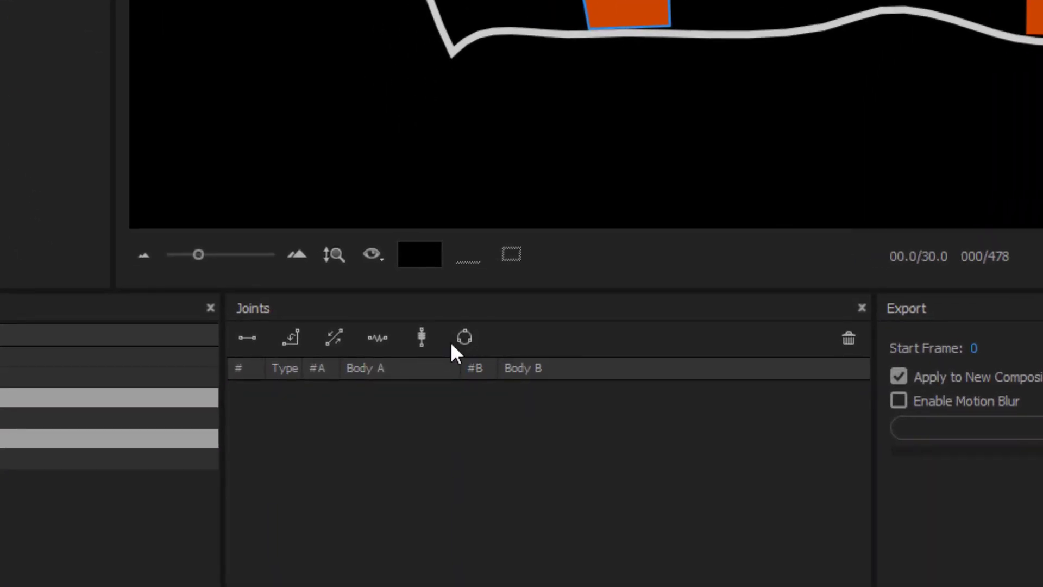
{"action": "left_click", "coordinate": [422, 340]}
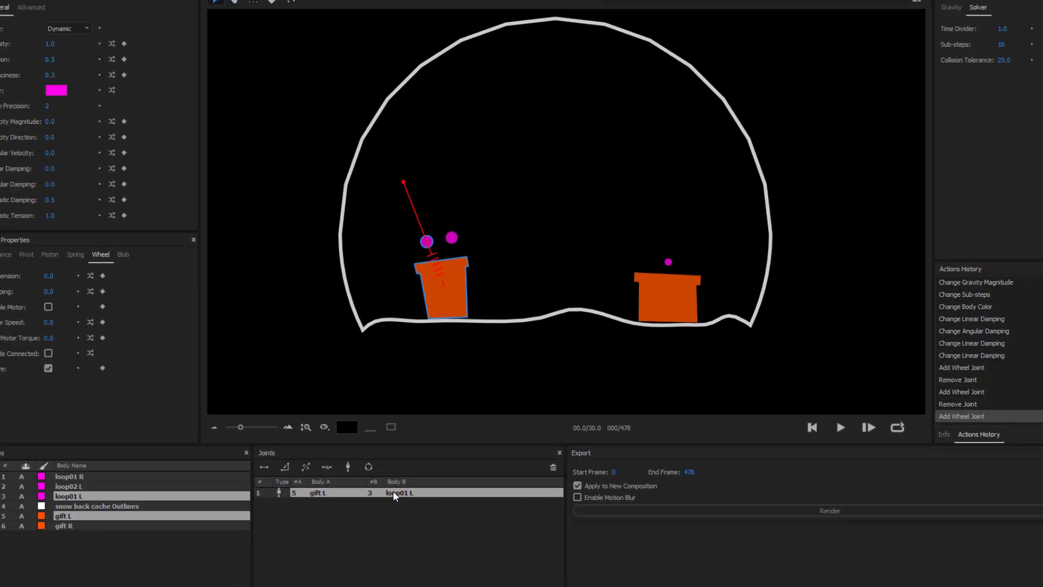
{"action": "left_click", "coordinate": [423, 327]}
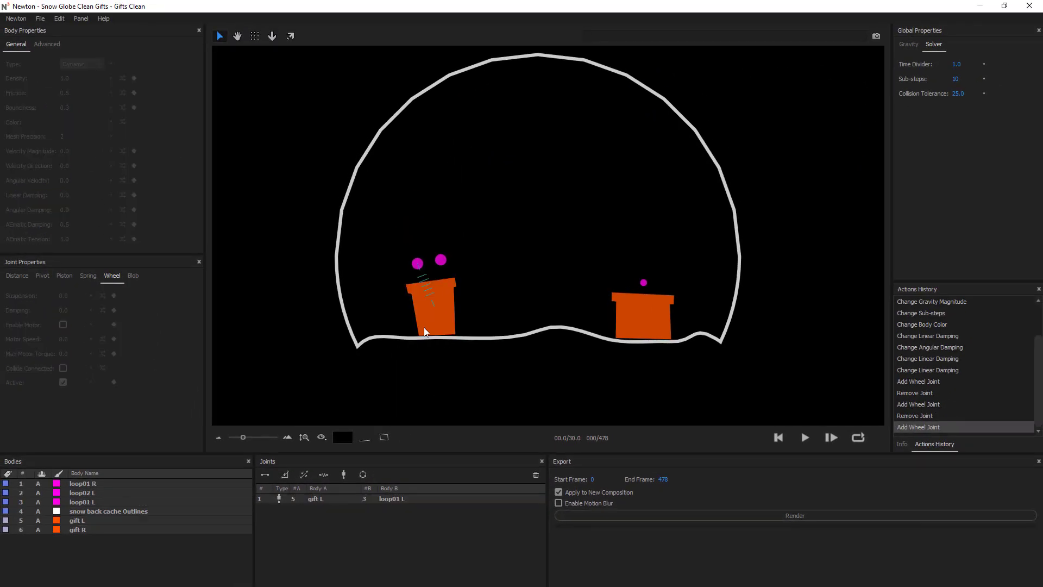
Connect gift L as body A to the loop02 L circle as body B with a wheel joint
{"action": "left_click", "coordinate": [440, 260], "text": "shift"}
{"action": "left_click", "coordinate": [344, 475]}
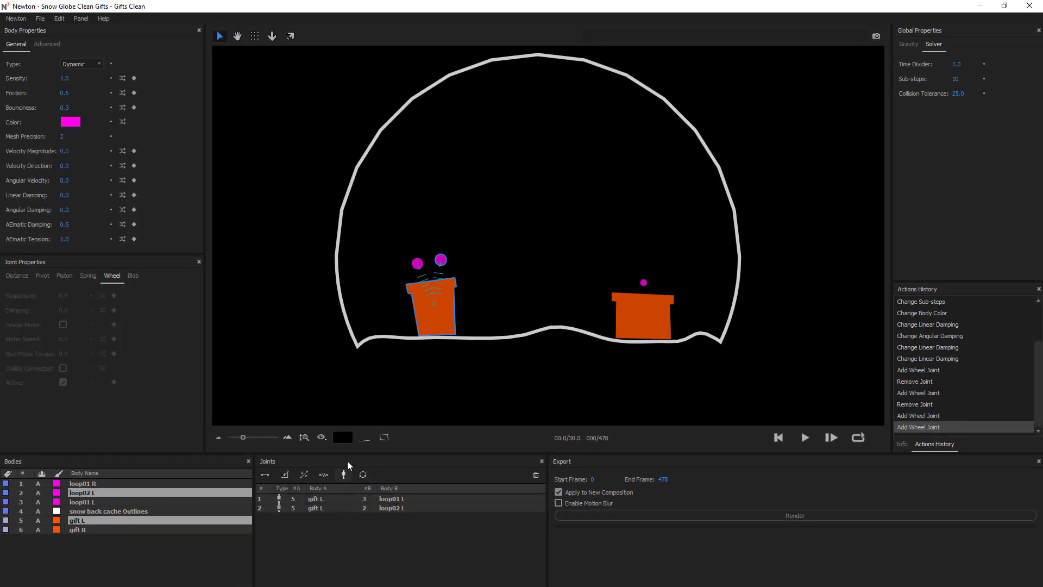
{"action": "left_click", "coordinate": [431, 376]}
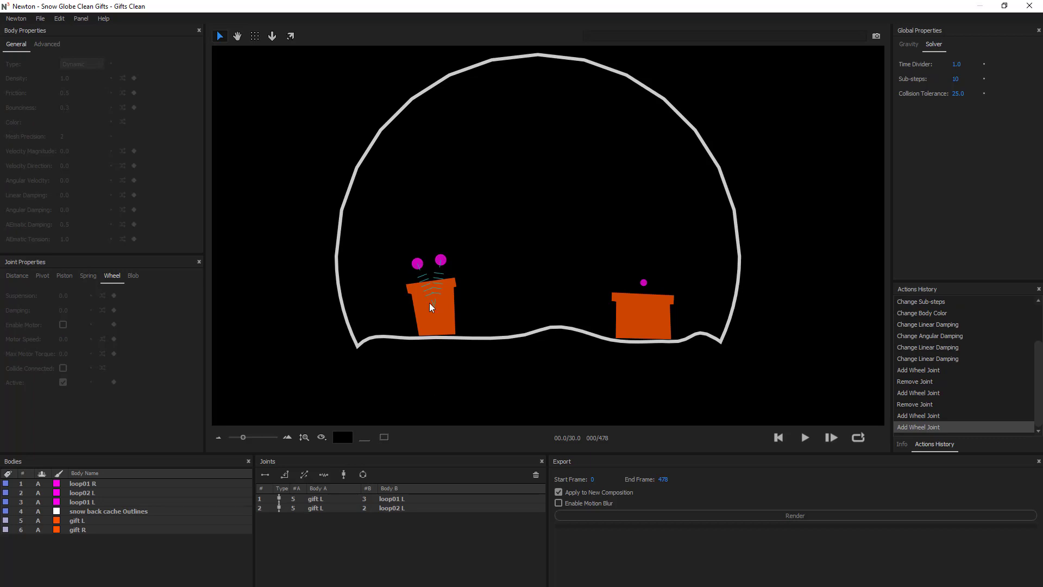
Set the suspension of both gift L wheel joints to 2
{"action": "left_click_drag", "start_coordinate": [331, 500], "coordinate": [336, 516]}
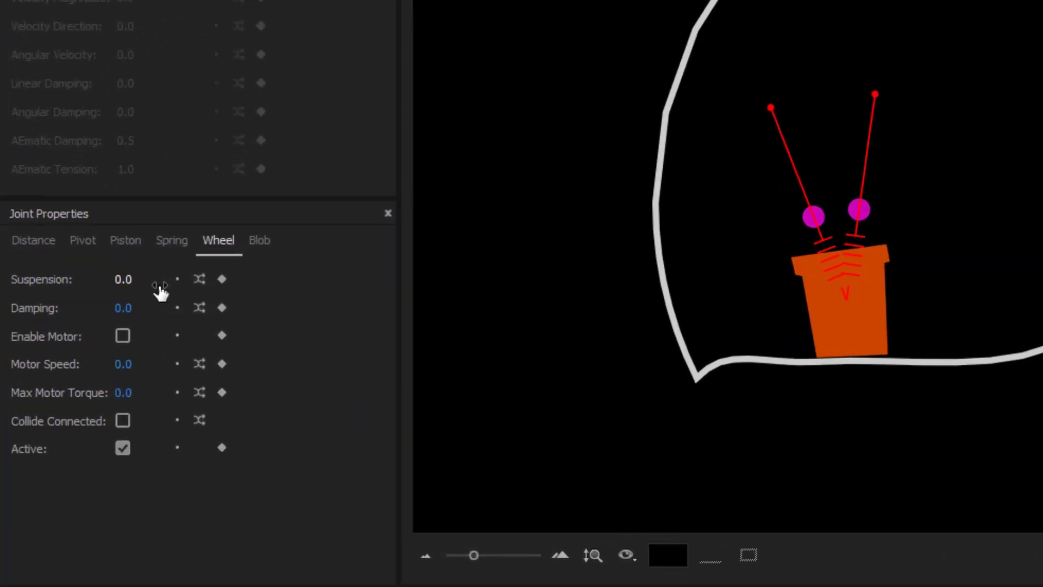
{"action": "left_click", "coordinate": [129, 282]}
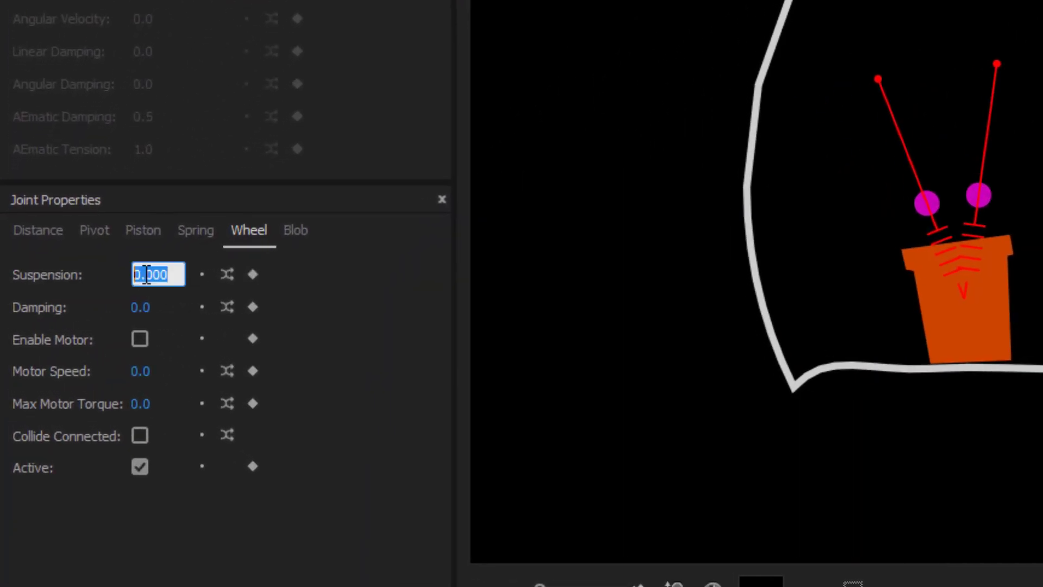
{"action": "type", "text": "2"}
{"action": "key", "text": "Return"}
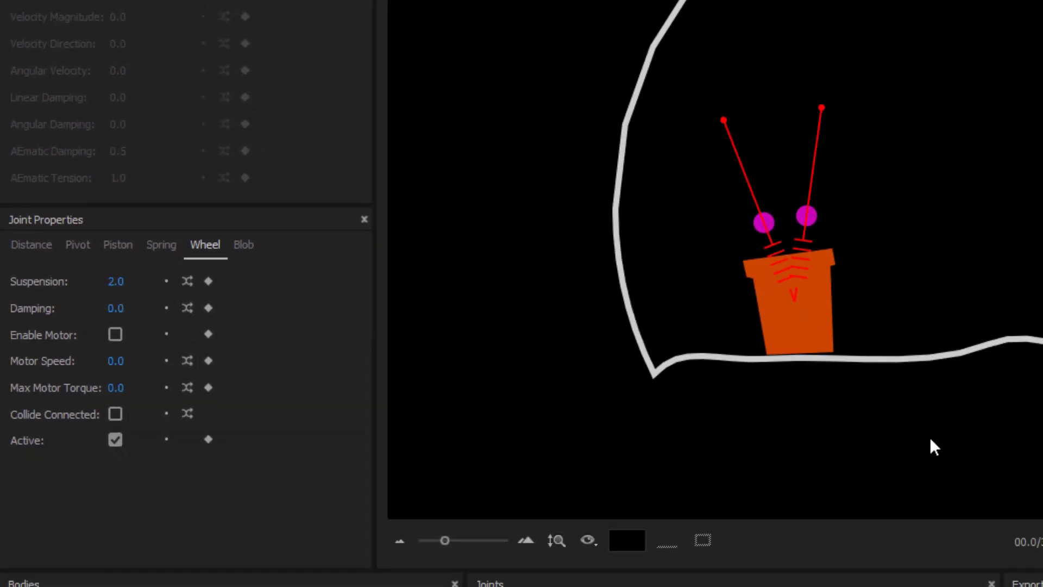
{"action": "left_click", "coordinate": [931, 447]}
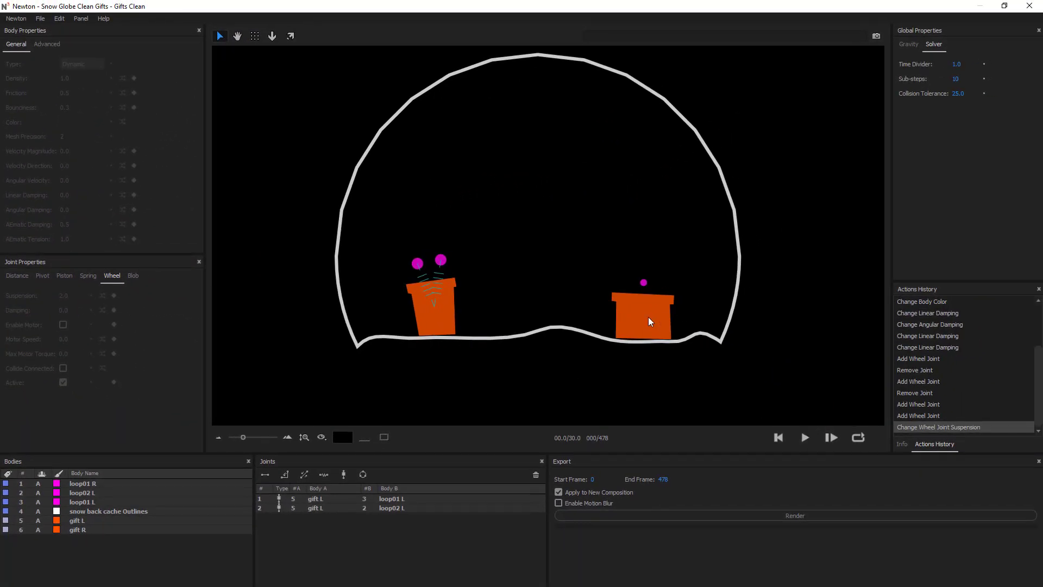
Connect gift R to the loop01 R circle with a wheel joint of suspension 2, and play the simulation to check it
{"action": "left_click", "coordinate": [649, 321]}
{"action": "left_click", "coordinate": [643, 282], "text": "shift"}
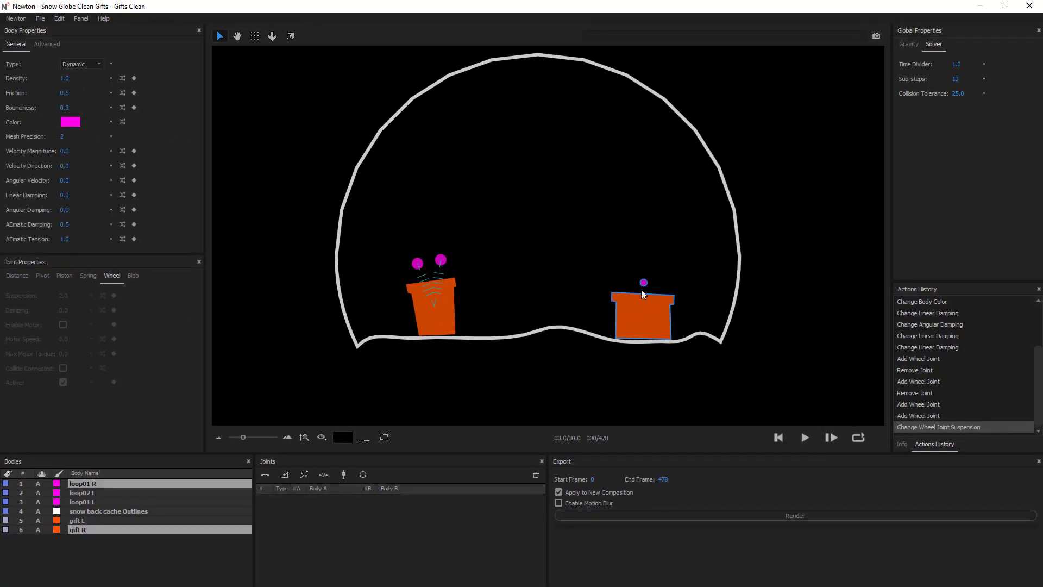
{"action": "left_click", "coordinate": [342, 474]}
{"action": "left_click", "coordinate": [324, 499]}
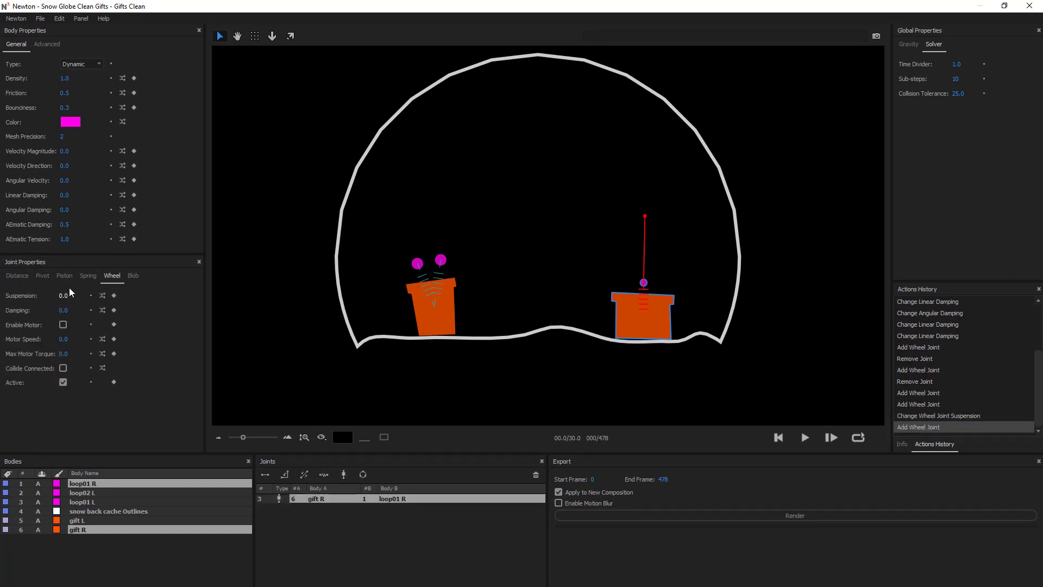
{"action": "left_click", "coordinate": [63, 295]}
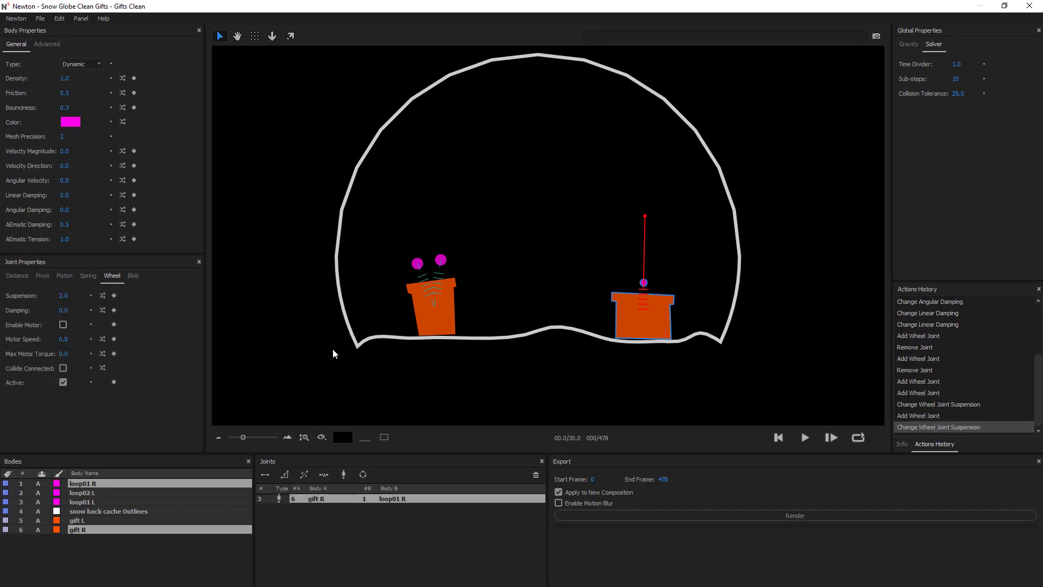
{"action": "left_click", "coordinate": [805, 438]}
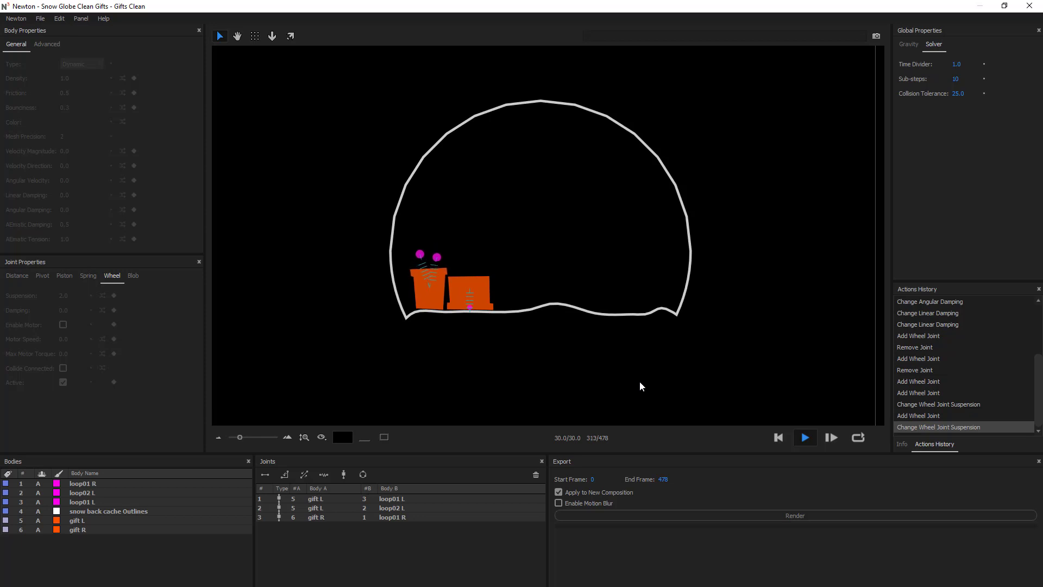
{"action": "left_click", "coordinate": [778, 437]}
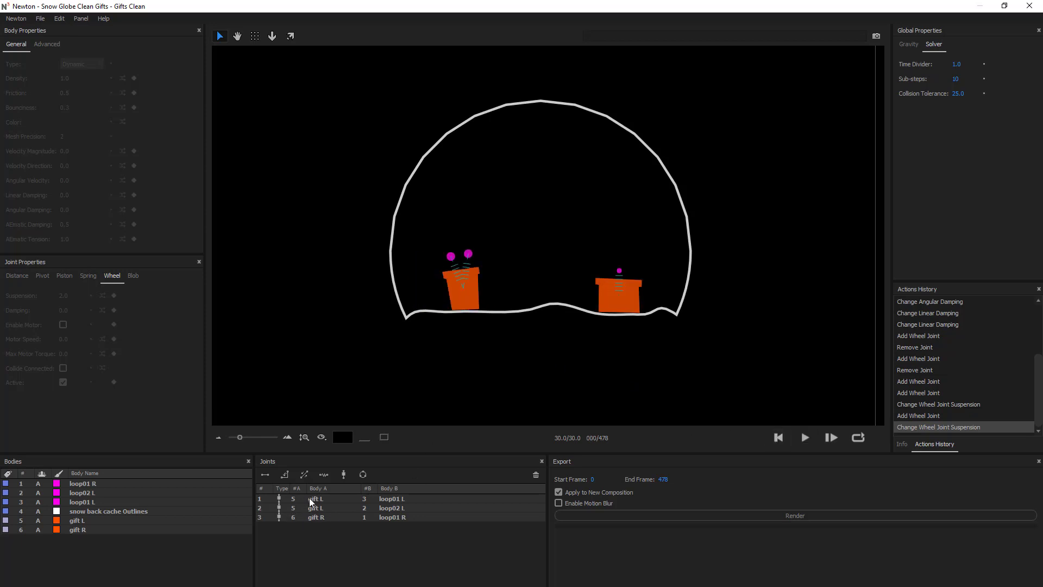
Set the damping of all three wheel joints to 1, and play the simulation to check it
{"action": "left_click_drag", "start_coordinate": [308, 497], "coordinate": [321, 551]}
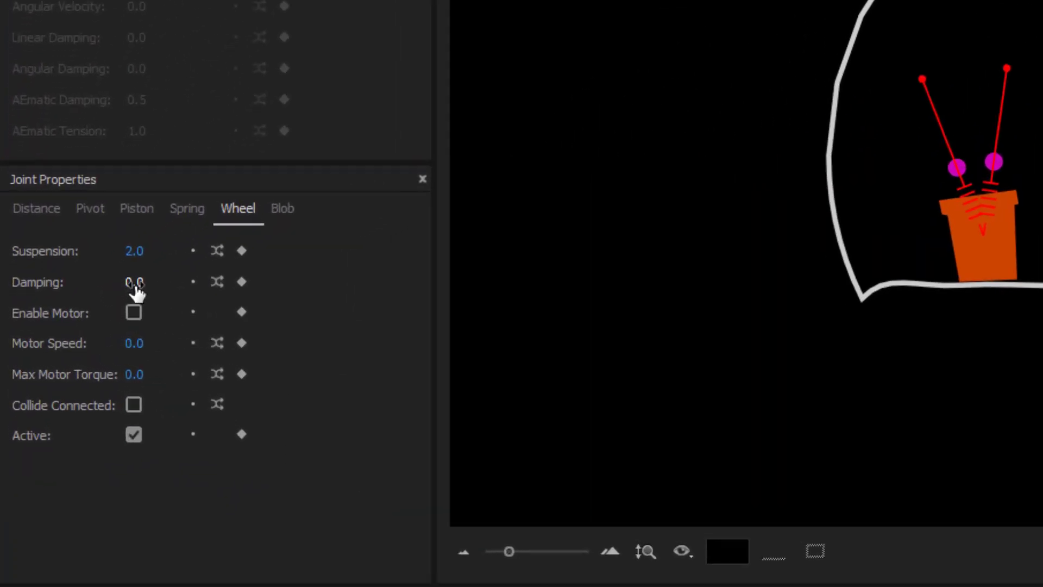
{"action": "left_click", "coordinate": [64, 311]}
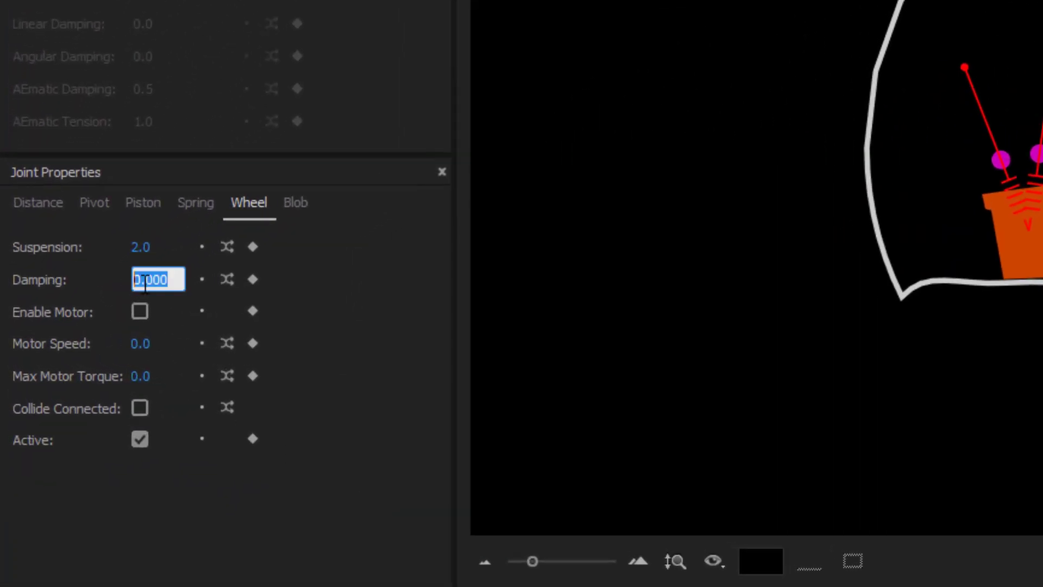
{"action": "type", "text": "1"}
{"action": "key", "text": "Return"}
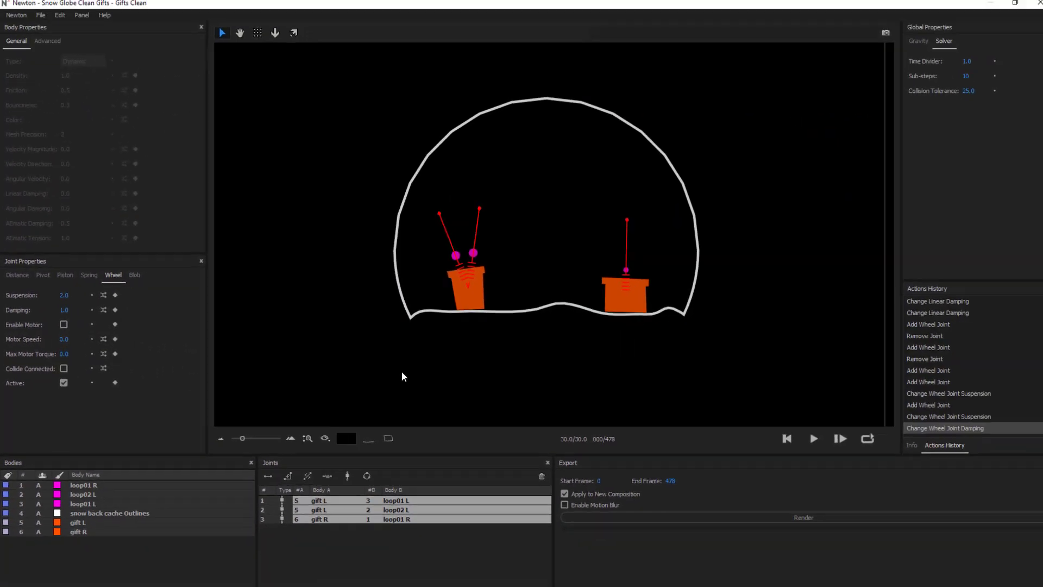
{"action": "left_click", "coordinate": [814, 440]}
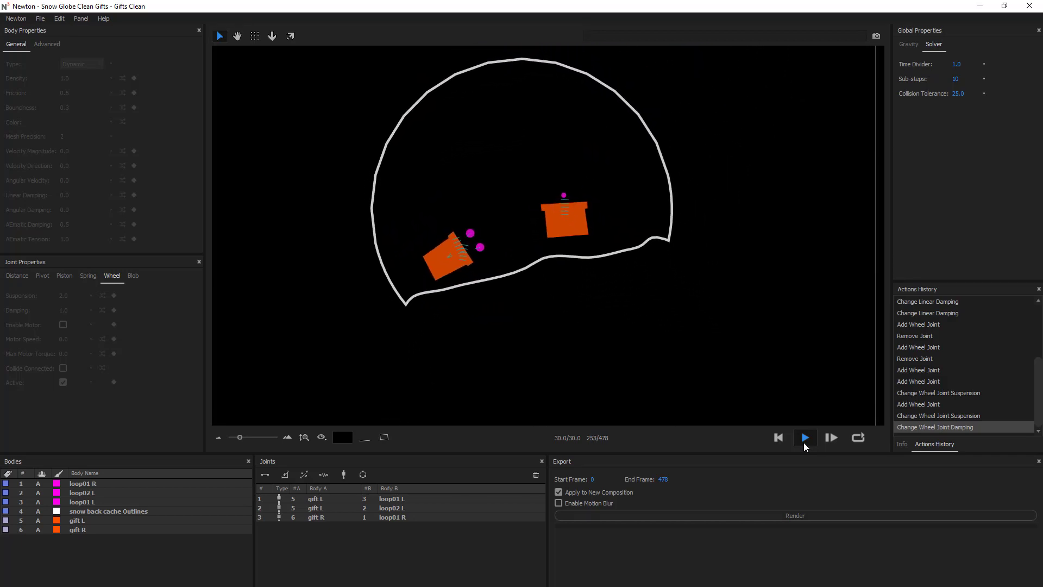
{"action": "left_click", "coordinate": [779, 438]}
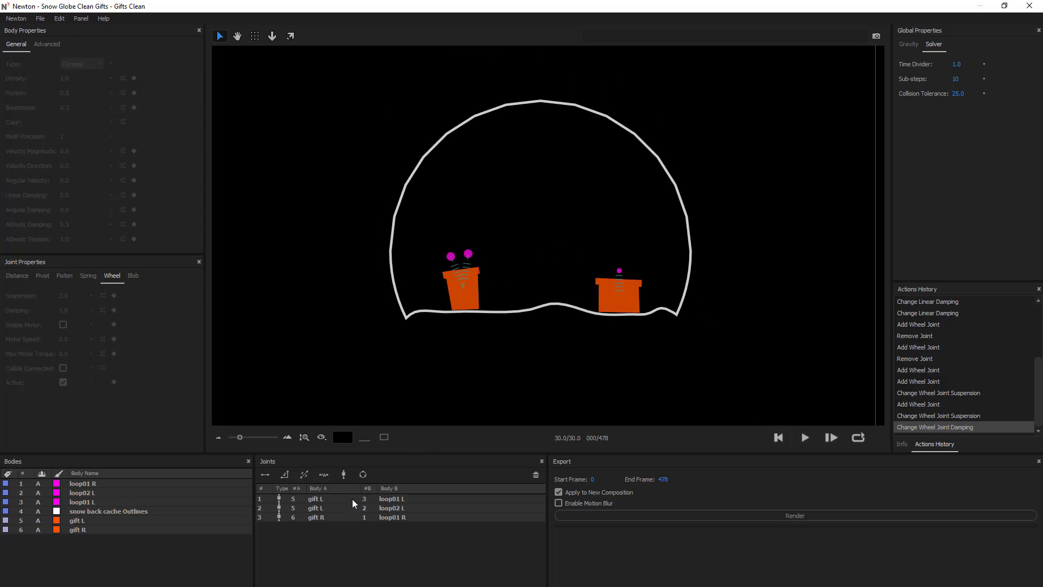
Turn off collision with group A for the bow loop circles loop01 L, loop02 L and loop01 R
{"action": "left_click_drag", "start_coordinate": [352, 498], "coordinate": [356, 538]}
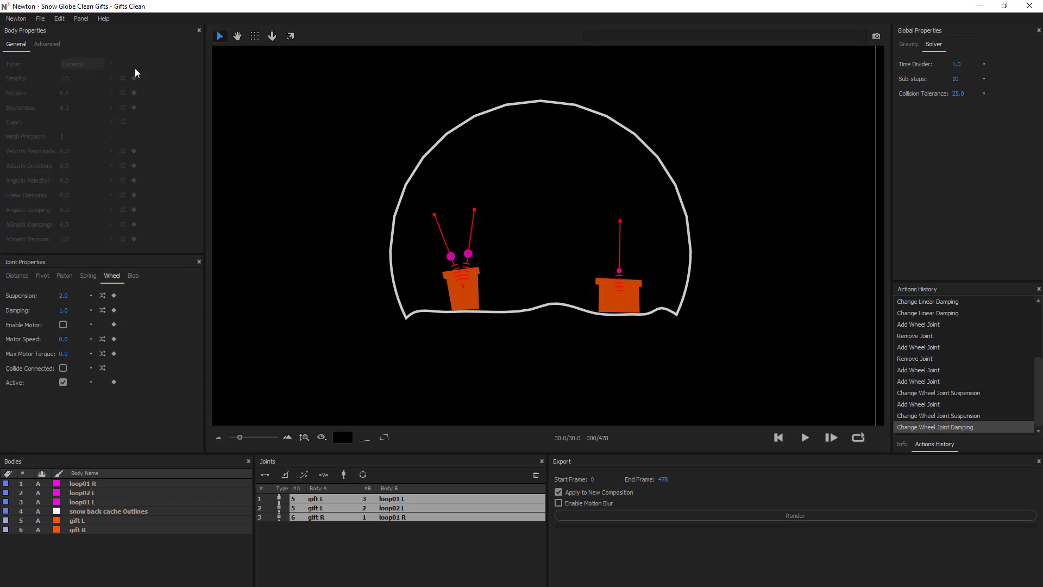
{"action": "left_click", "coordinate": [47, 46]}
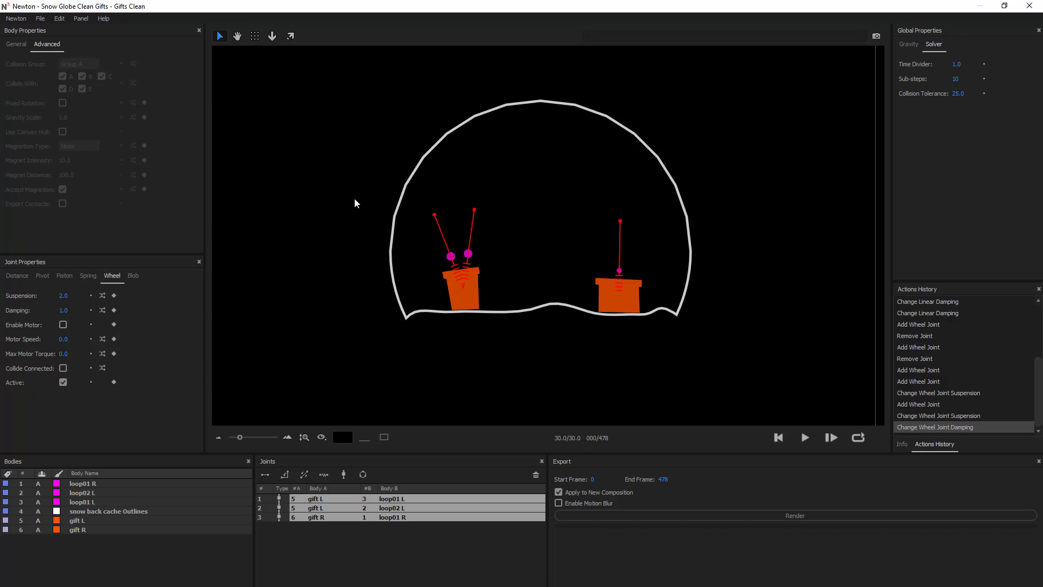
{"action": "left_click_drag", "start_coordinate": [434, 243], "coordinate": [455, 256]}
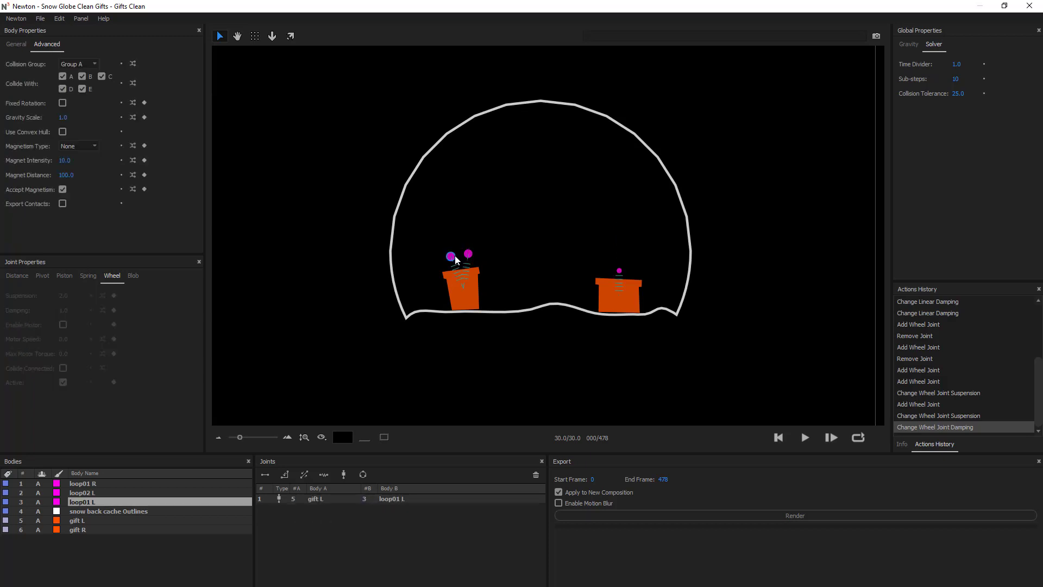
{"action": "double_click", "coordinate": [455, 255]}
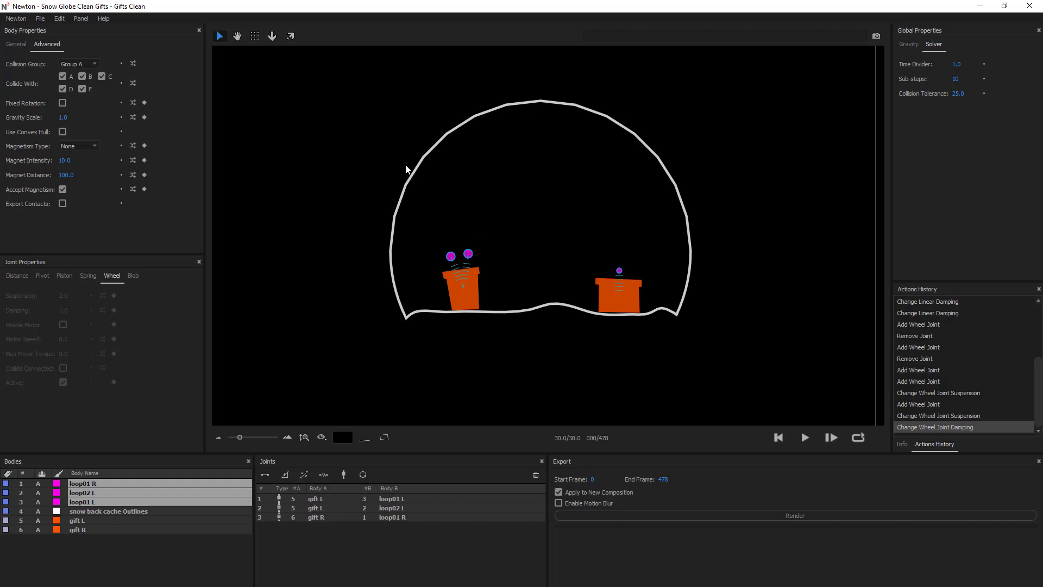
{"action": "left_click", "coordinate": [422, 177]}
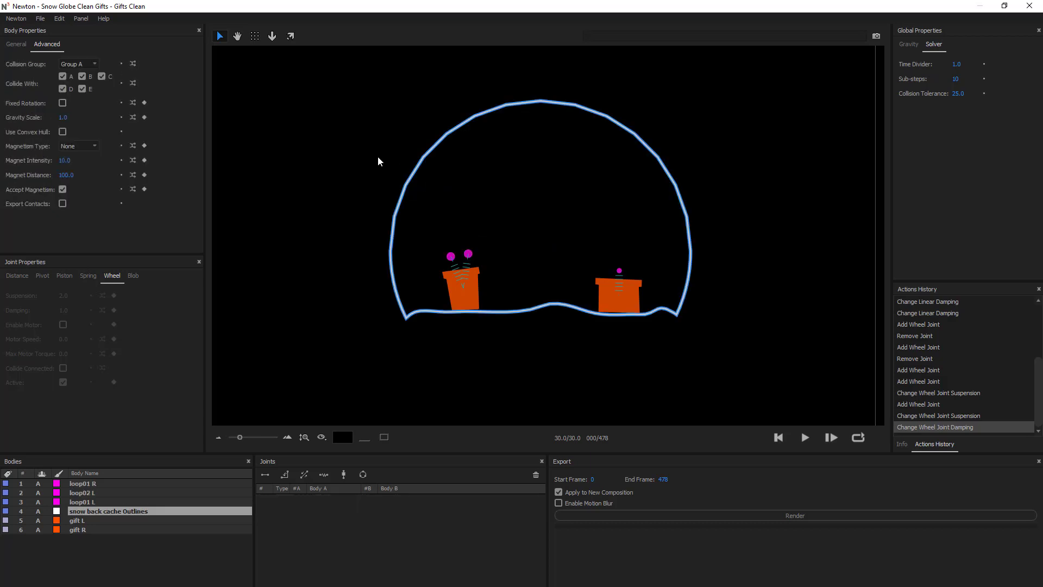
{"action": "left_click_drag", "start_coordinate": [481, 229], "coordinate": [444, 260]}
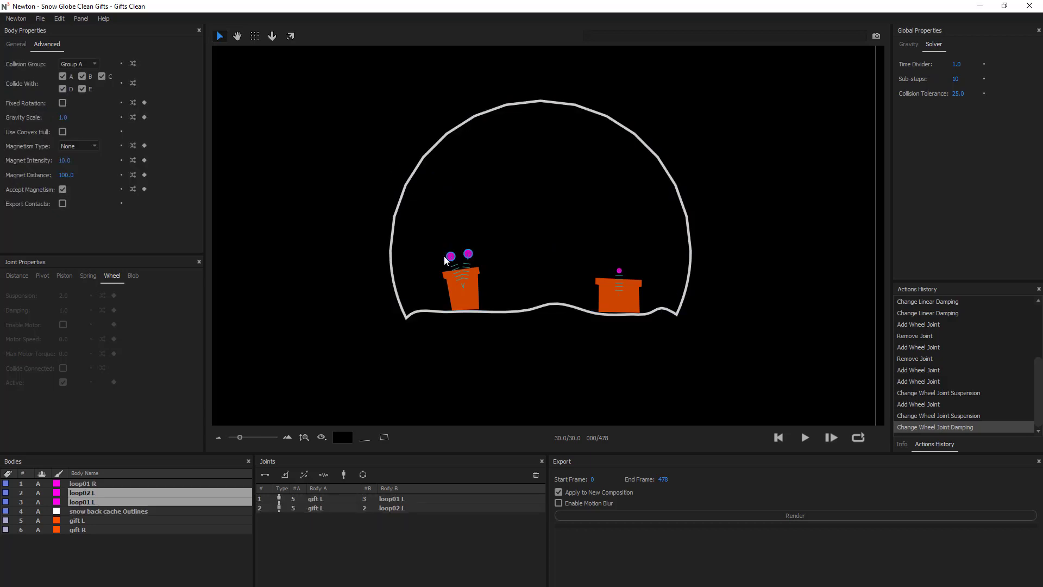
{"action": "key", "text": "shift+Up"}
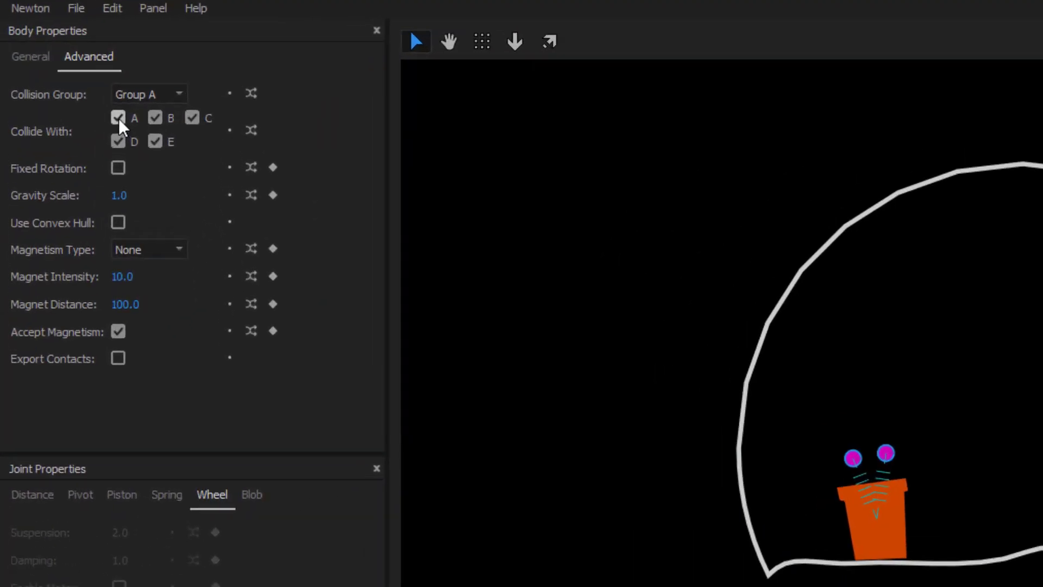
{"action": "left_click", "coordinate": [63, 76]}
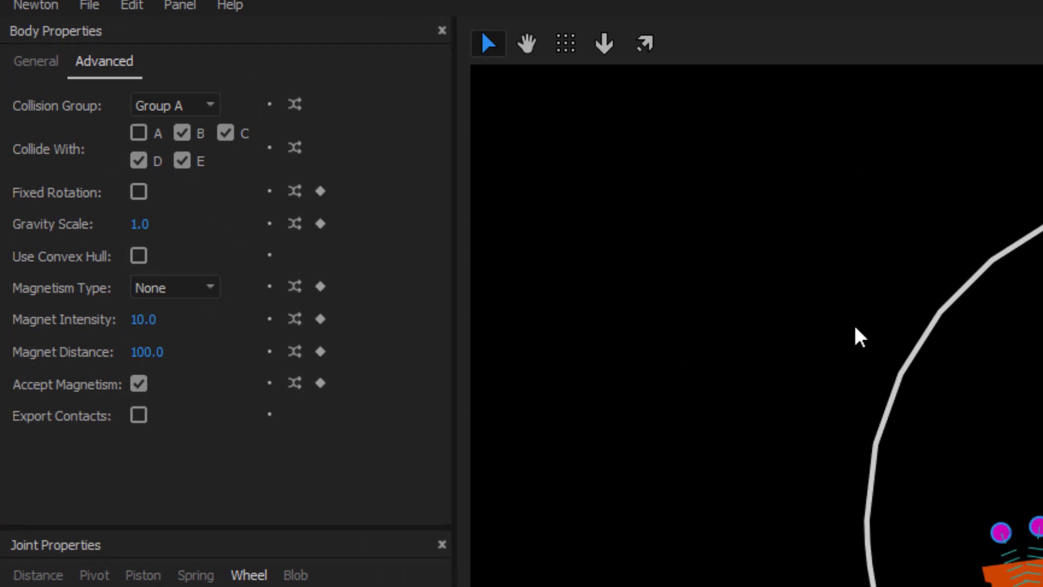
Assign the snow back cache Outlines body to collision Group B, and return the simulation to the first frame
{"action": "left_click", "coordinate": [974, 405]}
{"action": "left_click", "coordinate": [188, 103]}
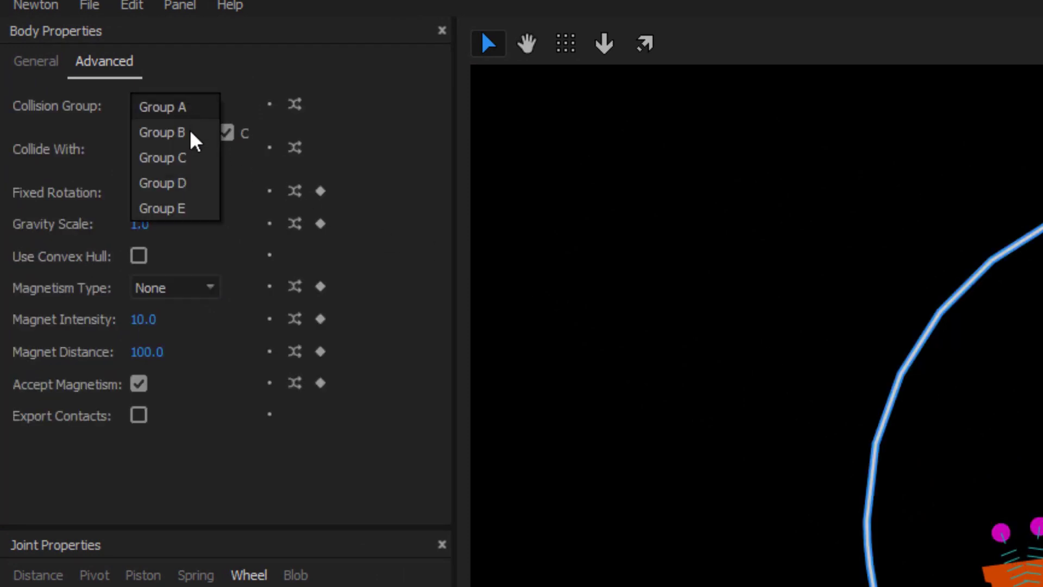
{"action": "left_click", "coordinate": [191, 135]}
{"action": "left_click", "coordinate": [602, 193]}
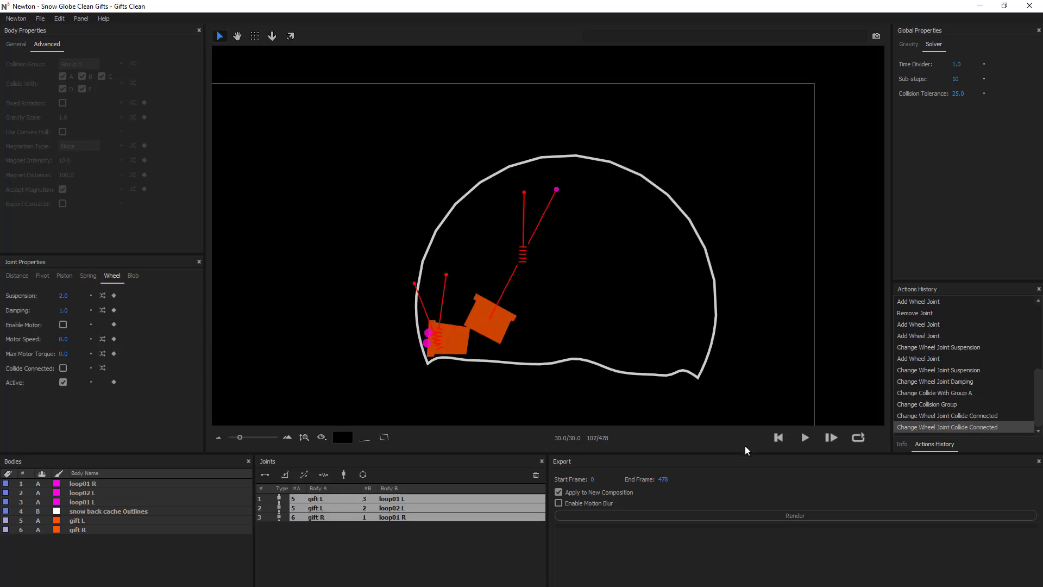
{"action": "left_click", "coordinate": [777, 438]}
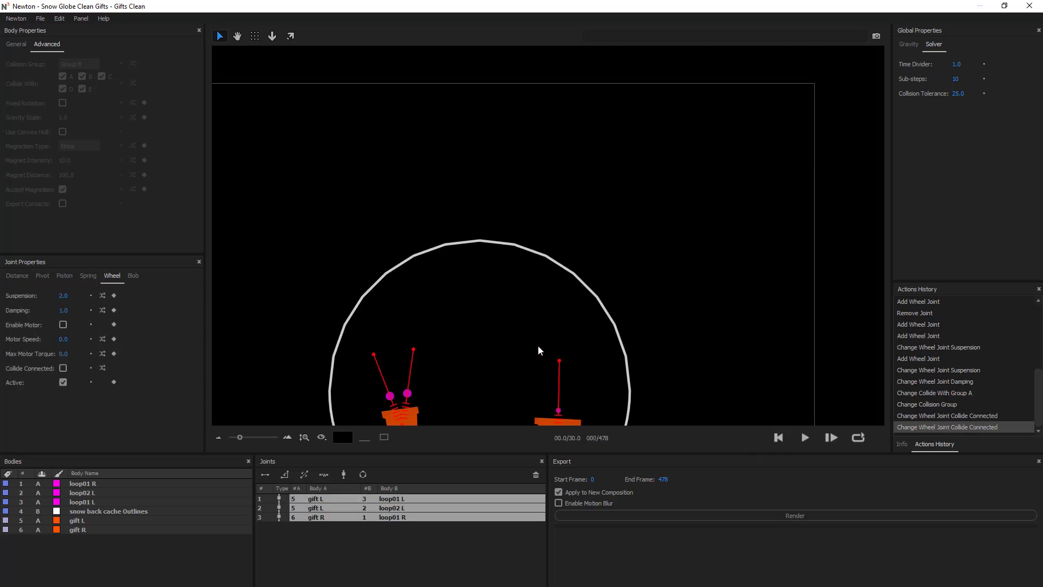
Connect the loop01 L and loop02 L circles as body A to gift L as body B with one piston joint each
{"action": "key", "text": "space"}
{"action": "left_click_drag", "start_coordinate": [490, 343], "coordinate": [522, 246]}
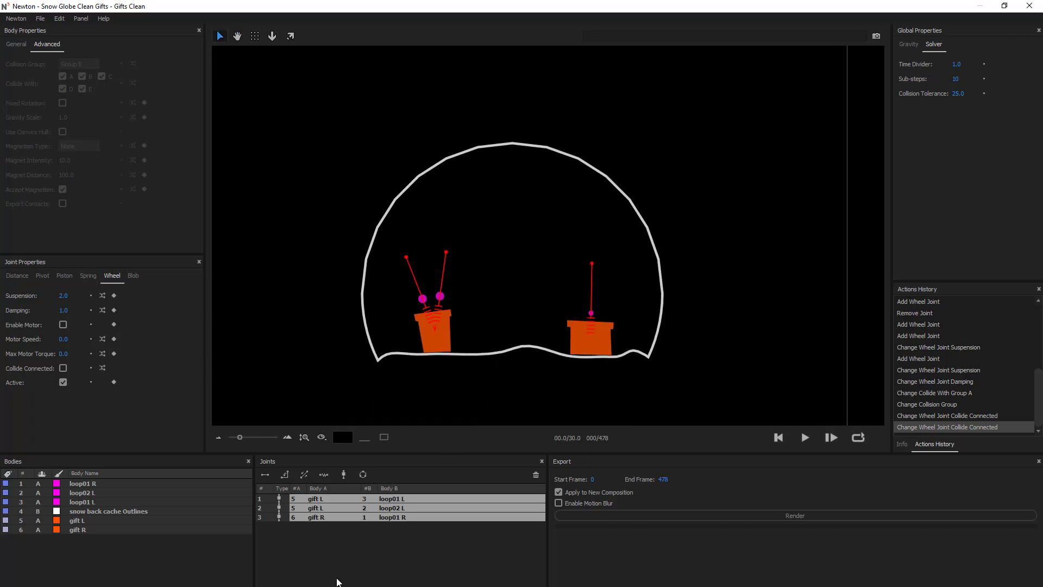
{"action": "left_click", "coordinate": [347, 555]}
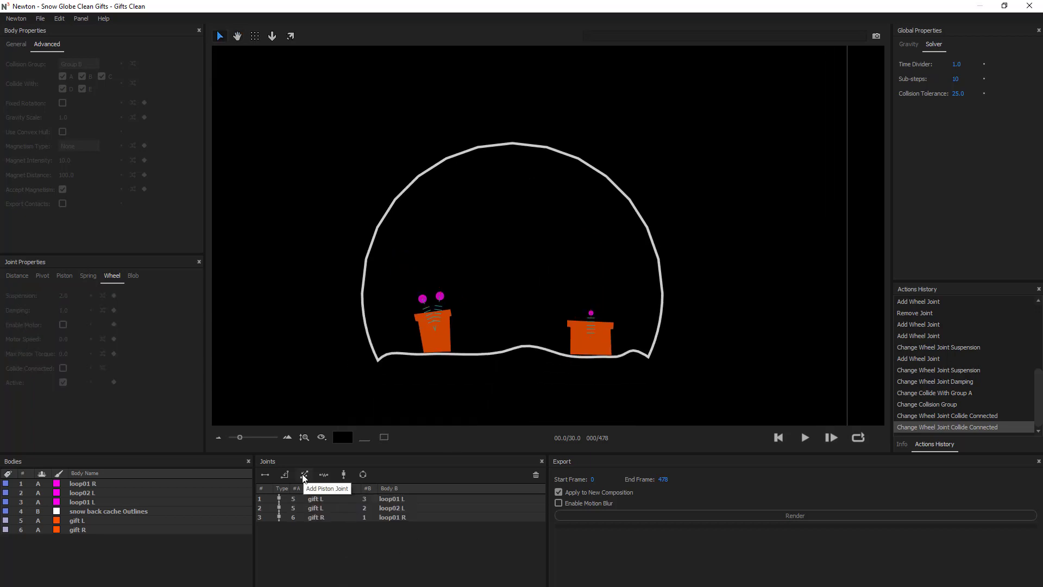
{"action": "left_click", "coordinate": [423, 298]}
{"action": "left_click", "coordinate": [435, 326], "text": "shift"}
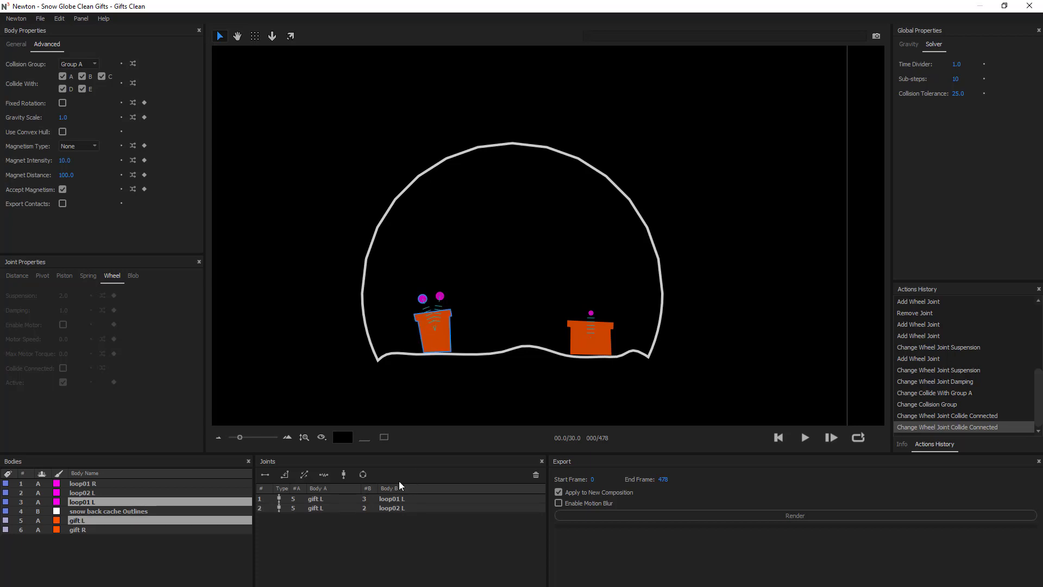
{"action": "left_click", "coordinate": [297, 473]}
{"action": "left_click", "coordinate": [441, 298]}
{"action": "left_click", "coordinate": [443, 331], "text": "shift"}
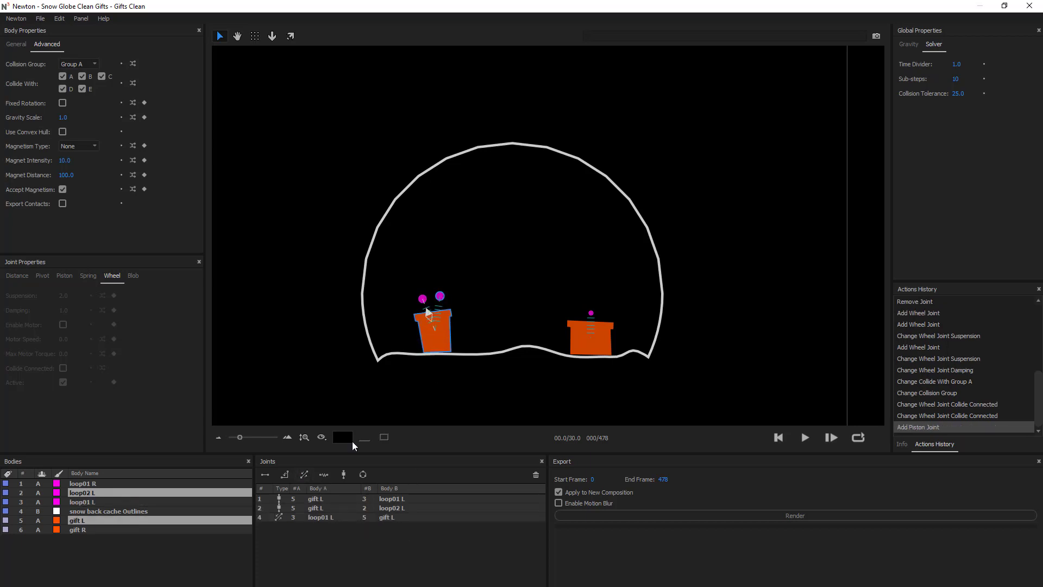
{"action": "left_click", "coordinate": [298, 475]}
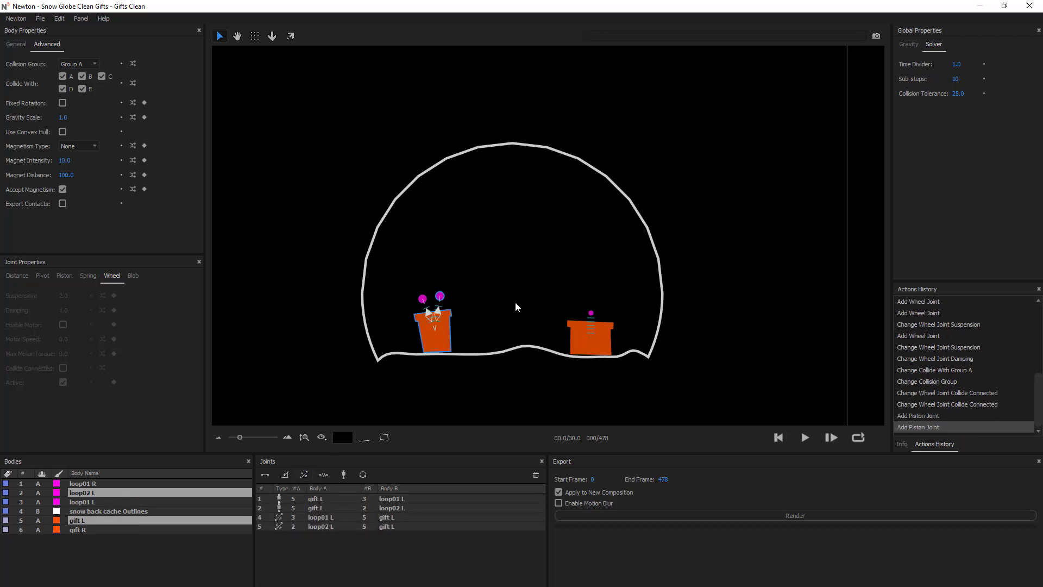
Connect the loop01 R circle as body A to gift R as body B with a piston joint
{"action": "left_click", "coordinate": [591, 314]}
{"action": "left_click", "coordinate": [589, 341], "text": "shift"}
{"action": "left_click", "coordinate": [303, 476]}
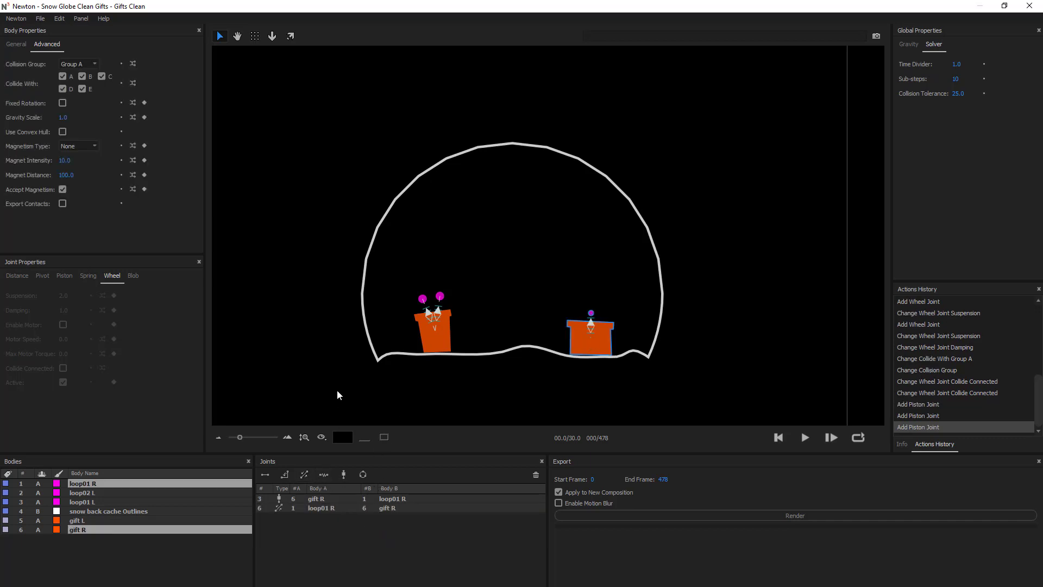
{"action": "left_click", "coordinate": [304, 310]}
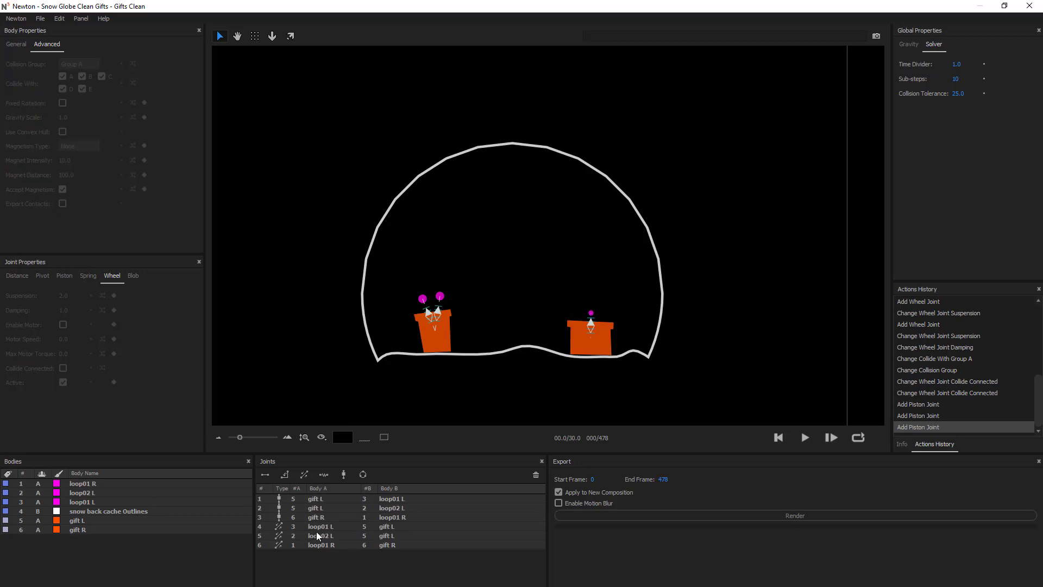
Enable the limit on all three piston joints and set lower translation to -0.1 and upper translation to 0.1
{"action": "left_click_drag", "start_coordinate": [318, 527], "coordinate": [325, 547]}
{"action": "scroll", "coordinate": [405, 394], "scroll_direction": "up", "scroll_amount": 4}
{"action": "key", "text": "h"}
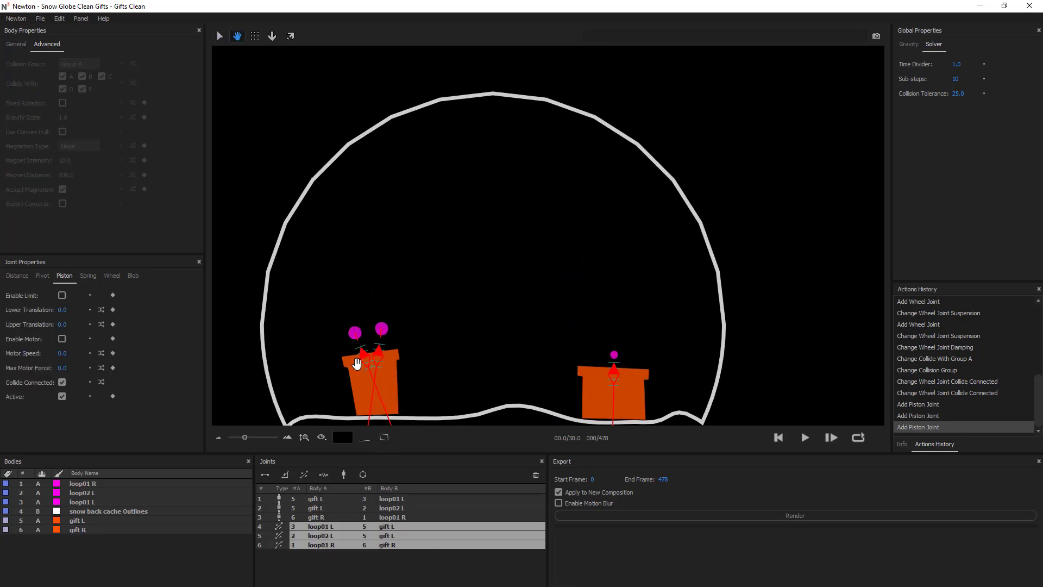
{"action": "left_click_drag", "start_coordinate": [357, 363], "coordinate": [444, 267]}
{"action": "scroll", "coordinate": [444, 269], "scroll_direction": "up", "scroll_amount": 2}
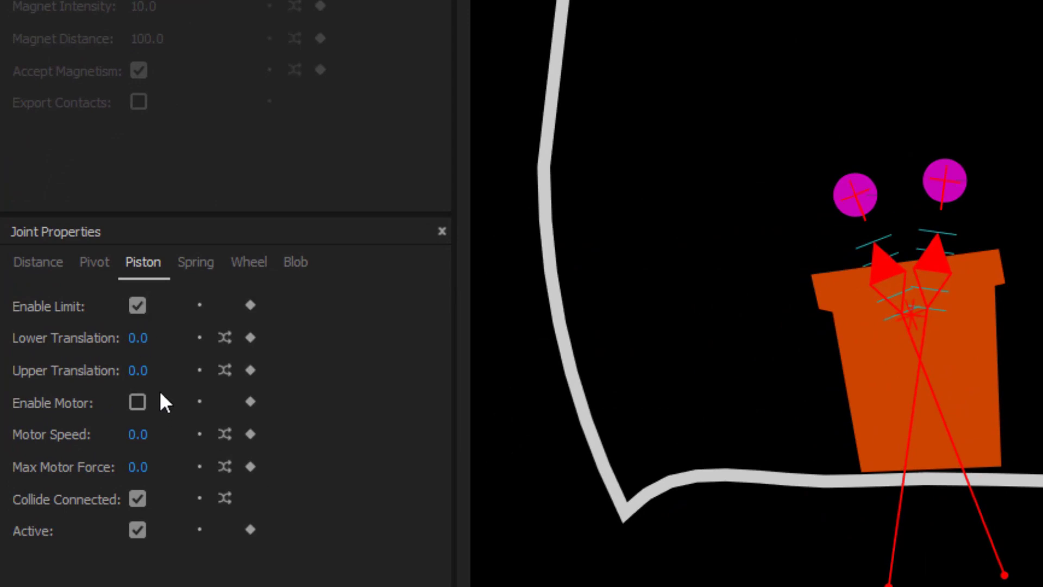
{"action": "left_click_drag", "start_coordinate": [137, 340], "coordinate": [156, 364]}
{"action": "left_click", "coordinate": [602, 213]}
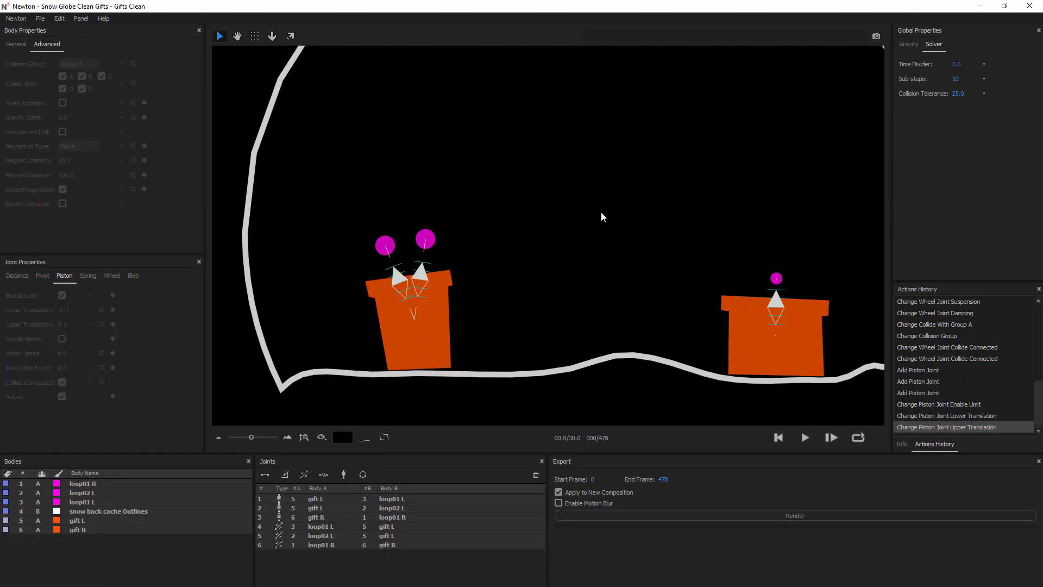
Play the simulation with the whole globe in view, repeat the preview, and return to the first frame
{"action": "scroll", "coordinate": [585, 230], "scroll_direction": "down", "scroll_amount": 5}
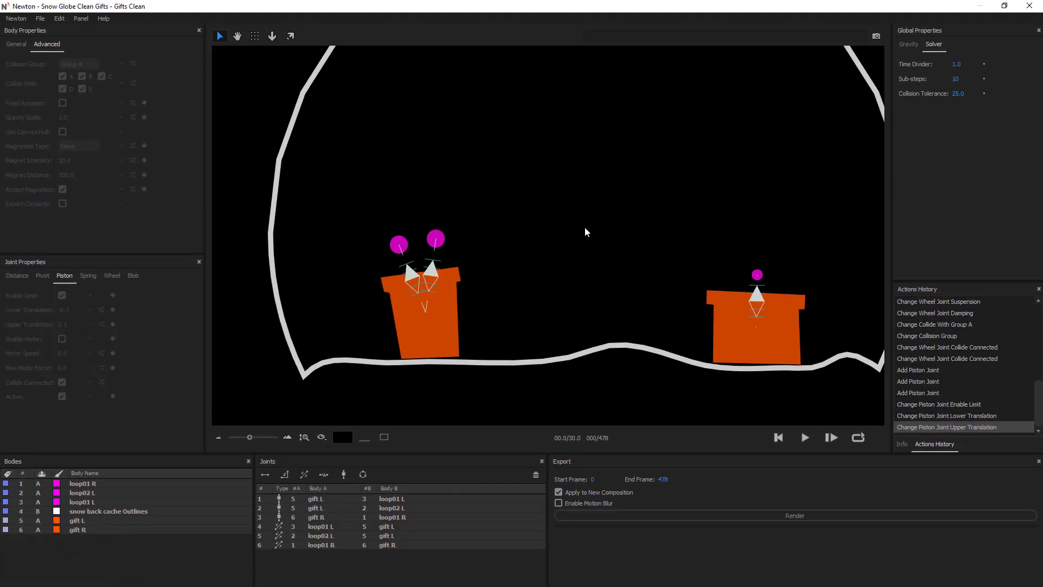
{"action": "key", "text": "h"}
{"action": "left_click_drag", "start_coordinate": [601, 218], "coordinate": [529, 277]}
{"action": "key", "text": "v"}
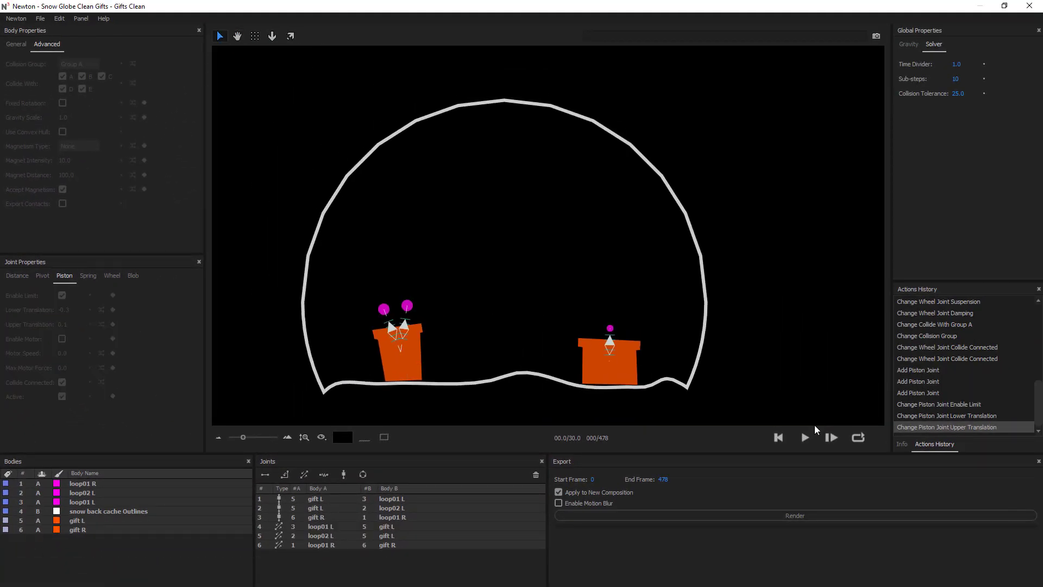
{"action": "scroll", "coordinate": [596, 301], "scroll_direction": "down", "scroll_amount": 3}
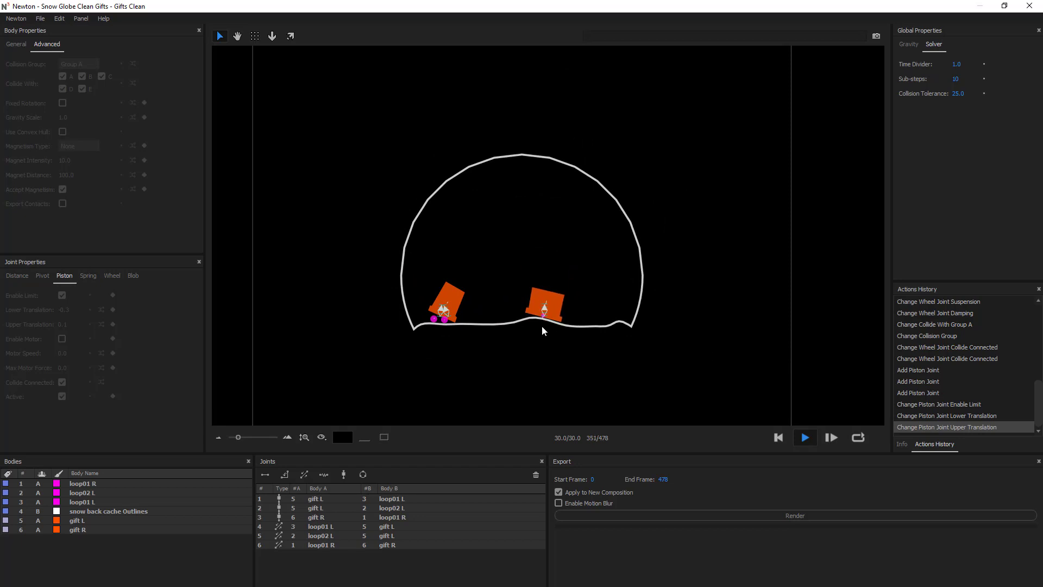
{"action": "left_click", "coordinate": [779, 441]}
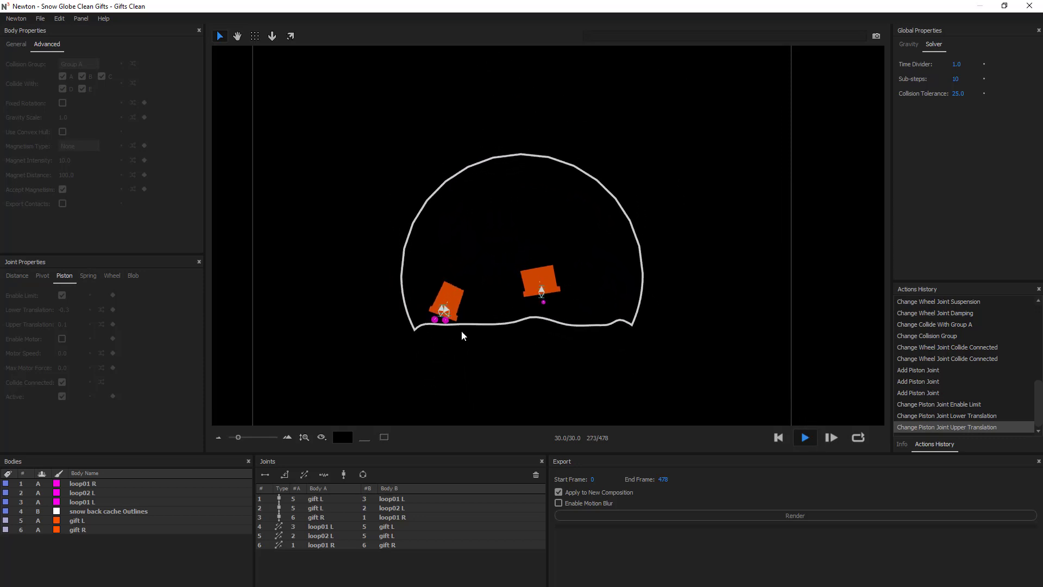
{"action": "left_click", "coordinate": [779, 438]}
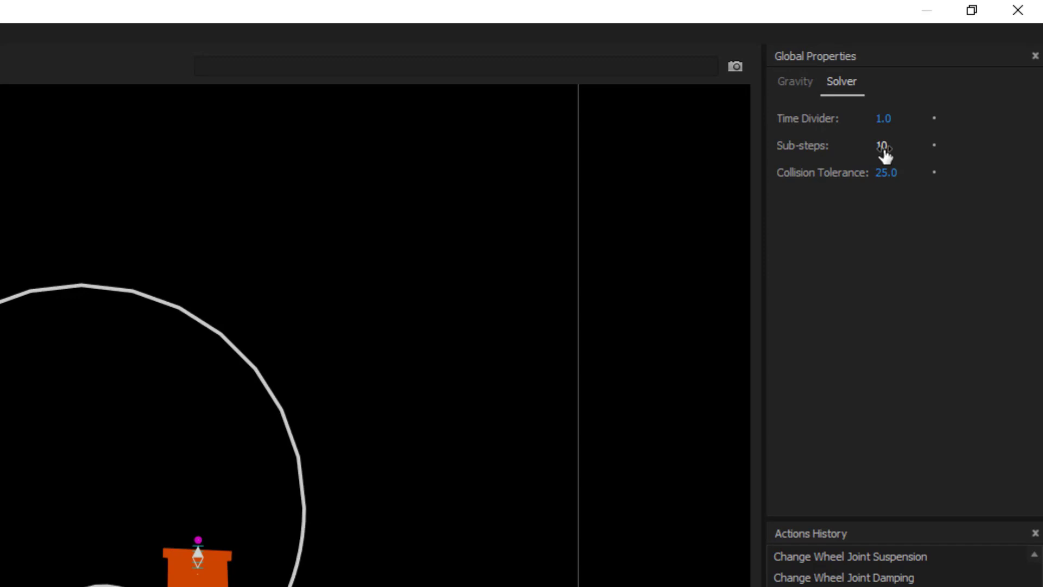
Set the solver sub-steps to 11, preview the simulation, and return to the first frame
{"action": "left_click", "coordinate": [883, 146]}
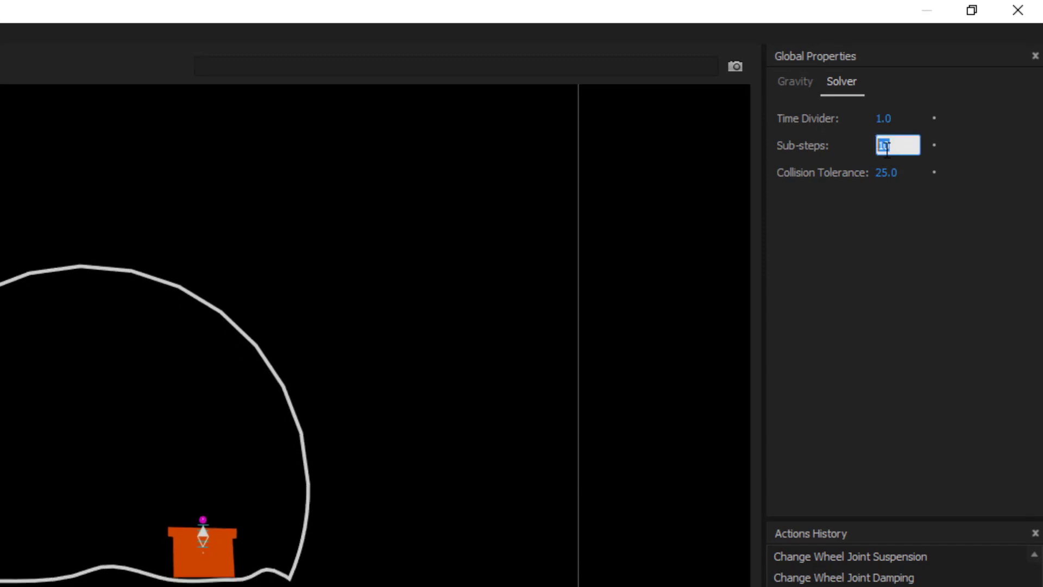
{"action": "type", "text": "11"}
{"action": "key", "text": "Return"}
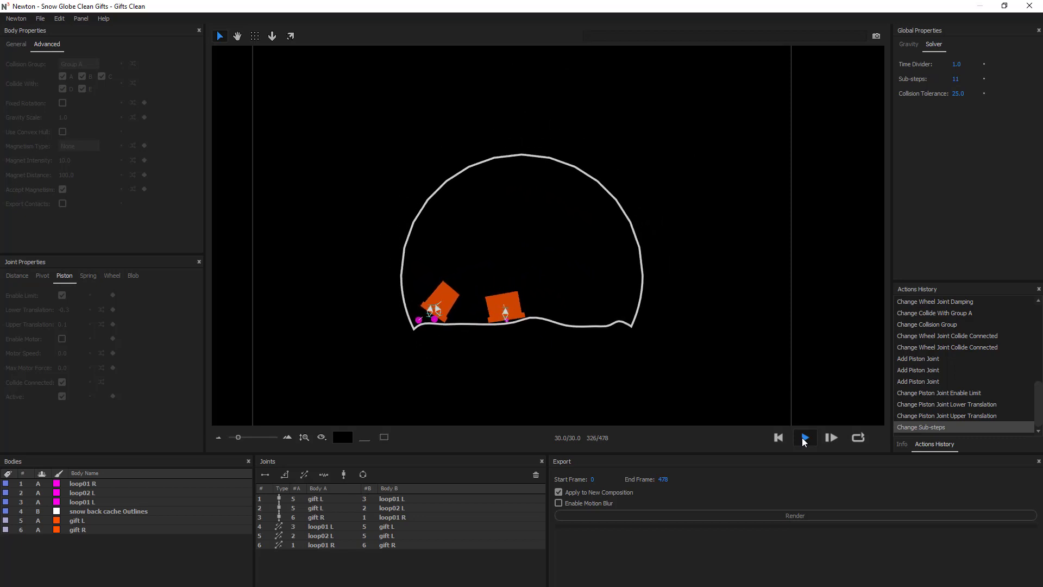
{"action": "left_click", "coordinate": [777, 436]}
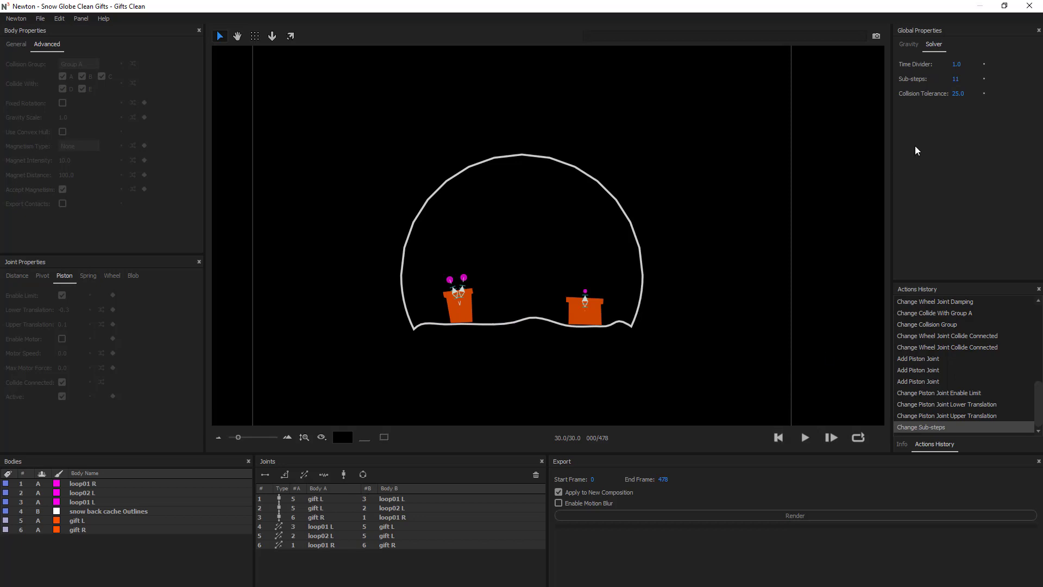
Set the solver sub-steps to 12, preview the simulation, and return to the first frame
{"action": "left_click", "coordinate": [956, 80]}
{"action": "type", "text": "12"}
{"action": "key", "text": "Return"}
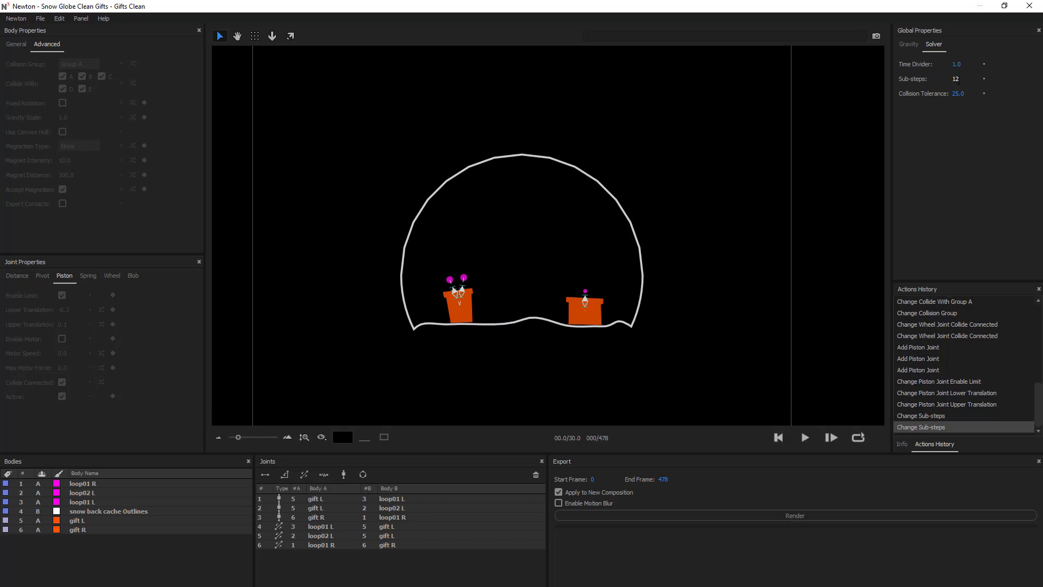
{"action": "left_click", "coordinate": [806, 437]}
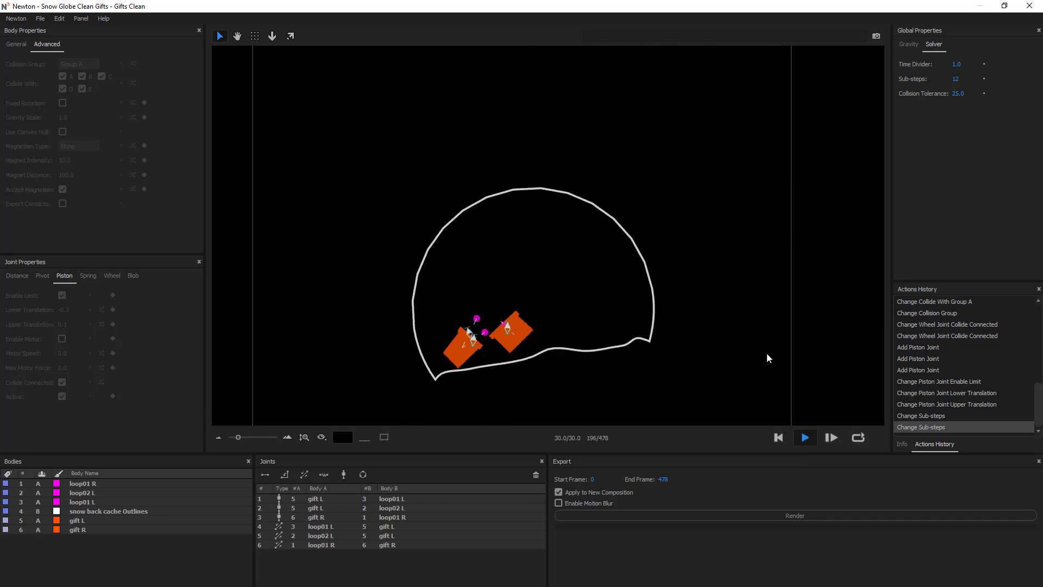
{"action": "left_click", "coordinate": [778, 438]}
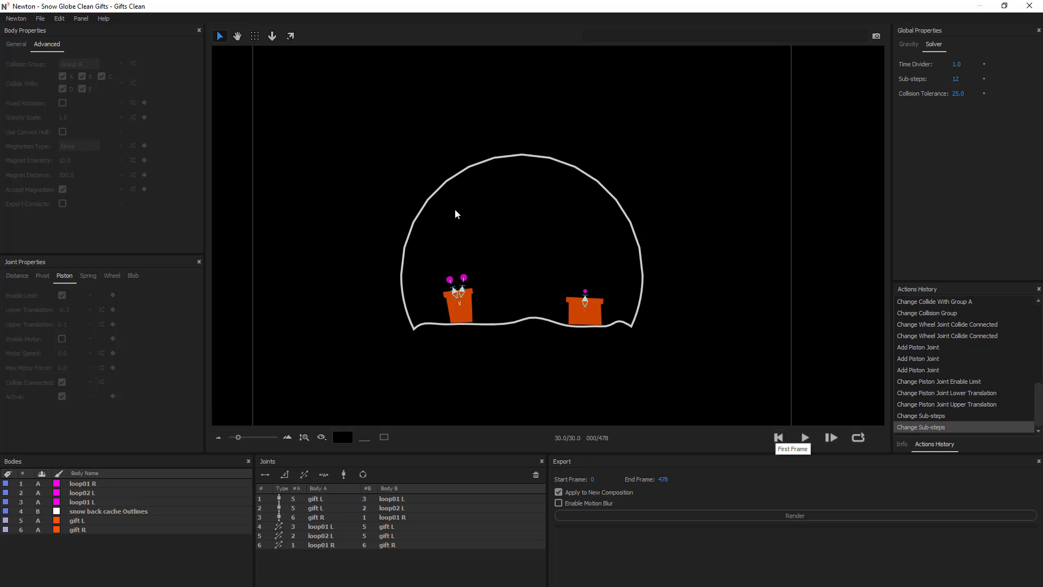
Turn off collision with group A for gift L and gift R, and play the simulation
{"action": "left_click", "coordinate": [448, 304]}
{"action": "left_click", "coordinate": [575, 315], "text": "shift"}
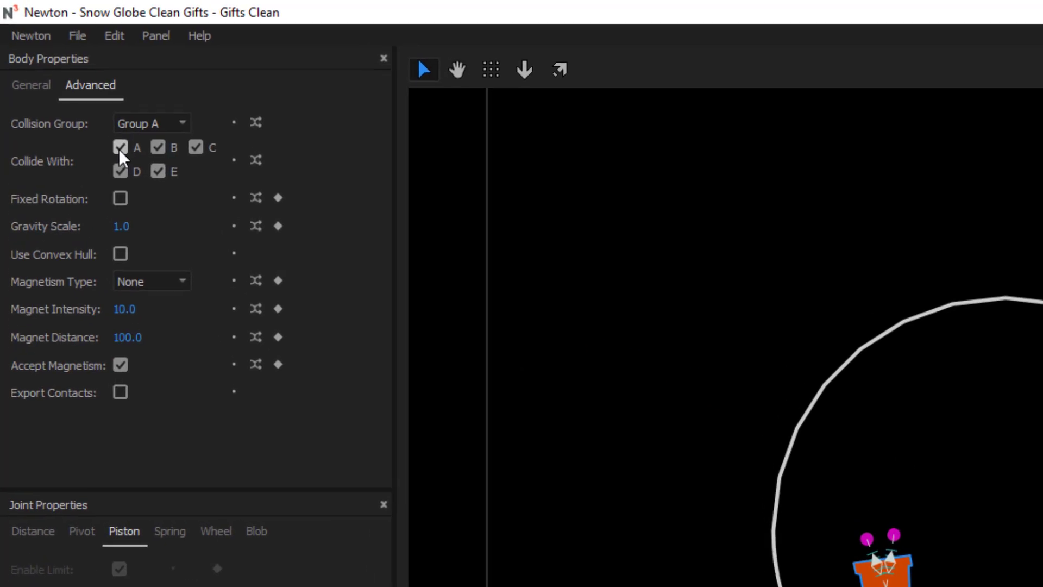
{"action": "left_click", "coordinate": [62, 76]}
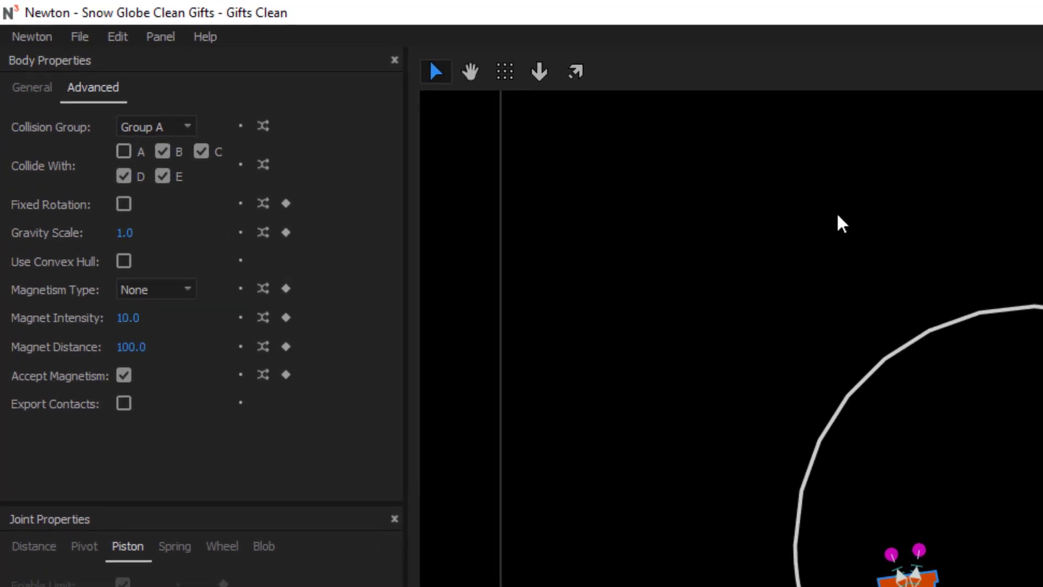
{"action": "left_click", "coordinate": [840, 223]}
{"action": "left_click", "coordinate": [805, 438]}
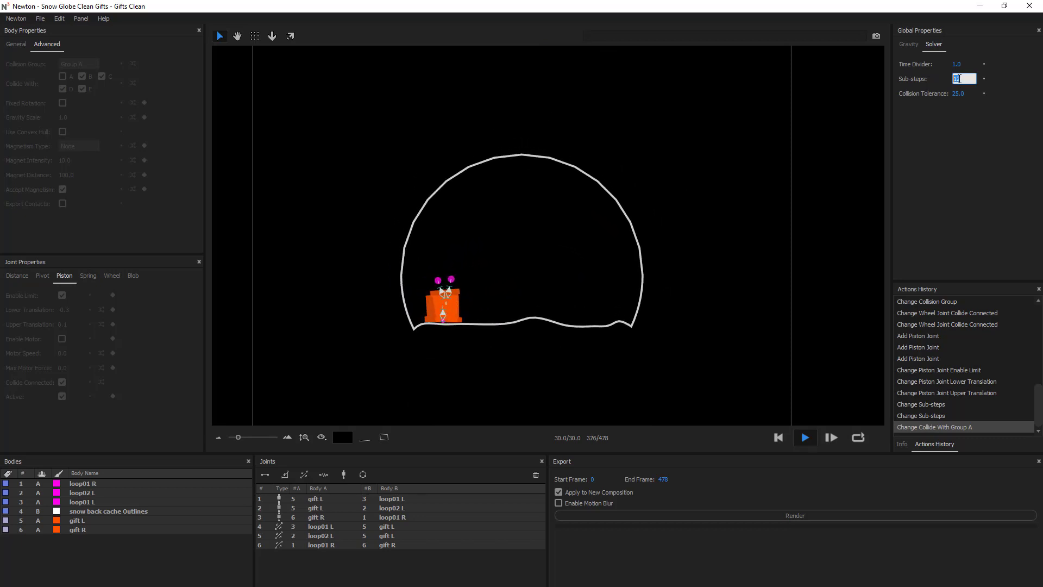
Try a solver sub-steps value of 9 and return the simulation to the first frame
{"action": "type", "text": "9"}
{"action": "key", "text": "Return"}
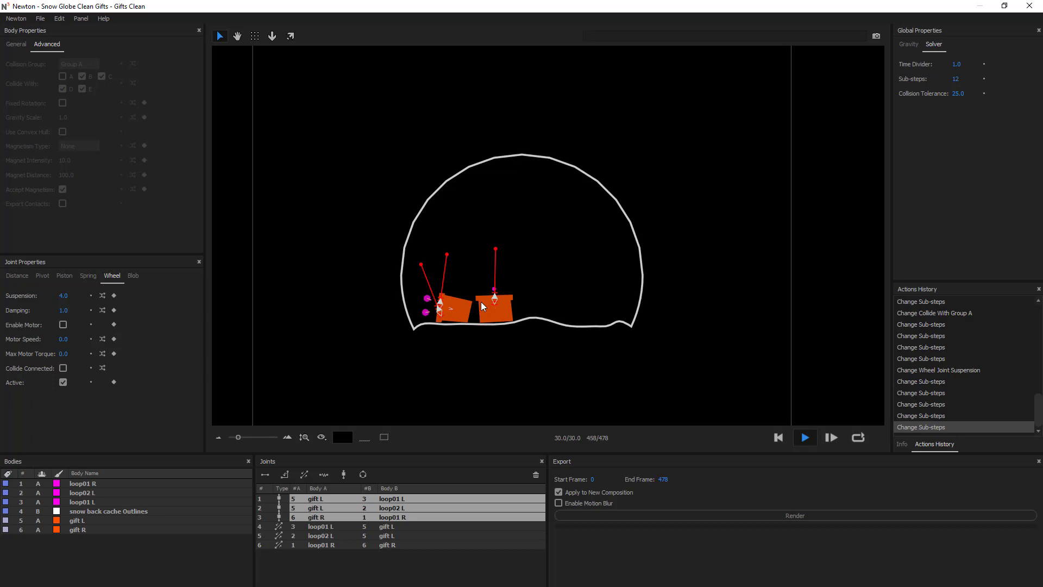
{"action": "left_click", "coordinate": [778, 437]}
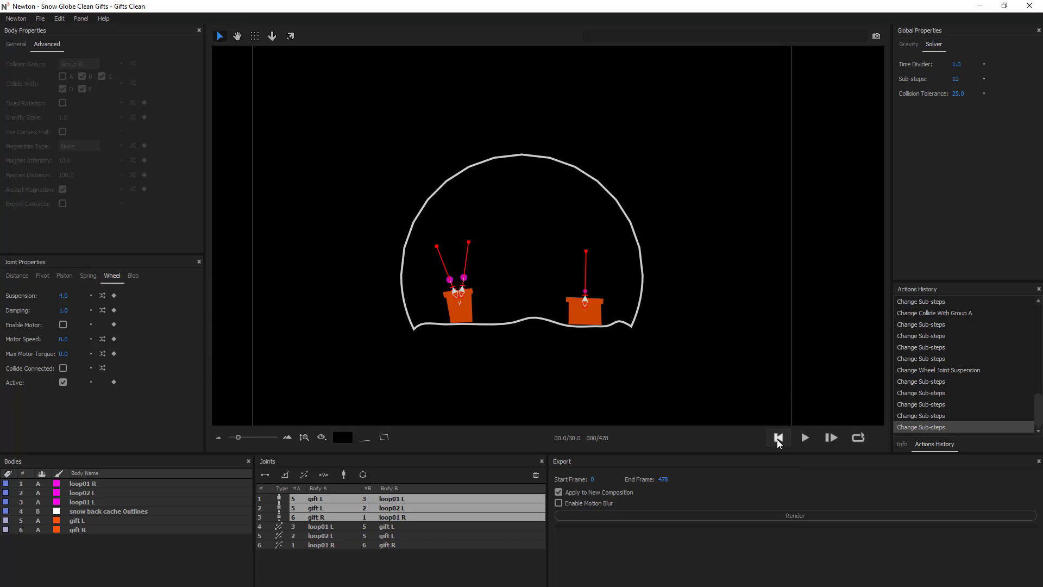
Render the simulation to a new composition in After Effects and rename that composition Gifts SIM
{"action": "left_click", "coordinate": [810, 516]}
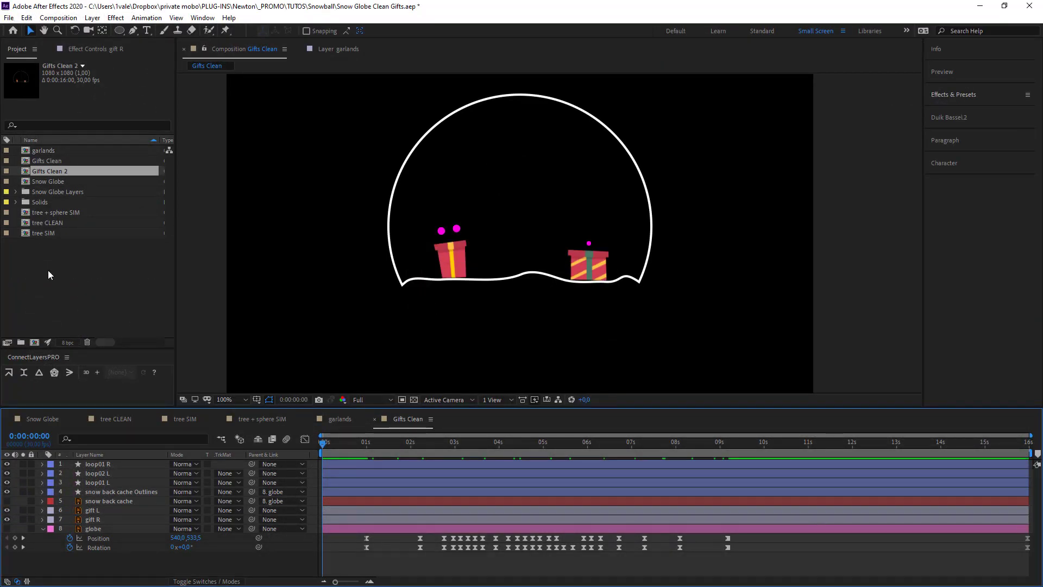
{"action": "left_click", "coordinate": [48, 277]}
{"action": "left_click", "coordinate": [69, 170]}
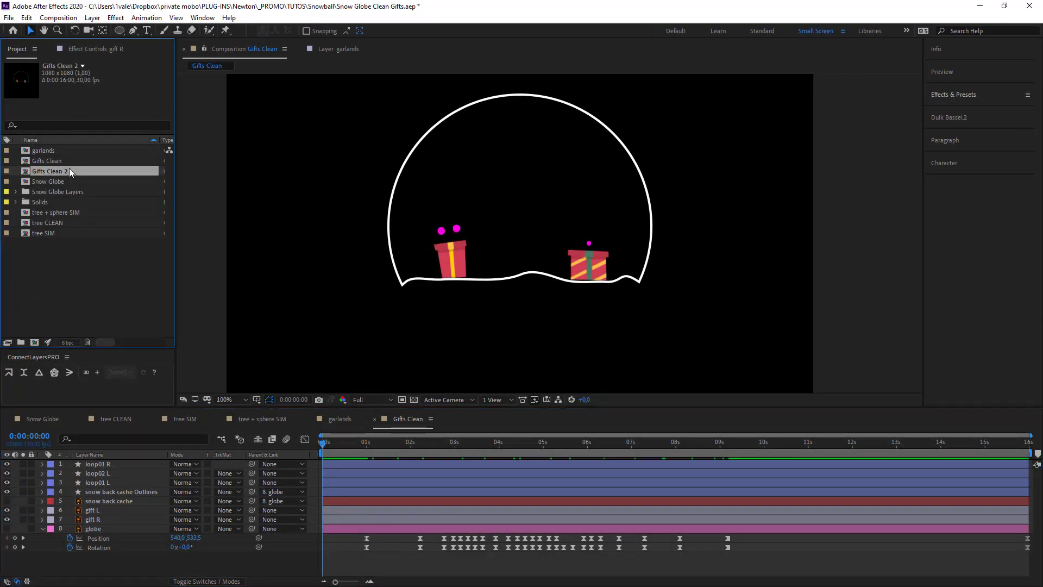
{"action": "key", "text": "Return"}
{"action": "key", "text": "BackSpace"}
{"action": "key", "text": "BackSpace"}
{"action": "key", "text": "BackSpace"}
{"action": "key", "text": "BackSpace"}
{"action": "key", "text": "BackSpace"}
{"action": "key", "text": "BackSpace"}
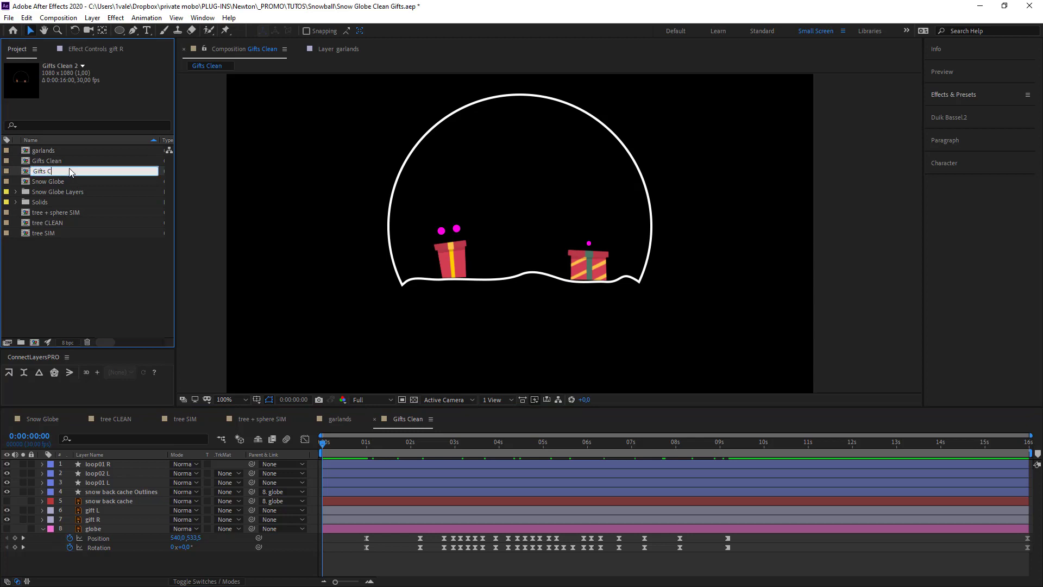
{"action": "type", "text": "SIM"}
{"action": "key", "text": "Return"}
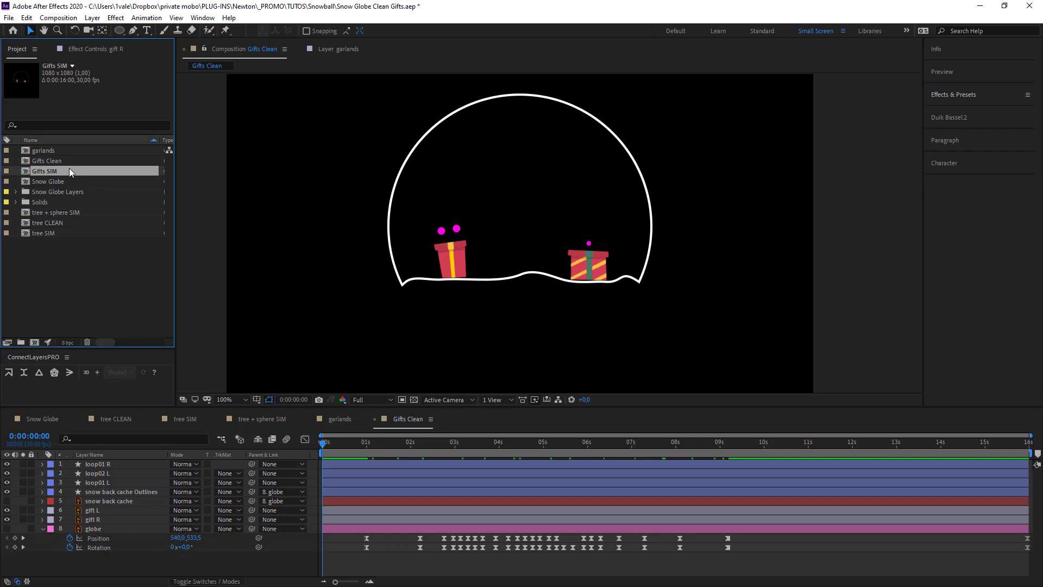
Open the Gifts SIM composition, preview the rendered gift motion, and stop playback
{"action": "double_click", "coordinate": [69, 170]}
{"action": "key", "text": "space"}
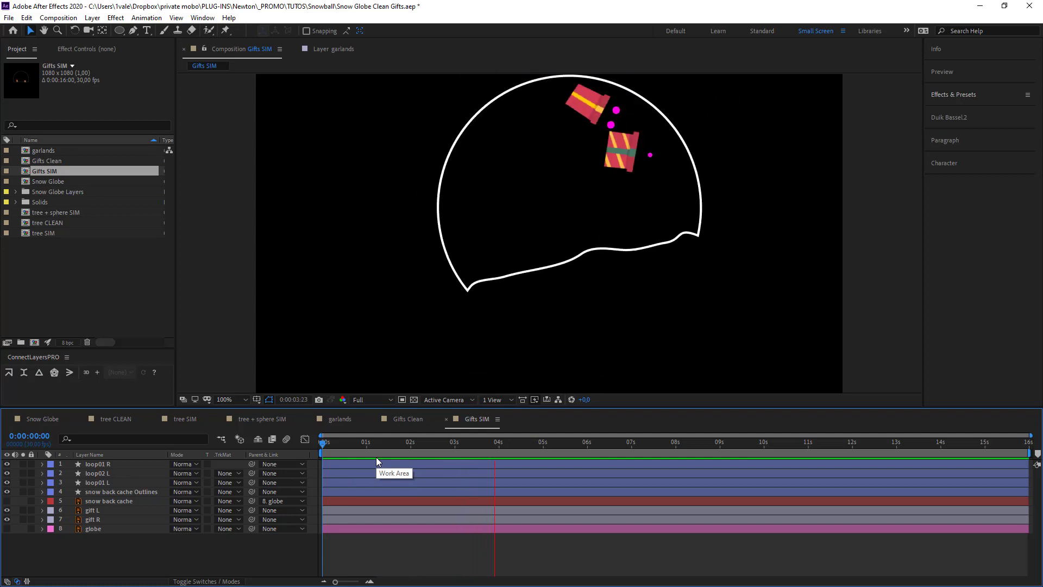
{"action": "scroll", "coordinate": [617, 201], "scroll_direction": "down", "scroll_amount": 2}
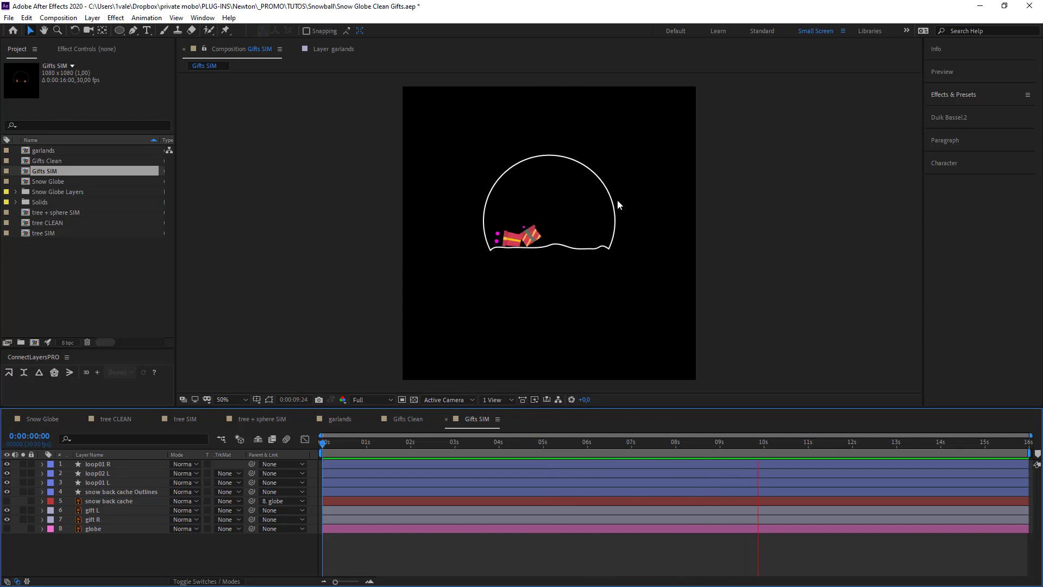
{"action": "key", "text": "space"}
{"action": "key", "text": "slash"}
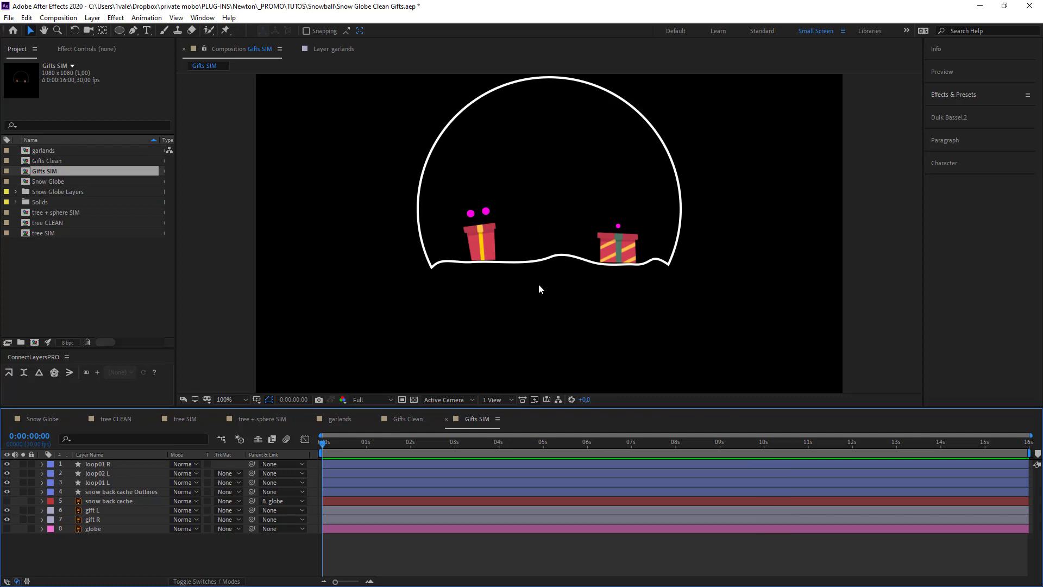
{"action": "left_click", "coordinate": [470, 213]}
{"action": "left_click", "coordinate": [380, 227]}
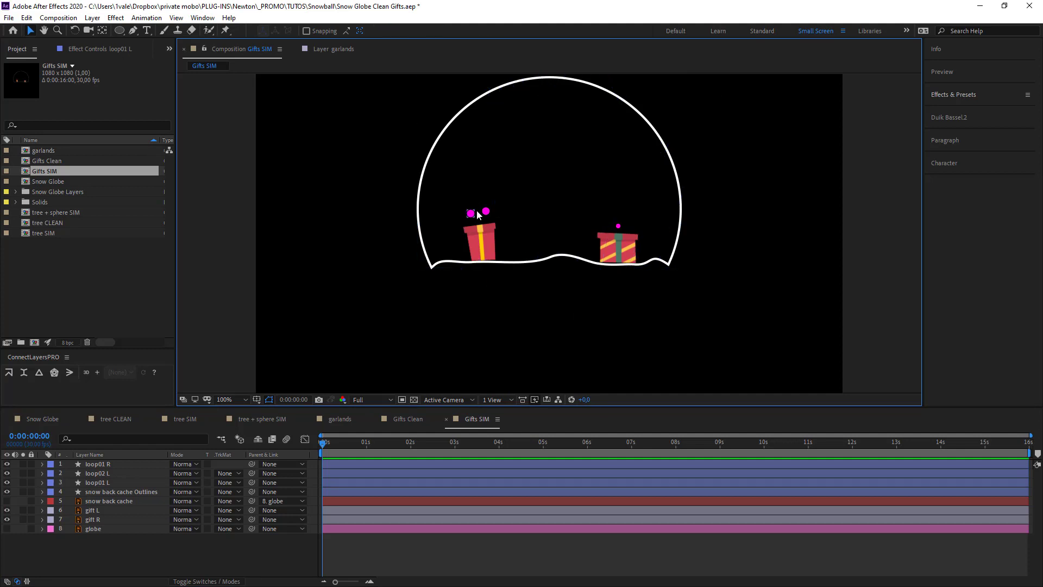
{"action": "left_click", "coordinate": [477, 244]}
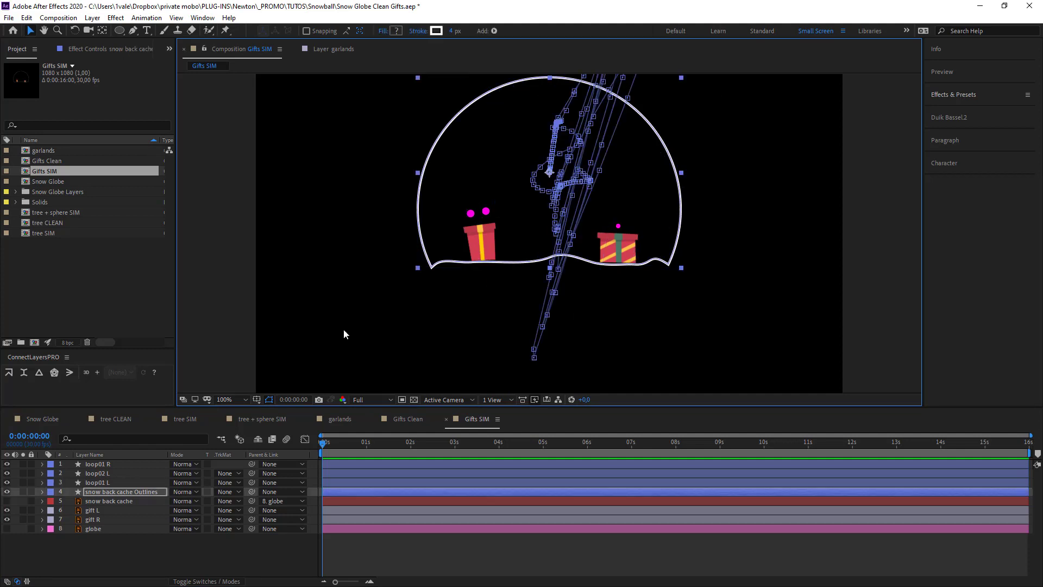
{"action": "left_click", "coordinate": [74, 558]}
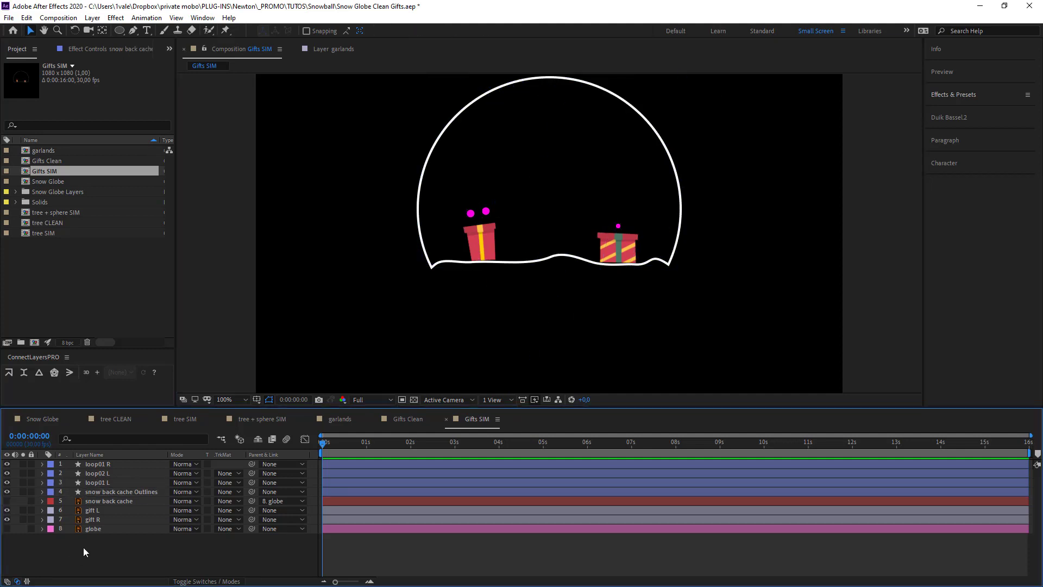
Duplicate the gift L and gift R layers in the Gifts SIM composition
{"action": "left_click", "coordinate": [99, 510]}
{"action": "left_click", "coordinate": [99, 517], "text": "shift"}
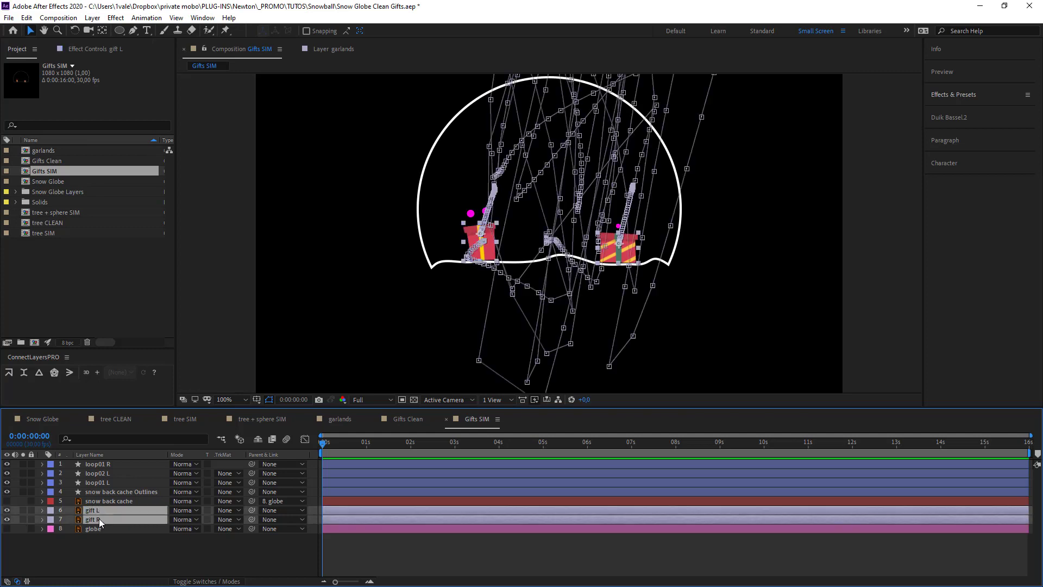
{"action": "key", "text": "ctrl+d"}
Rename the duplicate of the gift L layer to gift L KNOT
{"action": "left_click", "coordinate": [99, 511]}
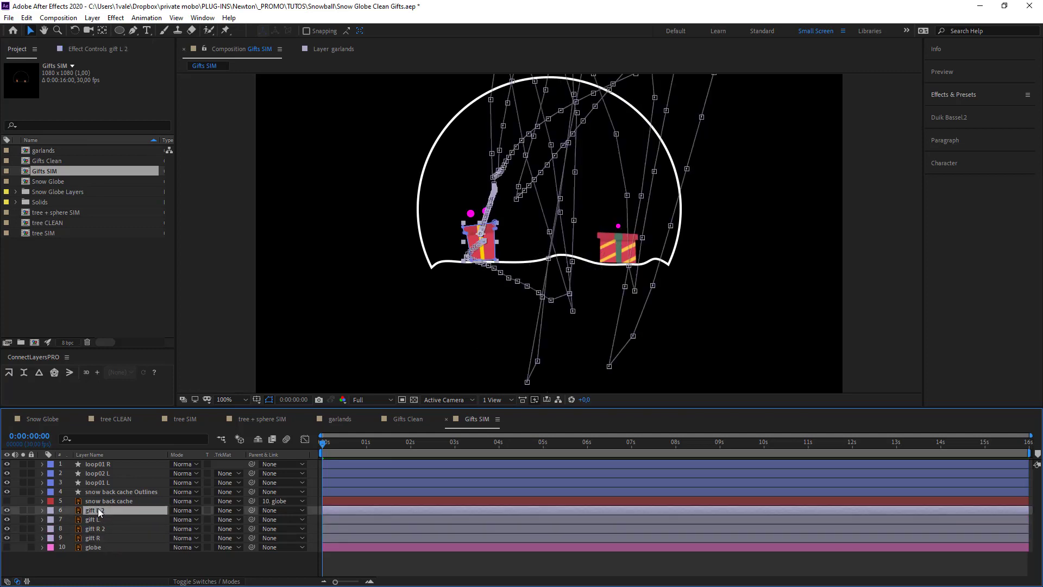
{"action": "key", "text": "Return"}
{"action": "key", "text": "End"}
{"action": "key", "text": "BackSpace"}
{"action": "key", "text": "BackSpace"}
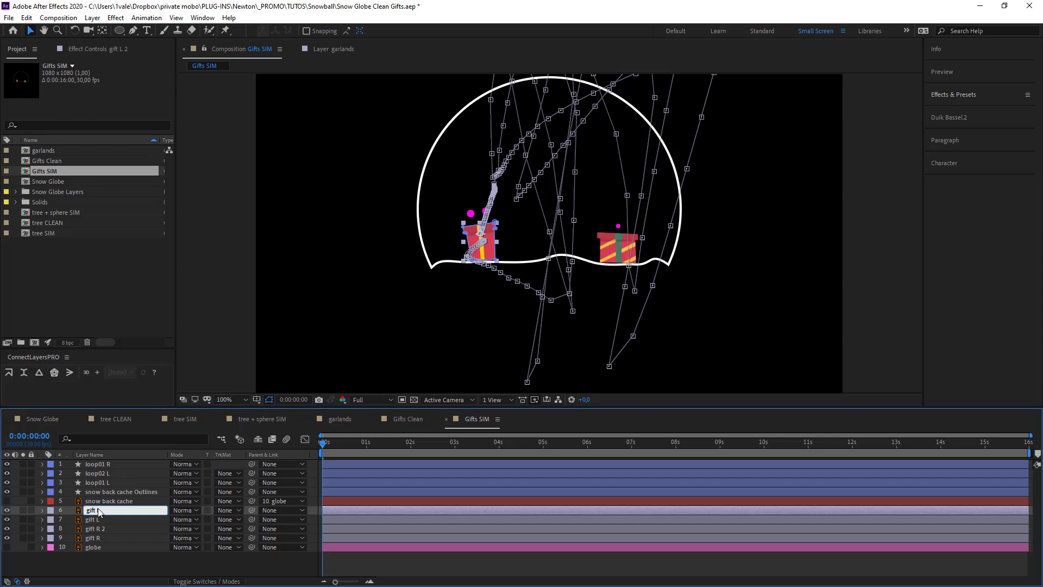
{"action": "type", "text": "KNOT"}
Rename the duplicate of the gift R layer to gift R KNOT
{"action": "left_click", "coordinate": [115, 527]}
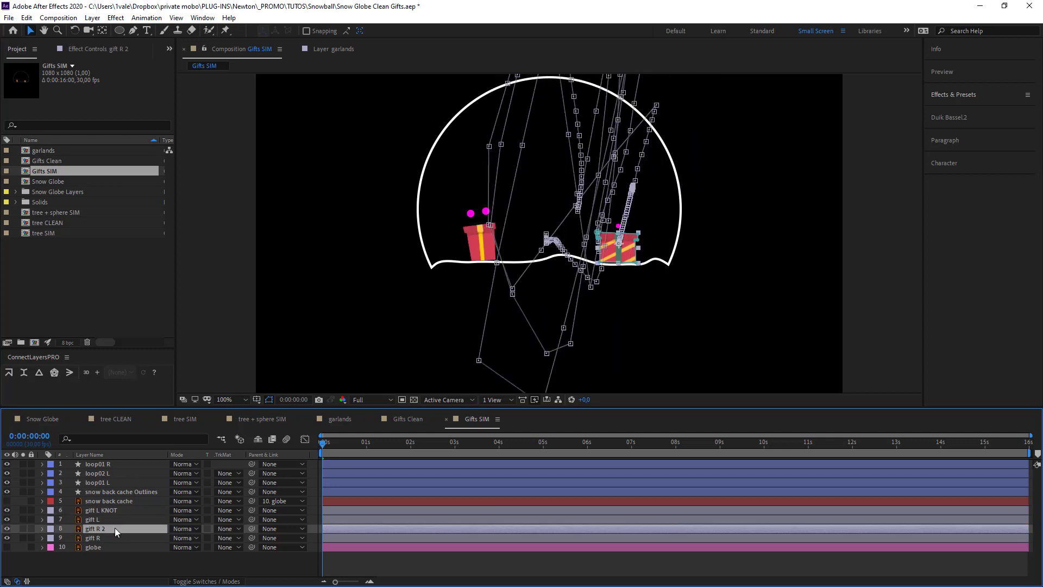
{"action": "key", "text": "Return"}
{"action": "key", "text": "End"}
{"action": "type", "text": "KNOT"}
{"action": "key", "text": "Return"}
Move the gift L KNOT layer beneath gift L and the gift R KNOT layer beneath gift R
{"action": "left_click", "coordinate": [122, 509]}
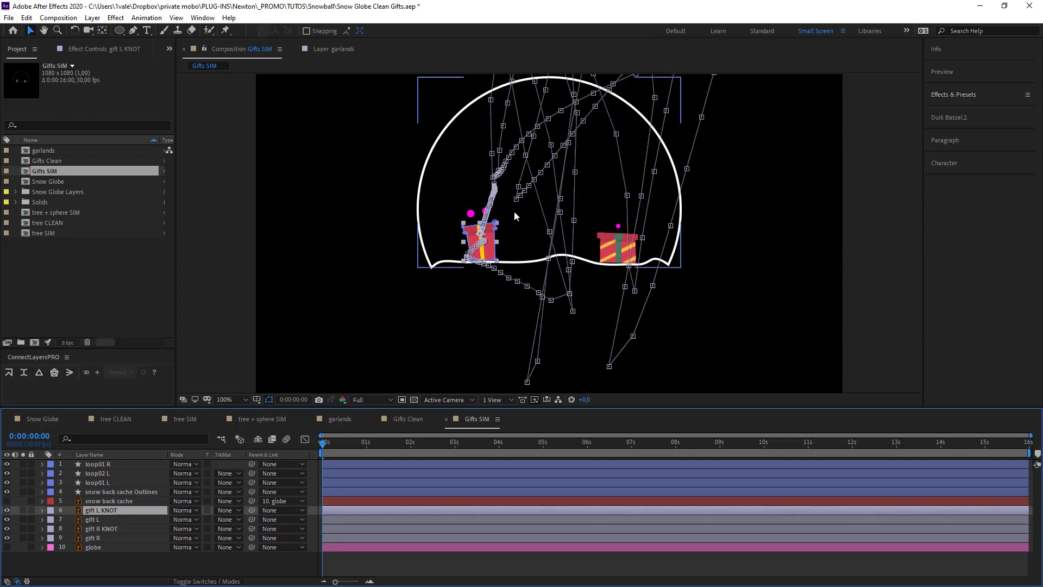
{"action": "scroll", "coordinate": [549, 233], "scroll_direction": "up", "scroll_amount": 3}
{"action": "left_click_drag", "start_coordinate": [366, 249], "coordinate": [621, 267]}
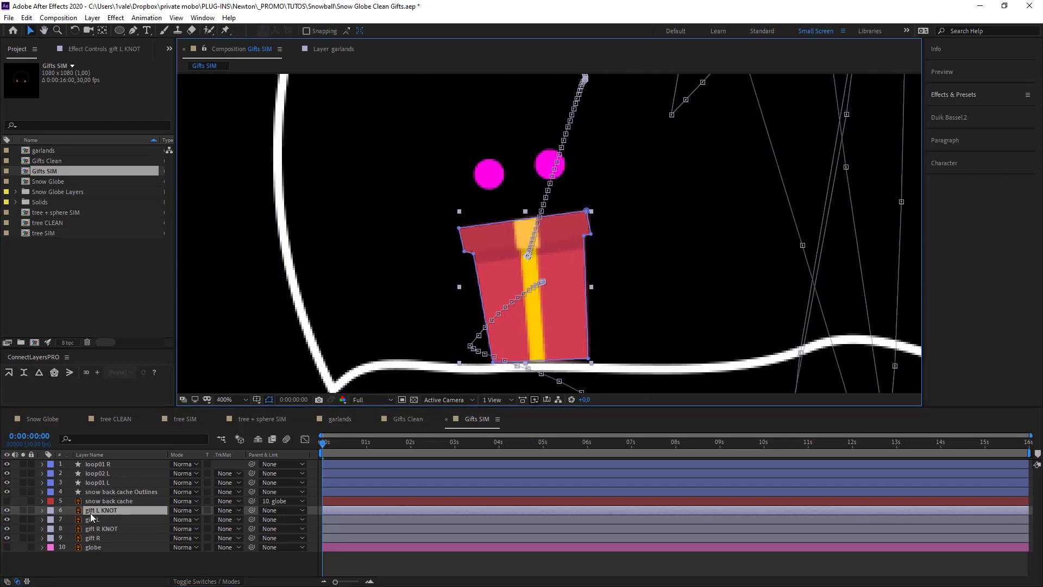
{"action": "left_click_drag", "start_coordinate": [43, 510], "coordinate": [114, 539]}
{"action": "left_click", "coordinate": [112, 519]}
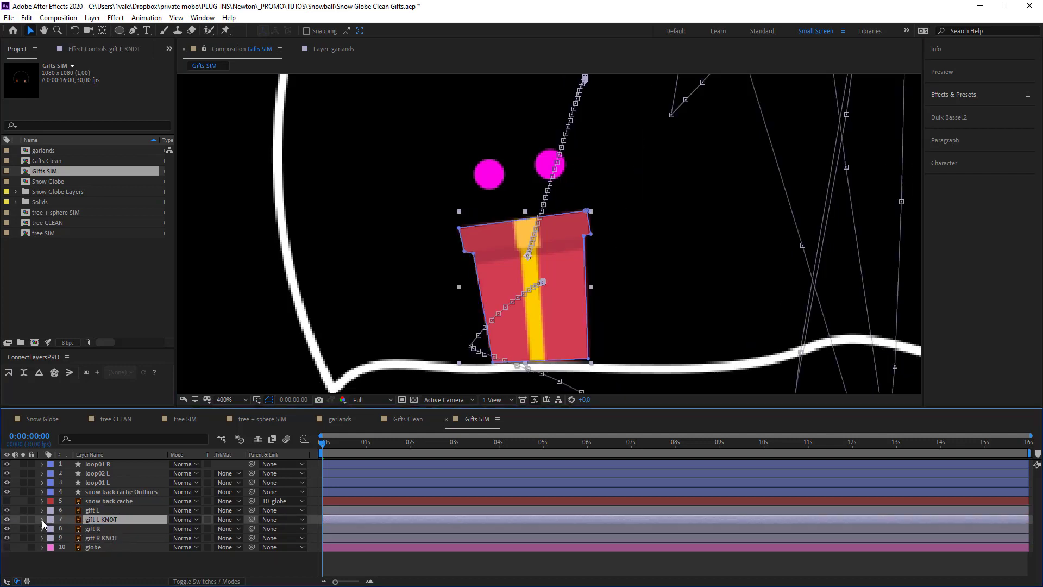
Invert Mask 1 on the gift L KNOT layer and solo that layer
{"action": "left_click", "coordinate": [42, 519]}
{"action": "left_click", "coordinate": [52, 529]}
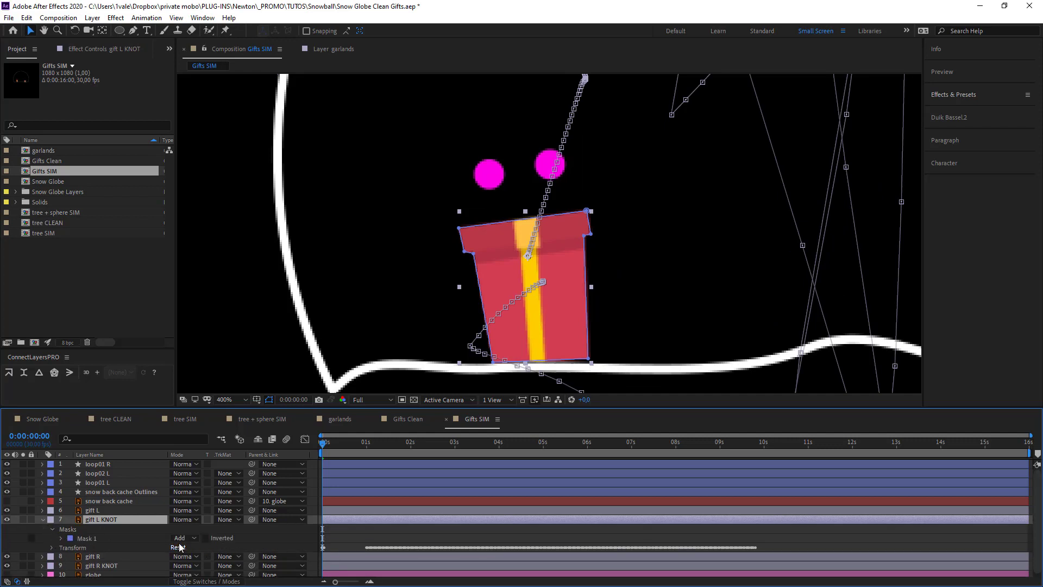
{"action": "left_click", "coordinate": [205, 538]}
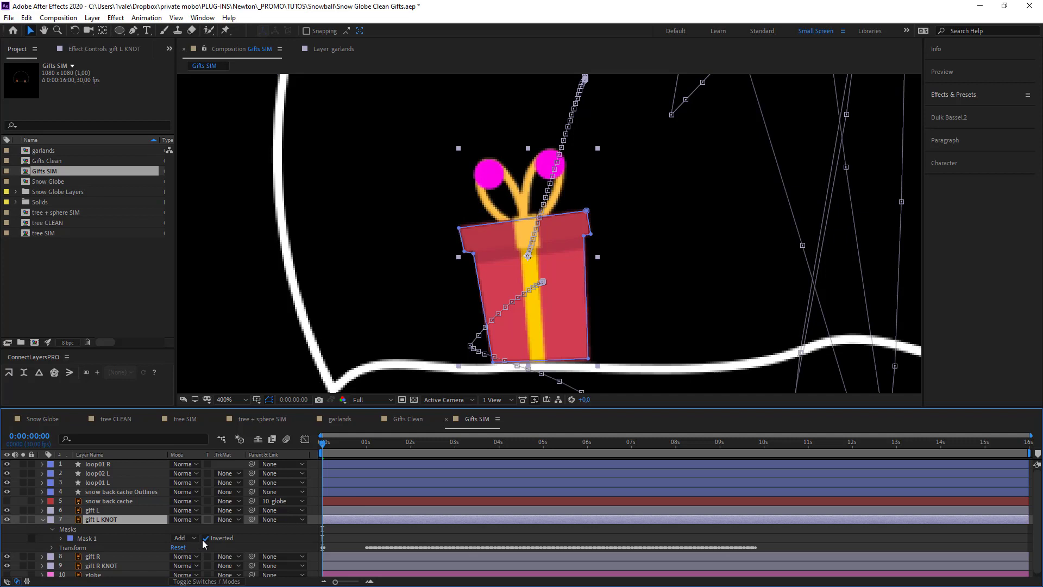
{"action": "left_click", "coordinate": [24, 518]}
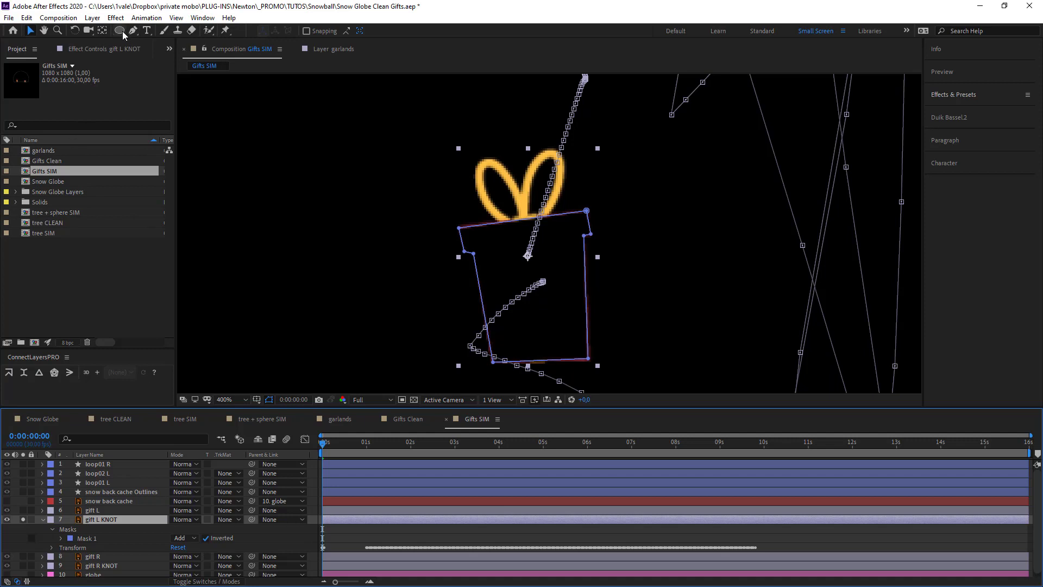
Draw a rectangular mask around the whole left gift on gift L KNOT and place it above Mask 1
{"action": "left_click_drag", "start_coordinate": [123, 31], "coordinate": [123, 34]}
{"action": "left_click", "coordinate": [150, 28]}
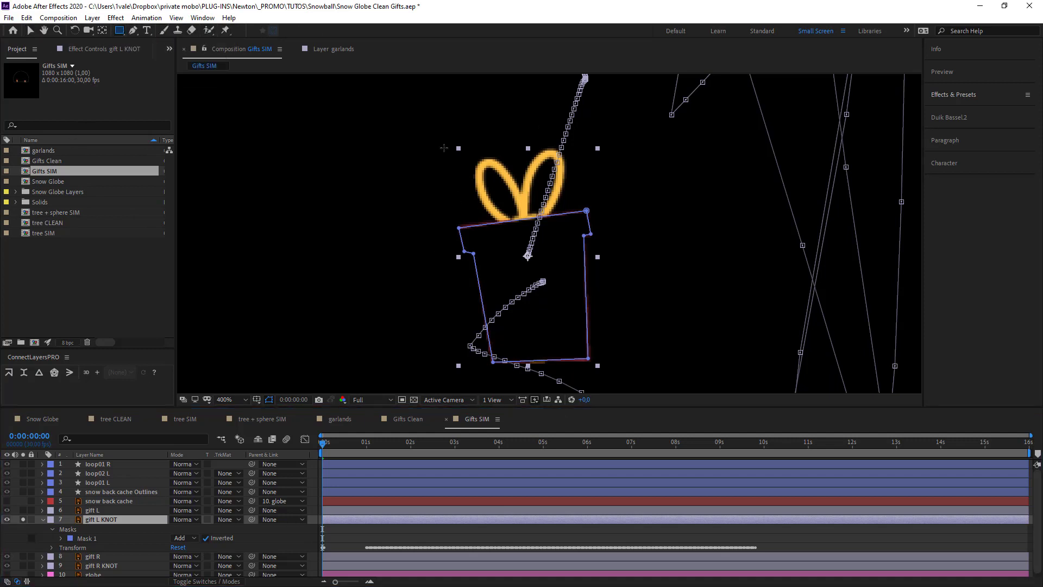
{"action": "left_click_drag", "start_coordinate": [435, 131], "coordinate": [612, 373]}
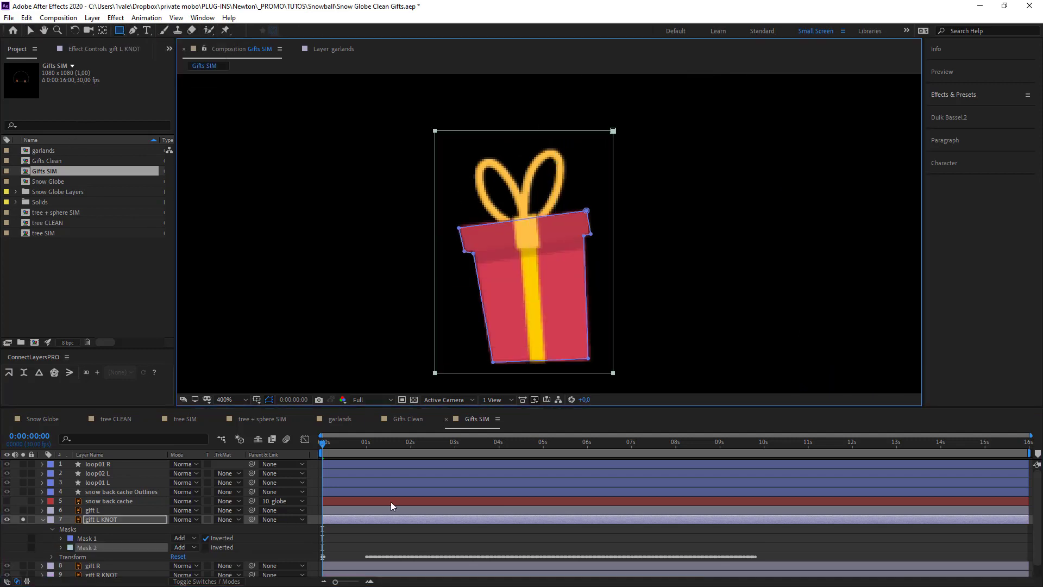
{"action": "left_click", "coordinate": [360, 533]}
{"action": "left_click_drag", "start_coordinate": [88, 545], "coordinate": [90, 536]}
{"action": "left_click", "coordinate": [399, 531]}
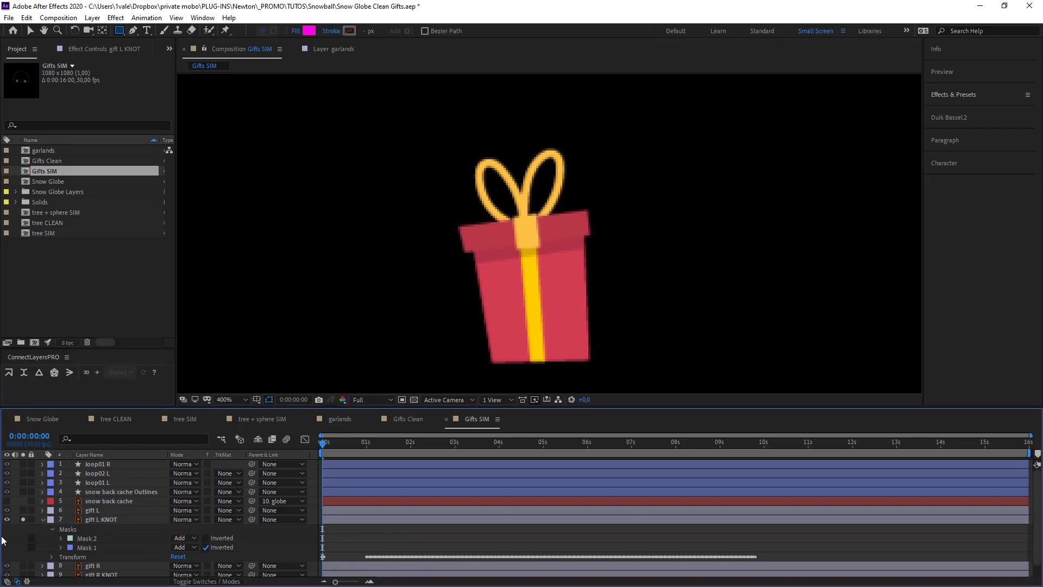
Turn off the inversion of Mask 1 on gift L KNOT and set its mode to Subtract
{"action": "left_click", "coordinate": [206, 551]}
{"action": "left_click", "coordinate": [180, 547]}
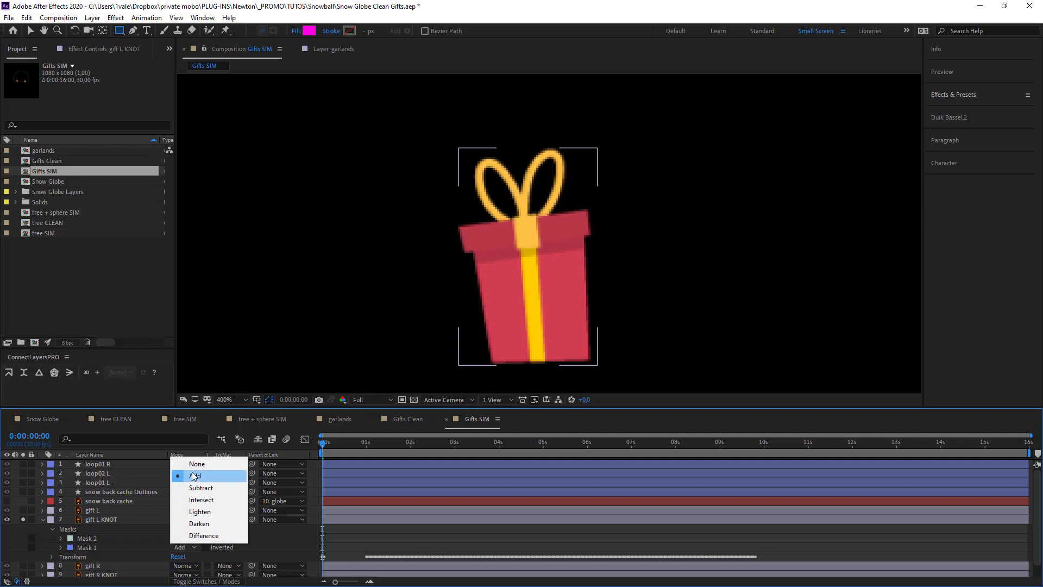
{"action": "left_click", "coordinate": [199, 488]}
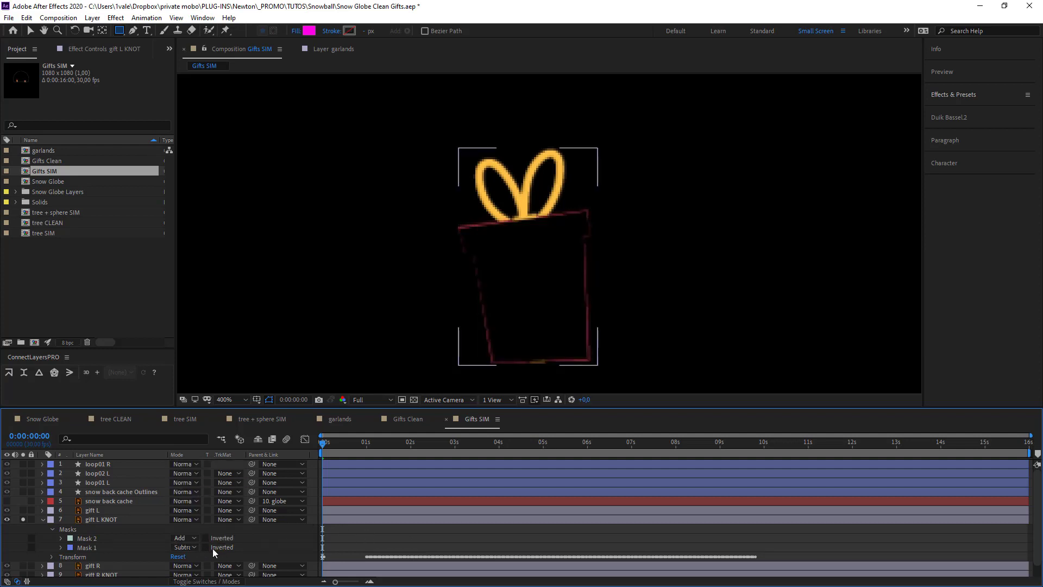
Set the mask expansion of Mask 1 to 0,7 pixels and collapse the gift L KNOT layer's properties
{"action": "left_click", "coordinate": [61, 547]}
{"action": "left_click_drag", "start_coordinate": [171, 573], "coordinate": [174, 573]}
{"action": "left_click", "coordinate": [161, 513]}
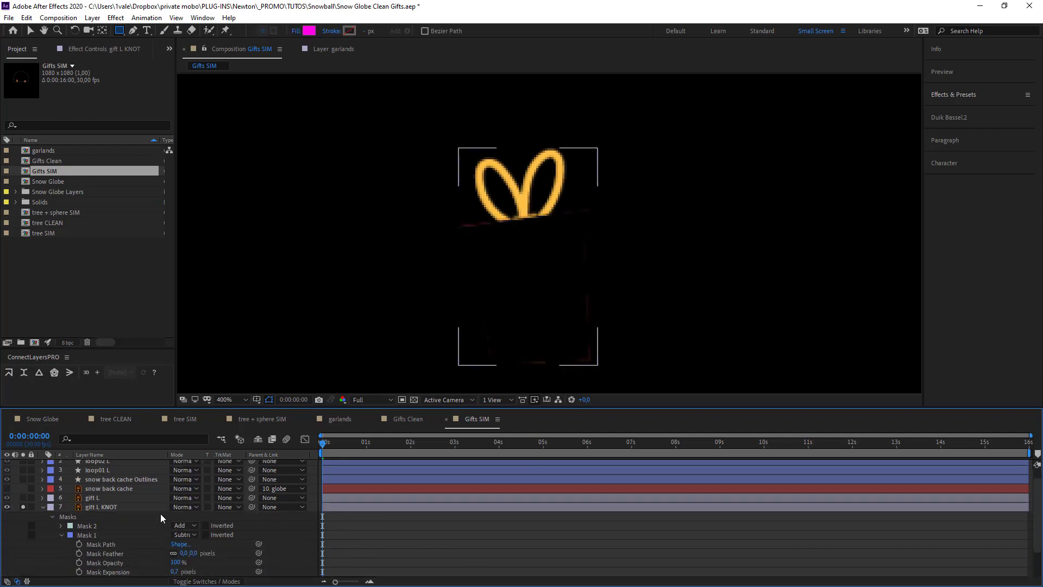
{"action": "left_click", "coordinate": [42, 507]}
Activate the Puppet Pin tool for the gift L KNOT bow and also solo the loop01 L and loop02 L layers
{"action": "left_click", "coordinate": [101, 519]}
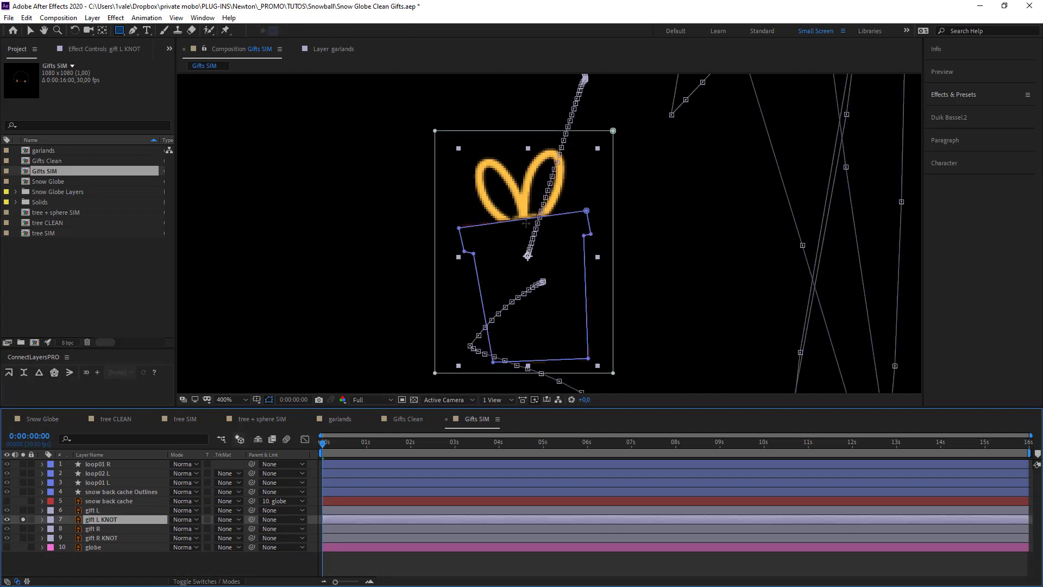
{"action": "scroll", "coordinate": [447, 217], "scroll_direction": "up", "scroll_amount": 1}
{"action": "key", "text": "ctrl+p"}
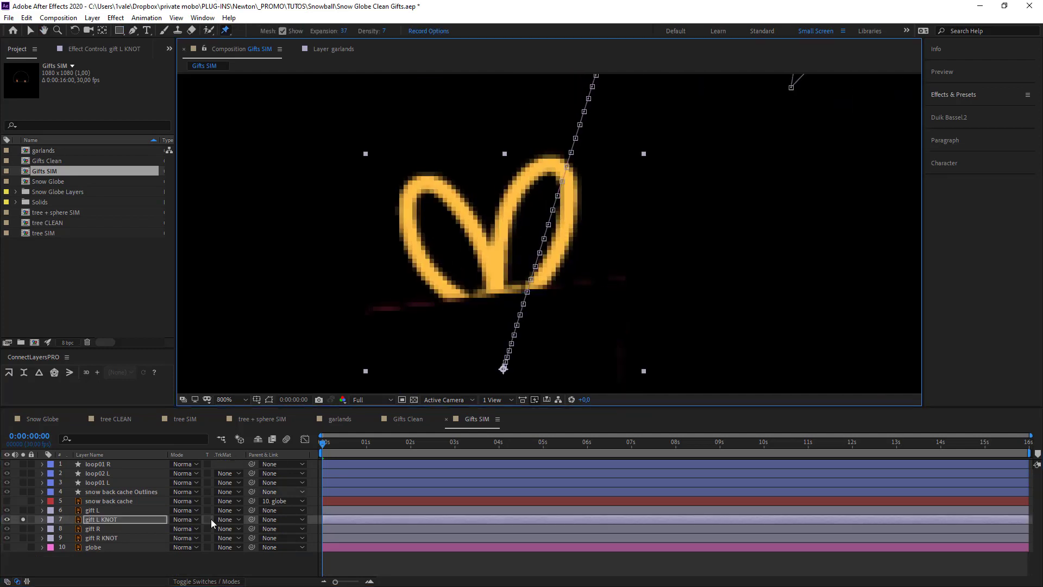
{"action": "left_click", "coordinate": [85, 552]}
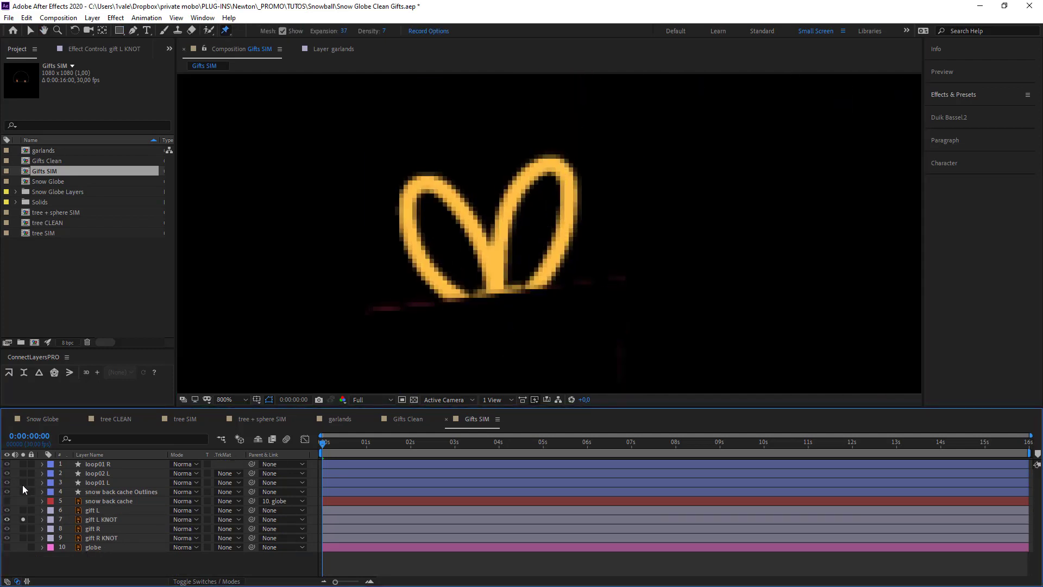
{"action": "left_click_drag", "start_coordinate": [23, 473], "coordinate": [23, 482]}
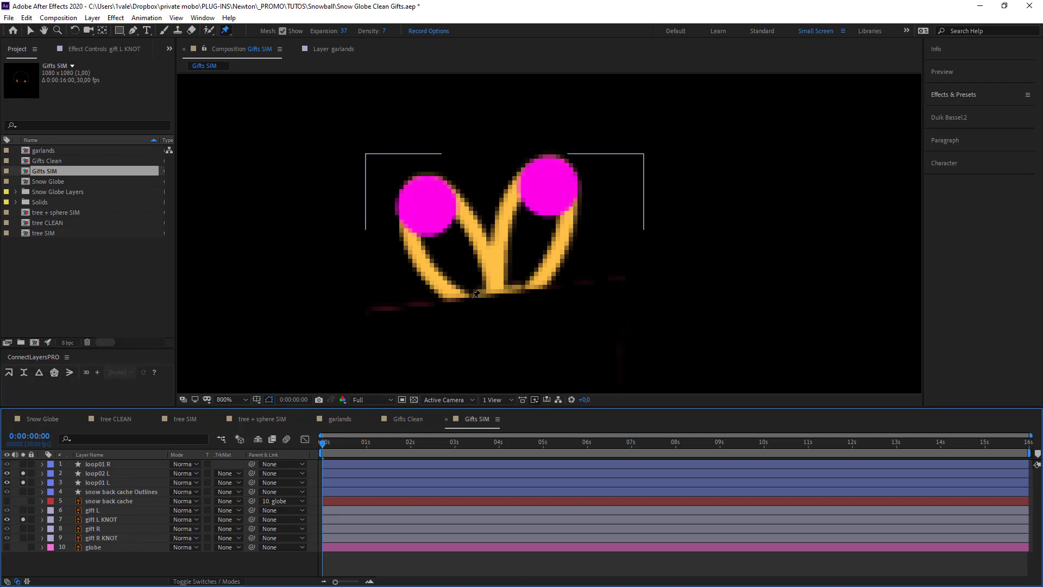
Add four puppet pins to gift L KNOT: one at each base end of the bow and one at the centre of each magenta circle
{"action": "left_click", "coordinate": [112, 519]}
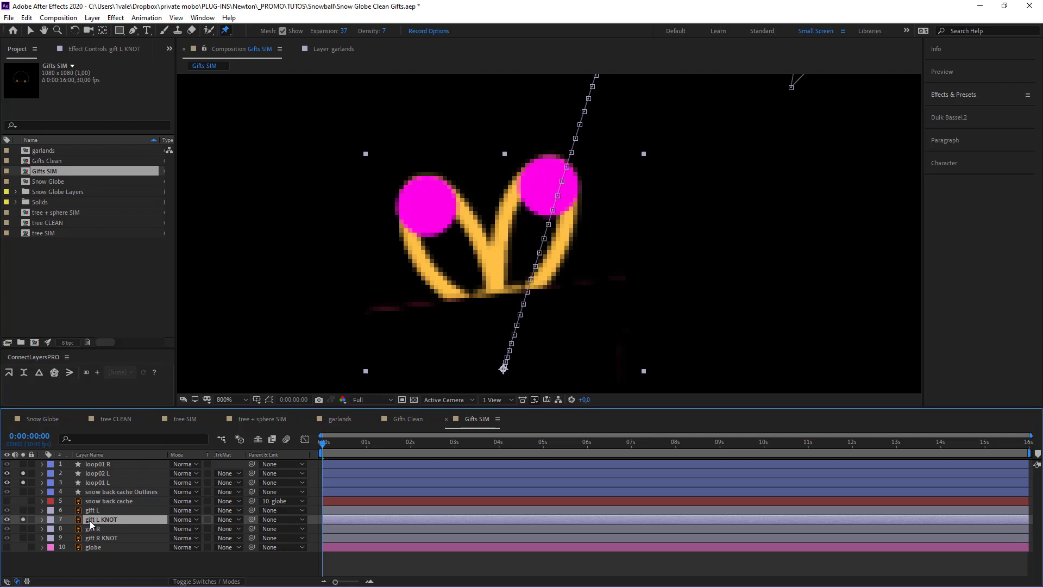
{"action": "left_click", "coordinate": [472, 297]}
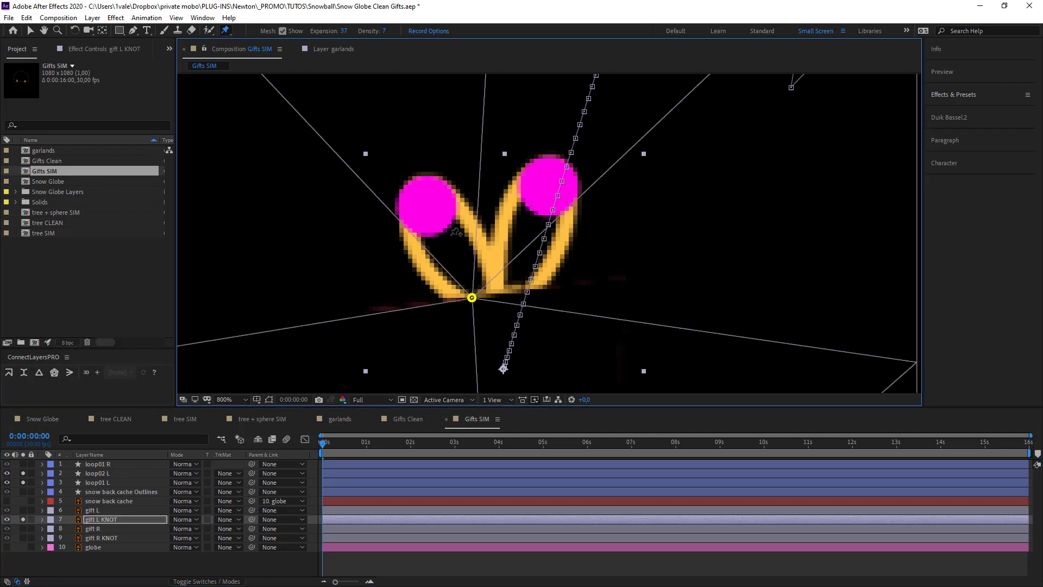
{"action": "left_click", "coordinate": [425, 206]}
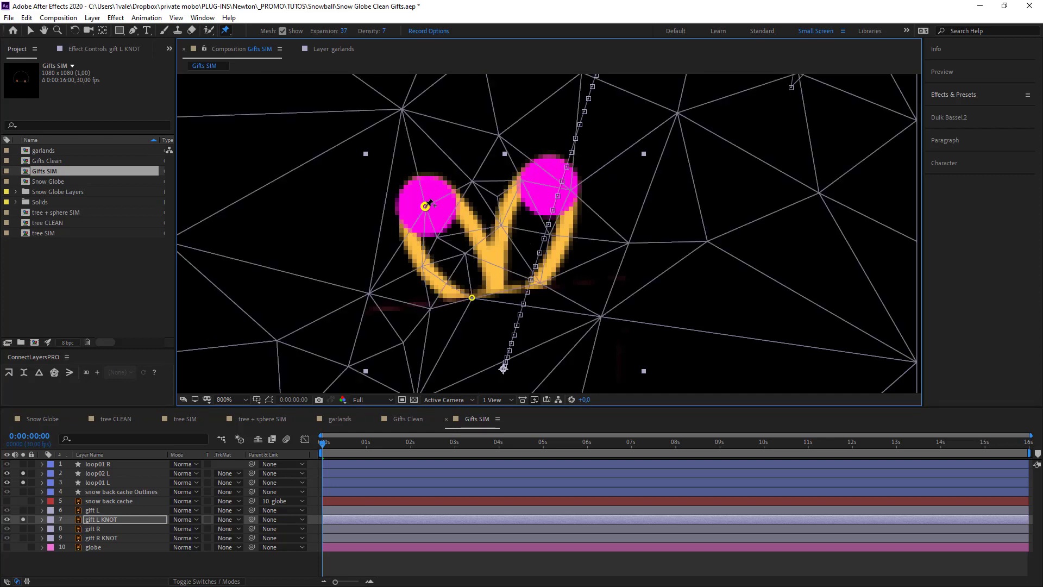
{"action": "left_click", "coordinate": [551, 186]}
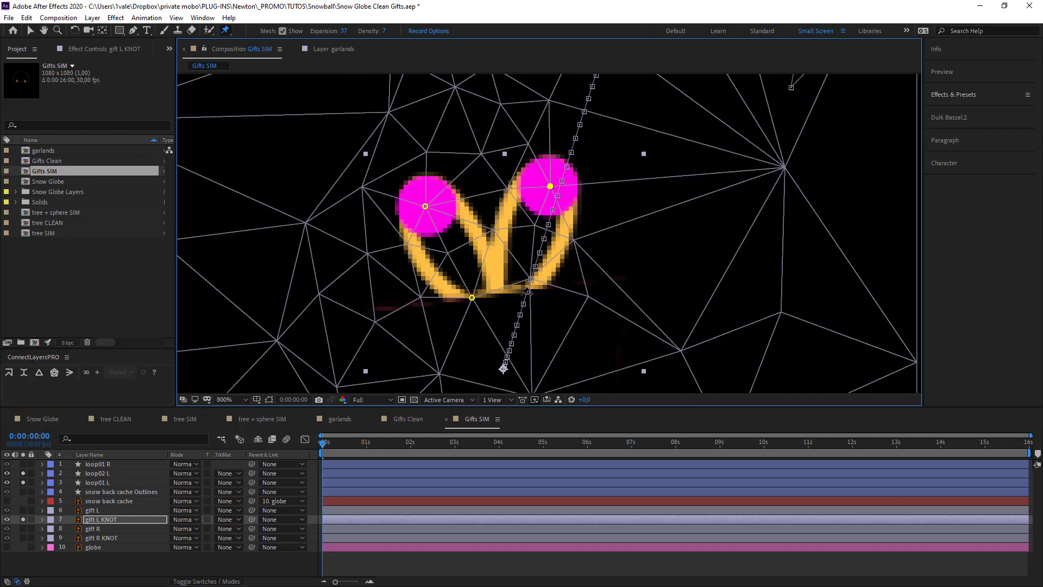
{"action": "left_click", "coordinate": [522, 293]}
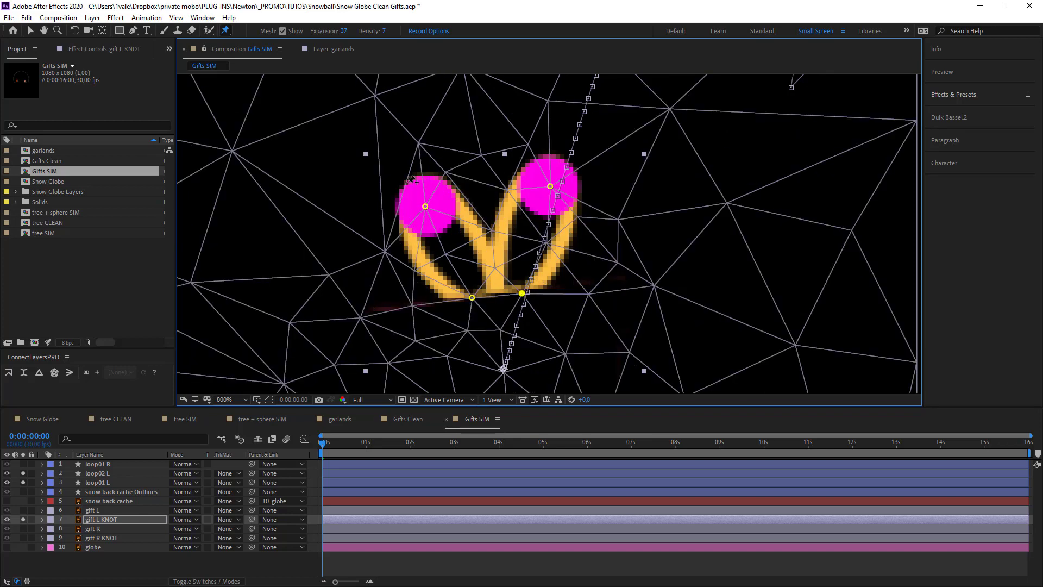
{"action": "left_click_drag", "start_coordinate": [425, 207], "coordinate": [404, 155]}
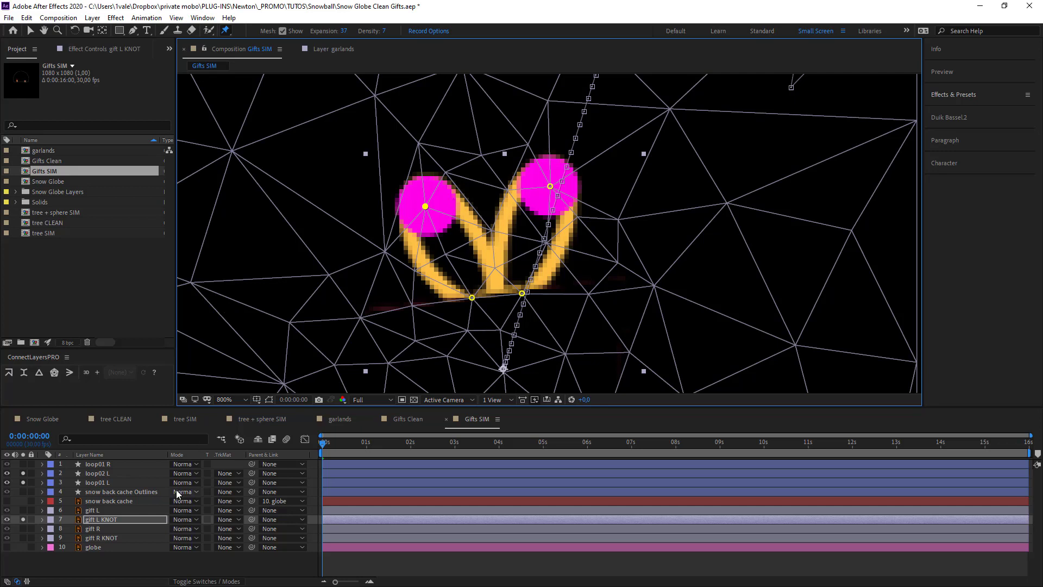
Expand the Puppet effect of gift L KNOT down to the Deform pins of Mesh 1
{"action": "left_click", "coordinate": [103, 517]}
{"action": "left_click", "coordinate": [43, 519]}
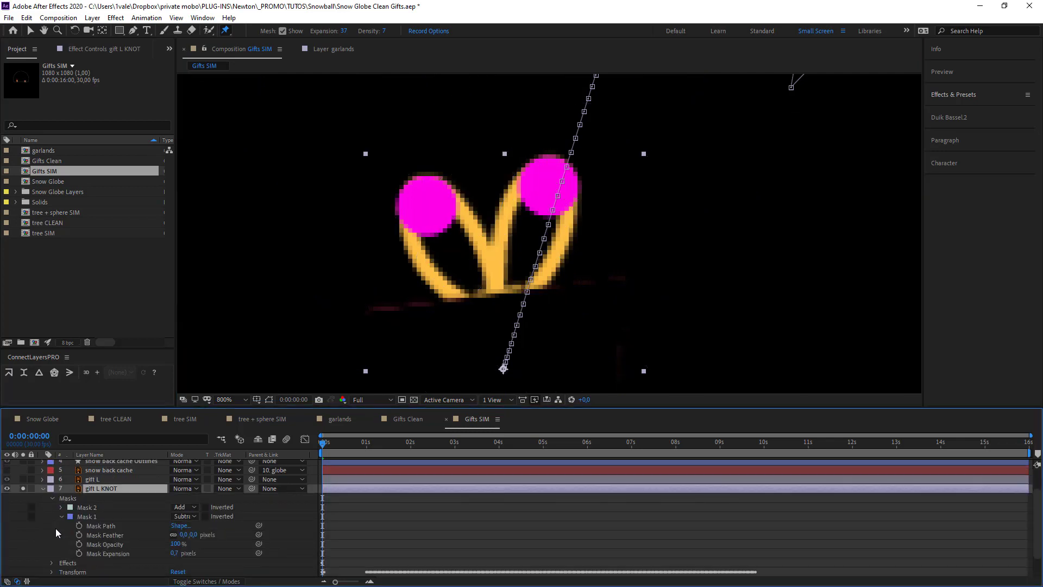
{"action": "left_click", "coordinate": [61, 516]}
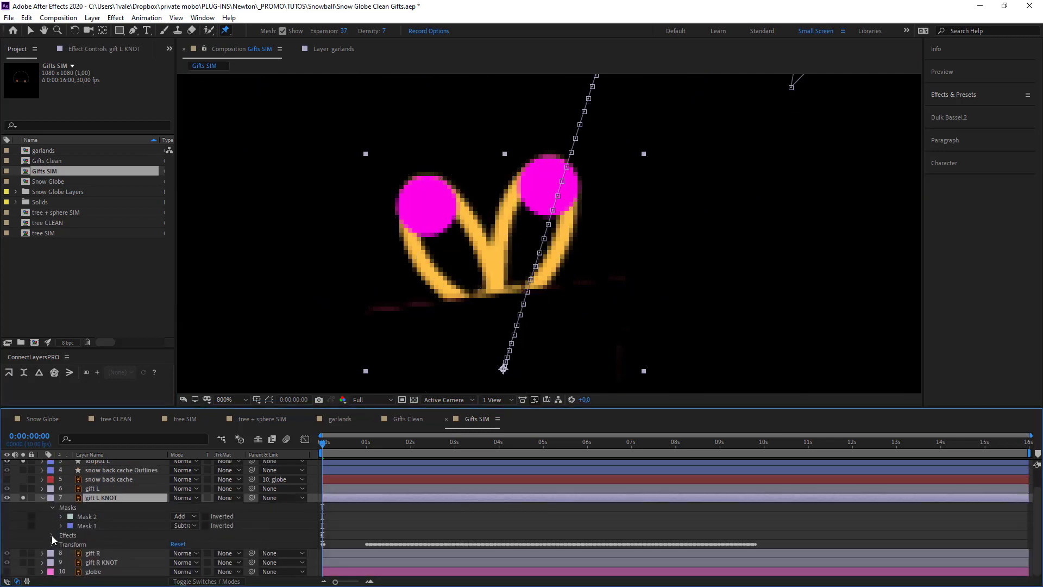
{"action": "left_click", "coordinate": [52, 535]}
{"action": "left_click", "coordinate": [60, 544]}
{"action": "scroll", "coordinate": [82, 548], "scroll_direction": "down", "scroll_amount": 3}
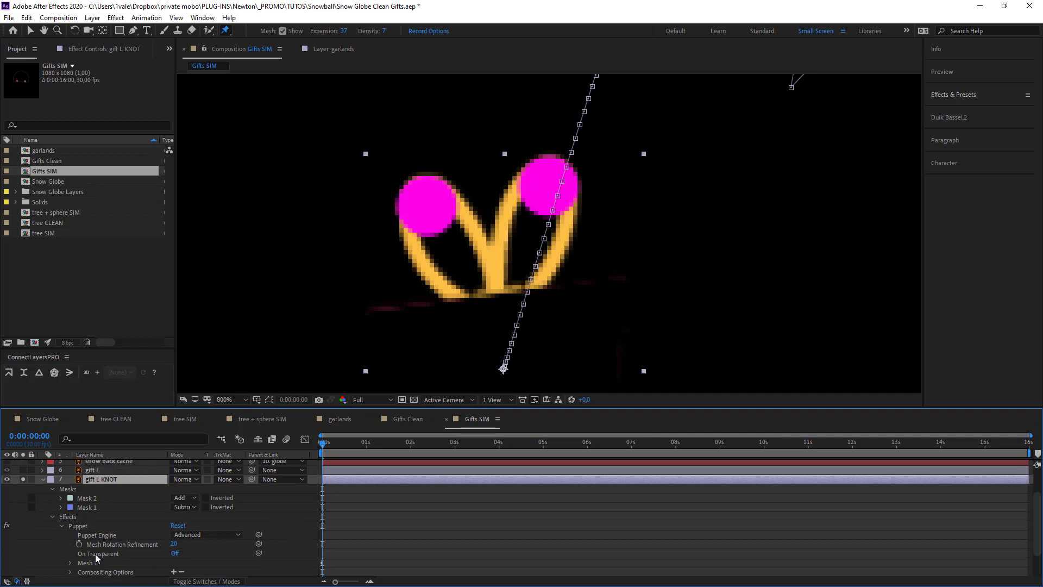
{"action": "left_click", "coordinate": [71, 526]}
{"action": "scroll", "coordinate": [109, 538], "scroll_direction": "down", "scroll_amount": 2}
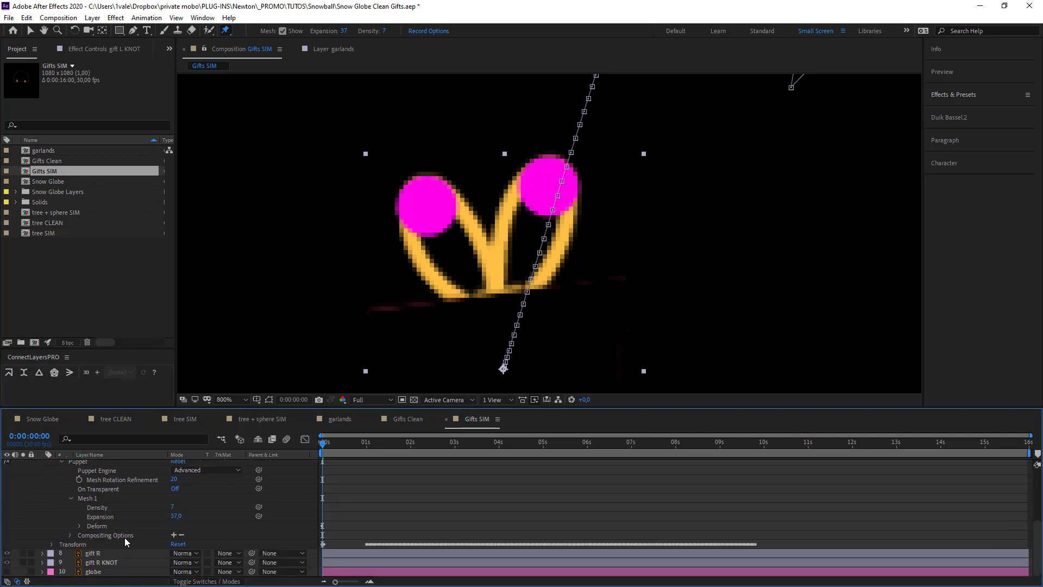
{"action": "left_click", "coordinate": [79, 526]}
{"action": "scroll", "coordinate": [155, 531], "scroll_direction": "down", "scroll_amount": 2}
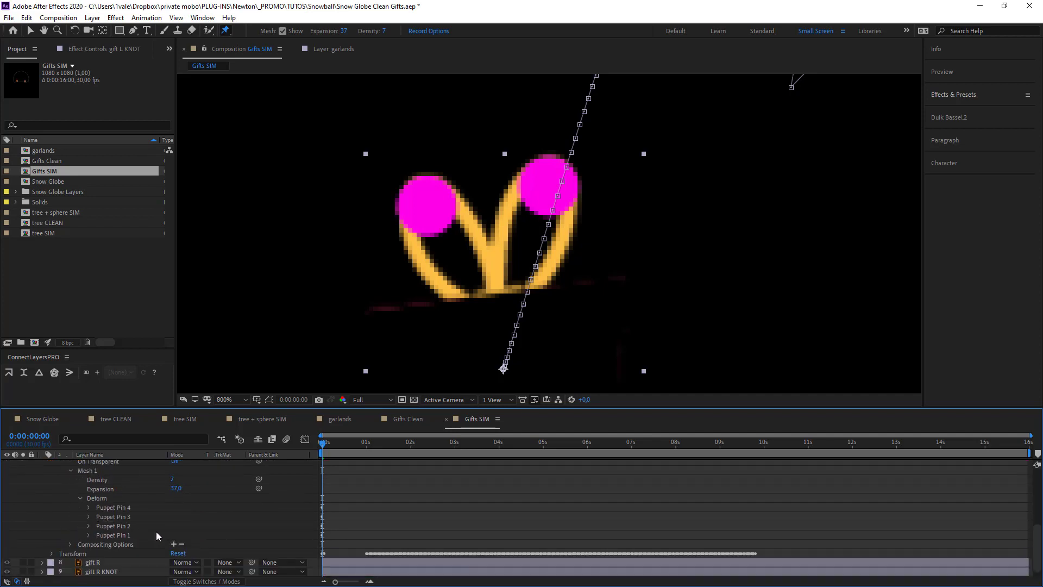
Select Puppet Pin 2 and Puppet Pin 3 to identify the pins on the two bow loops
{"action": "left_click", "coordinate": [125, 508]}
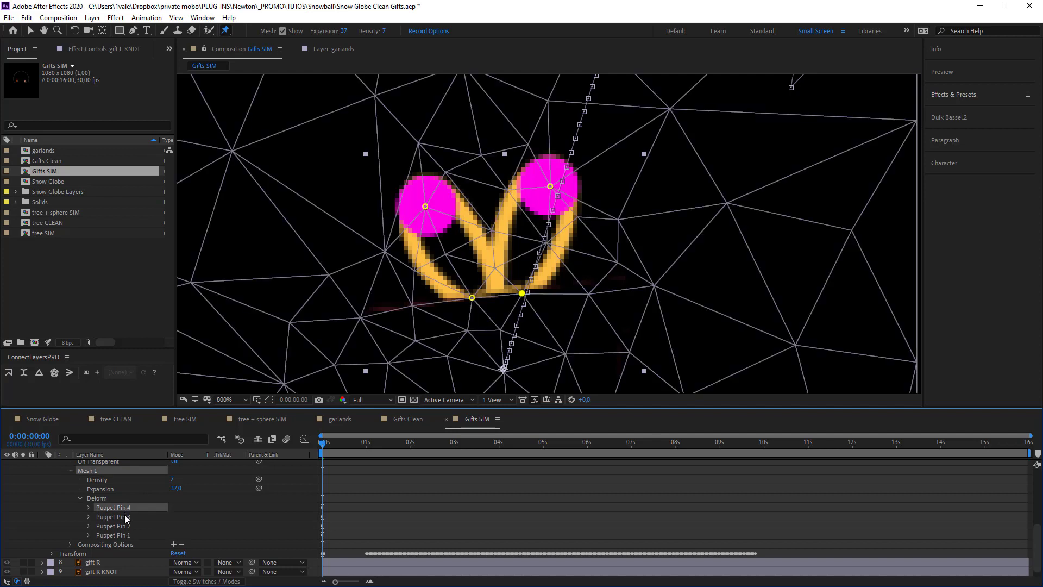
{"action": "left_click", "coordinate": [125, 517]}
{"action": "left_click", "coordinate": [125, 526], "text": "shift"}
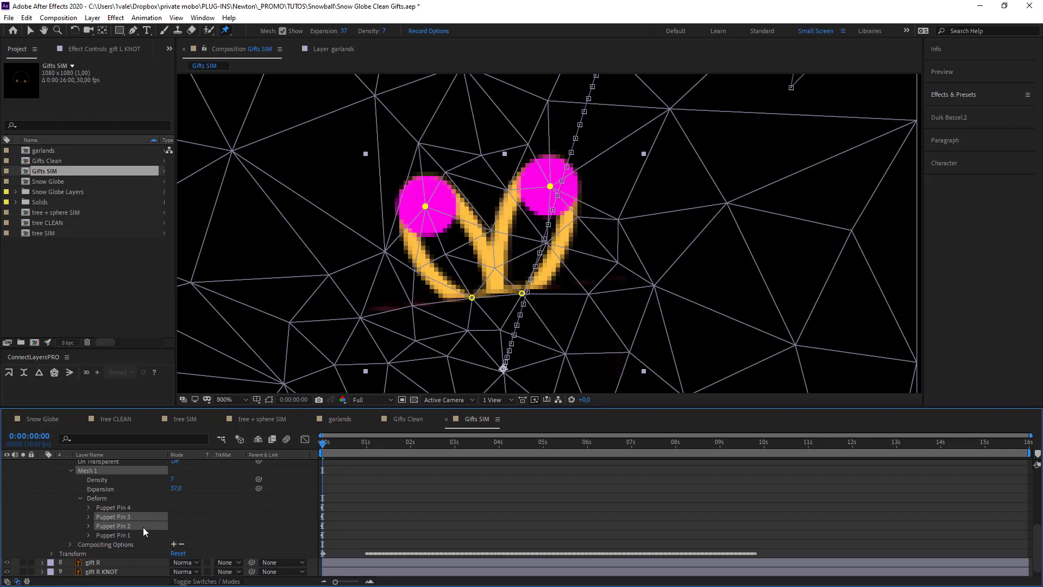
Copy the name of the loop01 L layer and rename Puppet Pin 2 of gift L KNOT as loop01 L
{"action": "scroll", "coordinate": [123, 510], "scroll_direction": "up", "scroll_amount": 5}
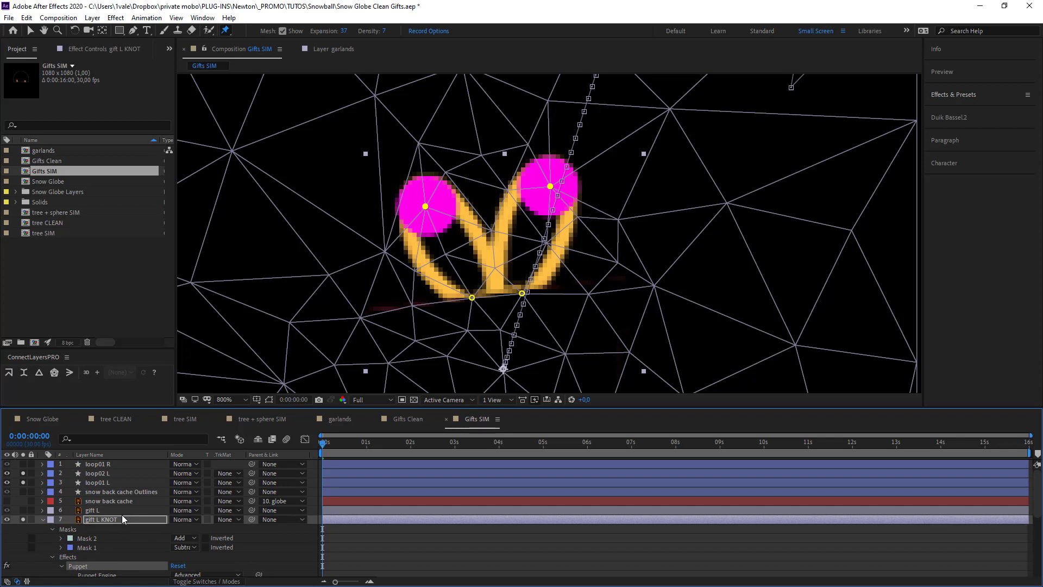
{"action": "left_click", "coordinate": [113, 482]}
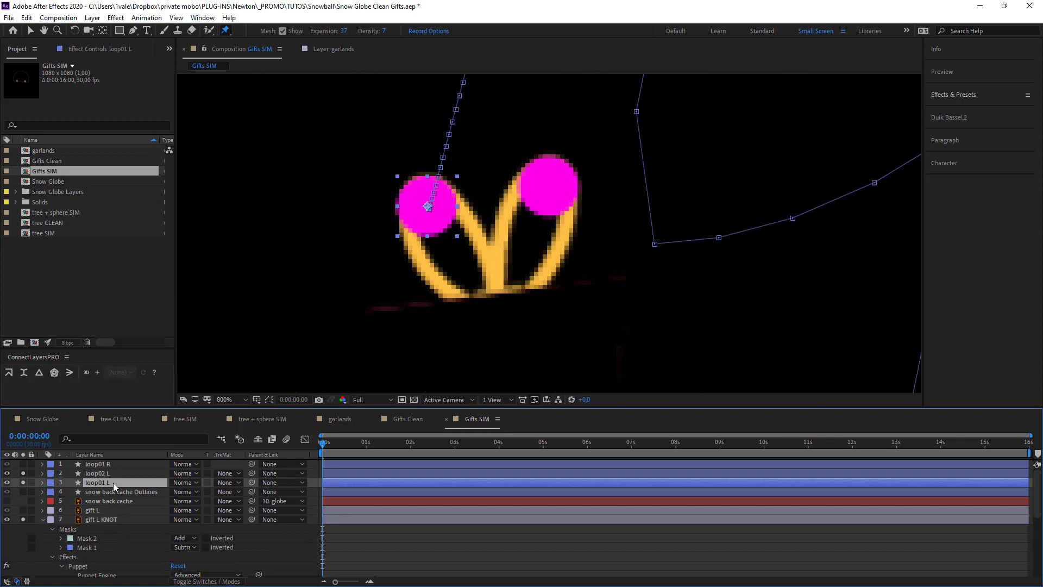
{"action": "key", "text": "Return"}
{"action": "key", "text": "ctrl+c"}
{"action": "left_click", "coordinate": [386, 561]}
{"action": "scroll", "coordinate": [237, 542], "scroll_direction": "down", "scroll_amount": 3}
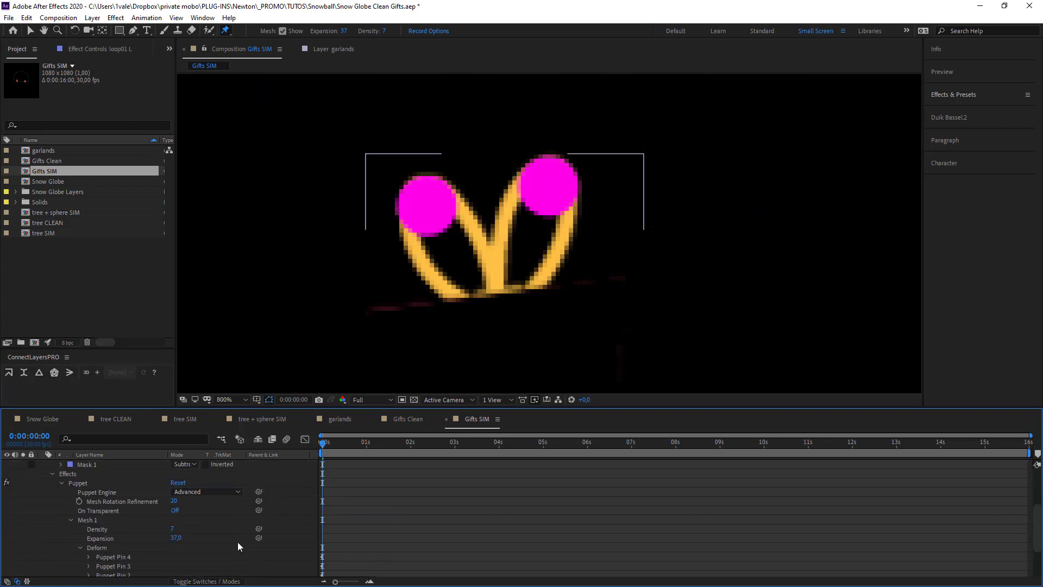
{"action": "left_click", "coordinate": [113, 575]}
{"action": "scroll", "coordinate": [190, 535], "scroll_direction": "down", "scroll_amount": 2}
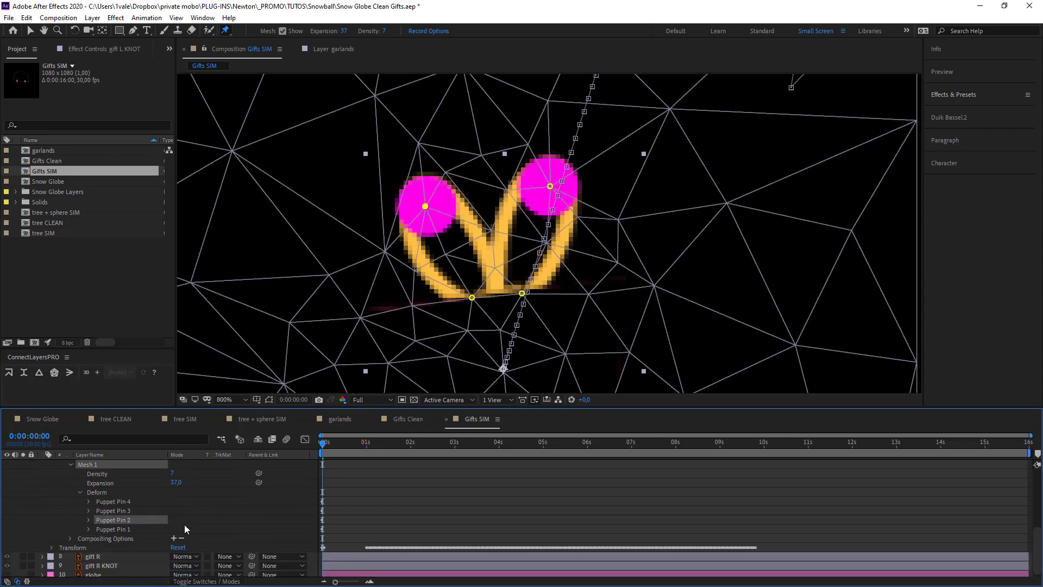
{"action": "key", "text": "Return"}
{"action": "key", "text": "ctrl+v"}
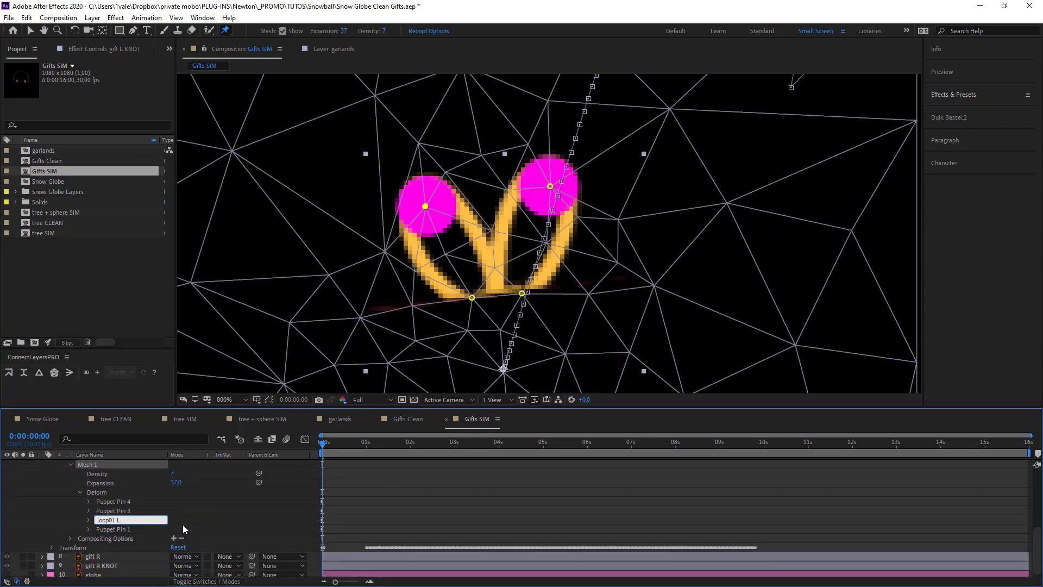
{"action": "key", "text": "Return"}
Rename Puppet Pin 3 of gift L KNOT as loop02 L
{"action": "left_click", "coordinate": [113, 511]}
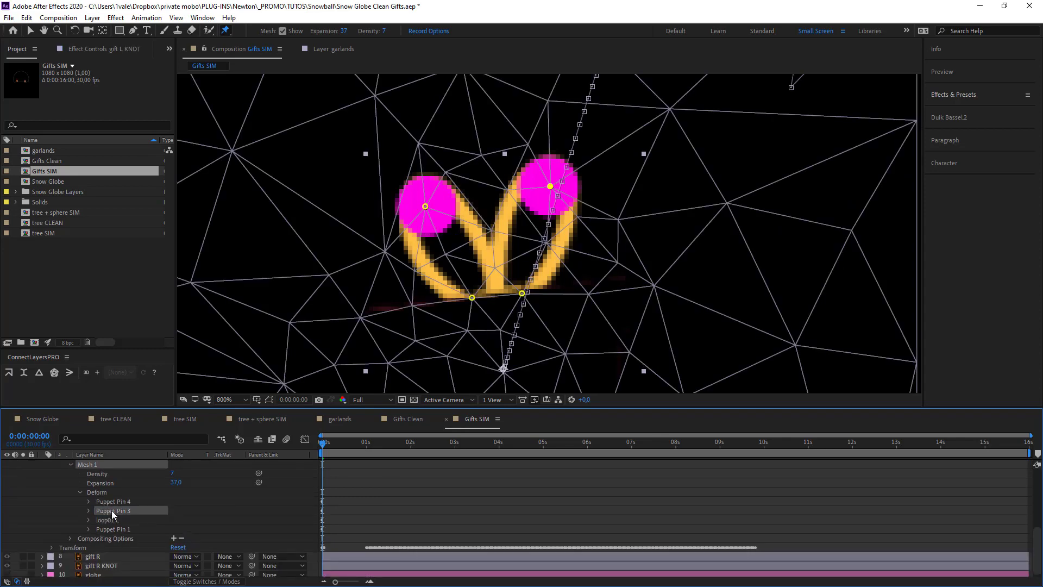
{"action": "key", "text": "Return"}
{"action": "key", "text": "ctrl+v"}
{"action": "type", "text": "2"}
{"action": "key", "text": "Return"}
Add Duik bones to the loop01 L and loop02 L puppet pins and collapse the gift L KNOT layer
{"action": "left_click", "coordinate": [124, 522], "text": "shift"}
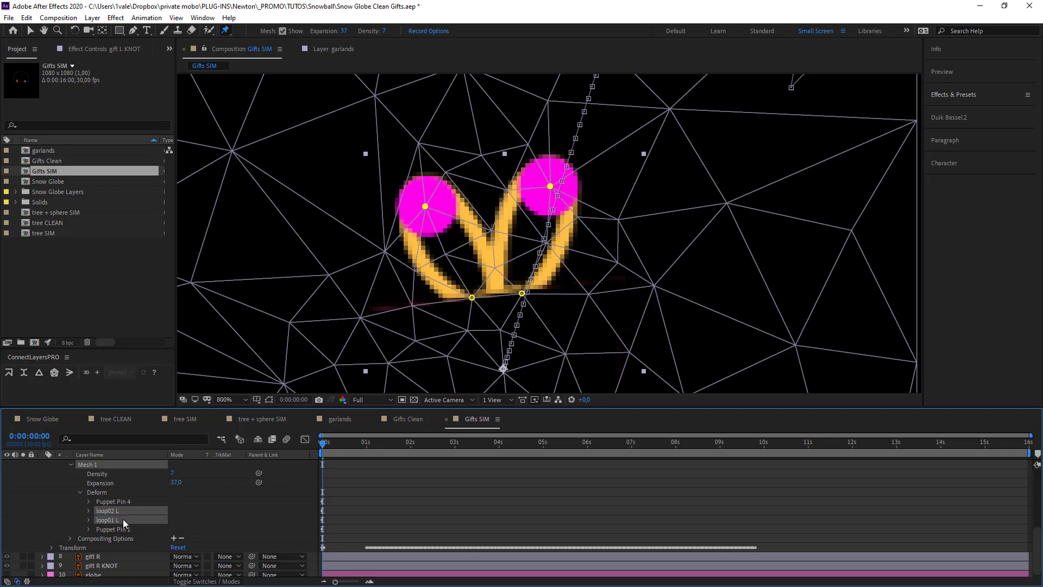
{"action": "left_click", "coordinate": [962, 117]}
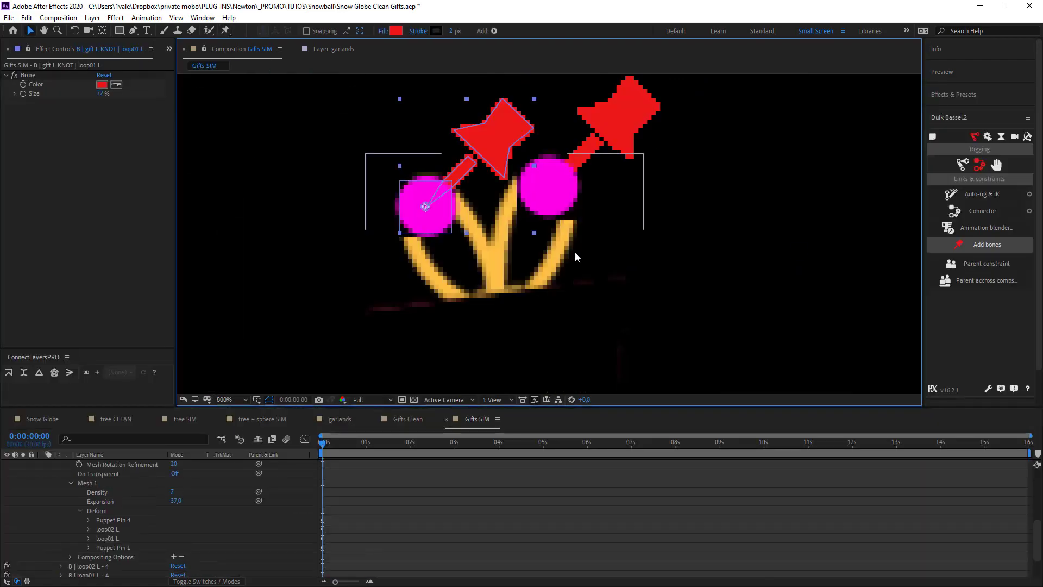
{"action": "scroll", "coordinate": [139, 512], "scroll_direction": "up", "scroll_amount": 4}
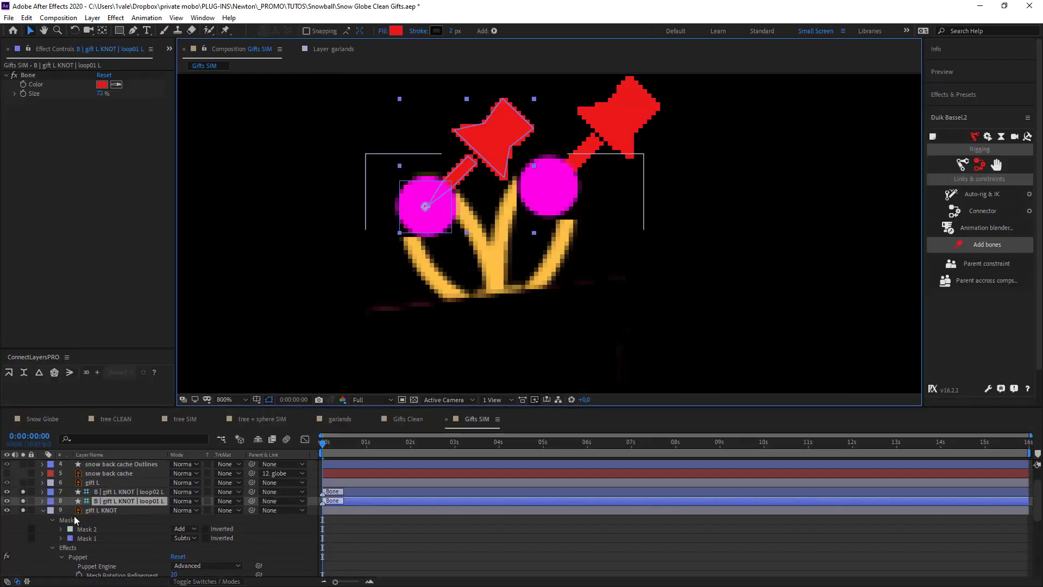
{"action": "left_click", "coordinate": [42, 509]}
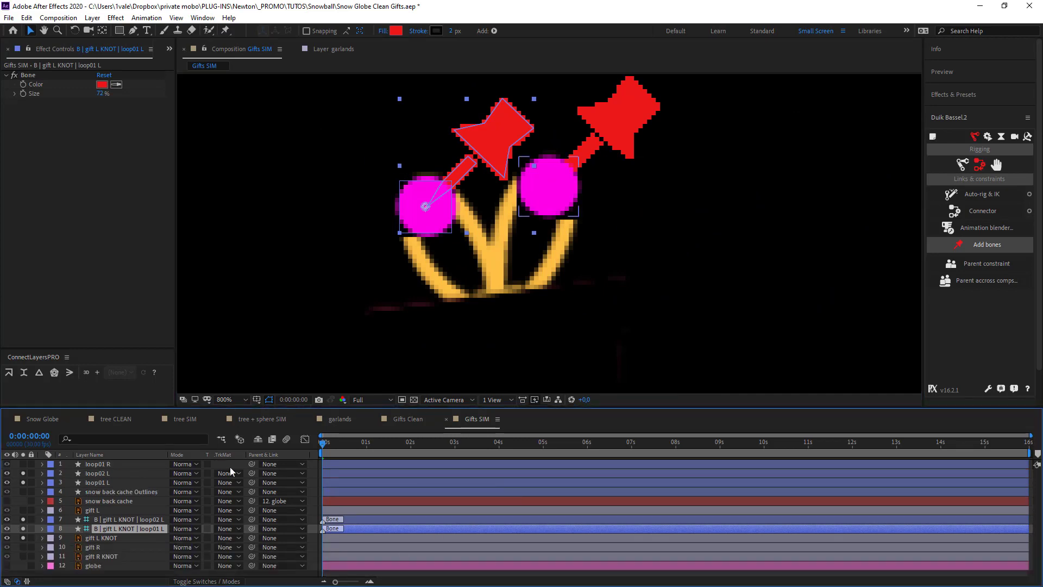
Test the loop02 L bone by moving it away from its magenta circle and returning it to its original position
{"action": "left_click", "coordinate": [143, 503]}
{"action": "left_click", "coordinate": [132, 519]}
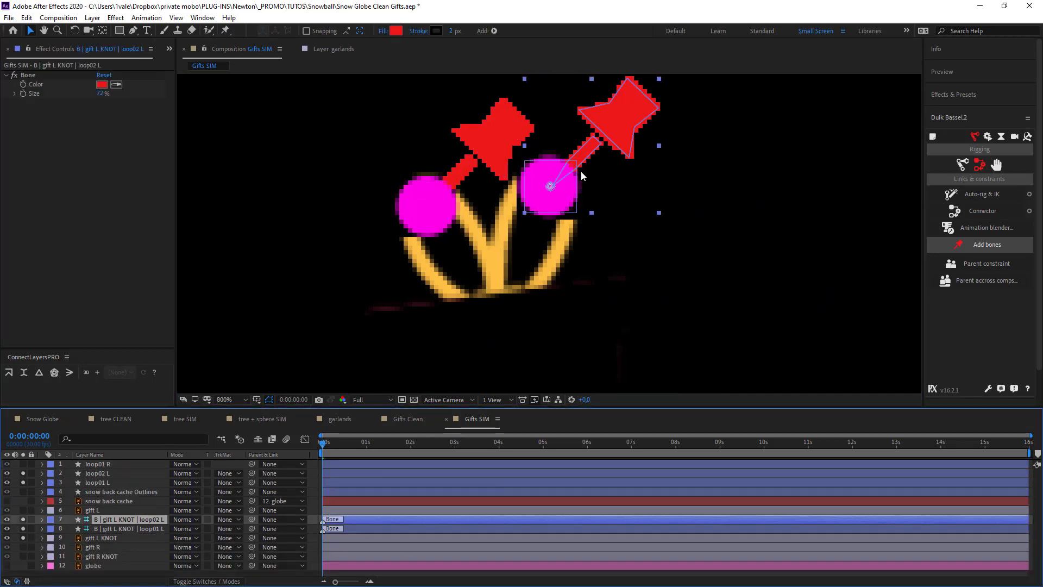
{"action": "left_click_drag", "start_coordinate": [624, 121], "coordinate": [712, 132]}
{"action": "left_click_drag", "start_coordinate": [635, 202], "coordinate": [546, 193]}
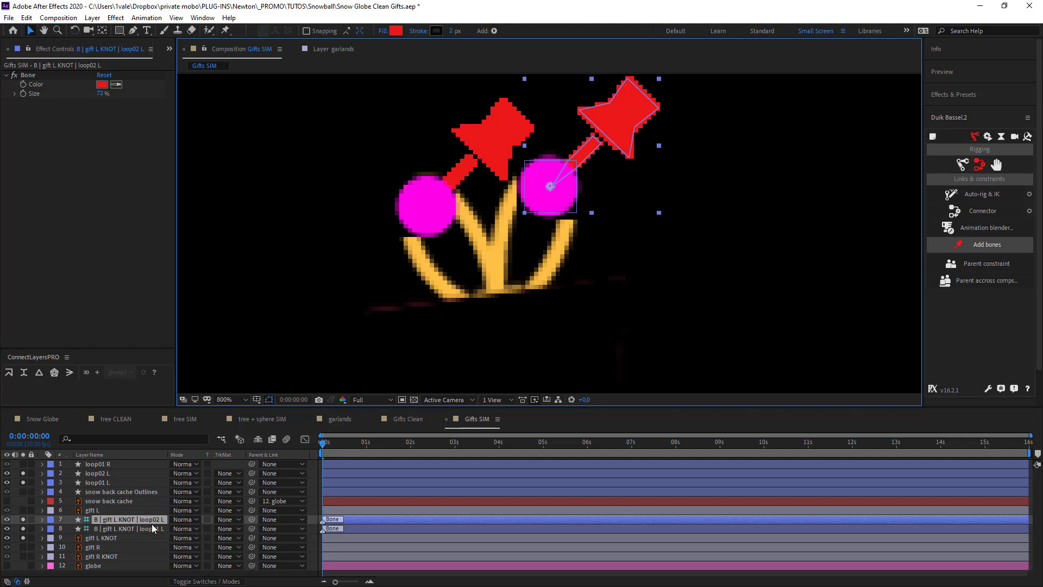
Parent the loop02 L bone to the loop02 L layer and the loop01 L bone to the loop01 L layer
{"action": "left_click", "coordinate": [104, 470]}
{"action": "left_click", "coordinate": [129, 521], "text": "ctrl"}
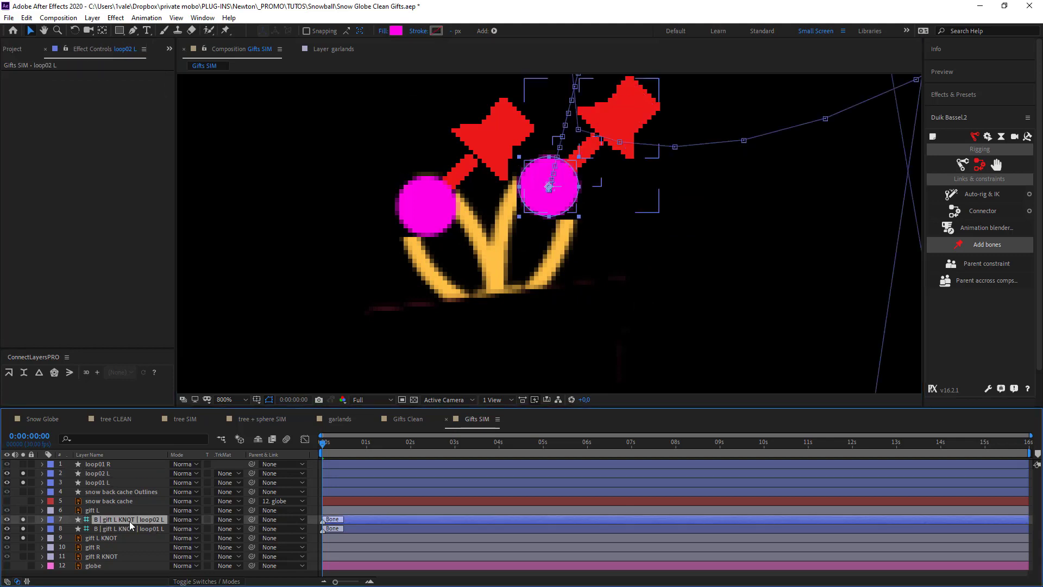
{"action": "left_click_drag", "start_coordinate": [250, 518], "coordinate": [121, 476]}
{"action": "left_click", "coordinate": [154, 529]}
{"action": "left_click_drag", "start_coordinate": [251, 528], "coordinate": [132, 482]}
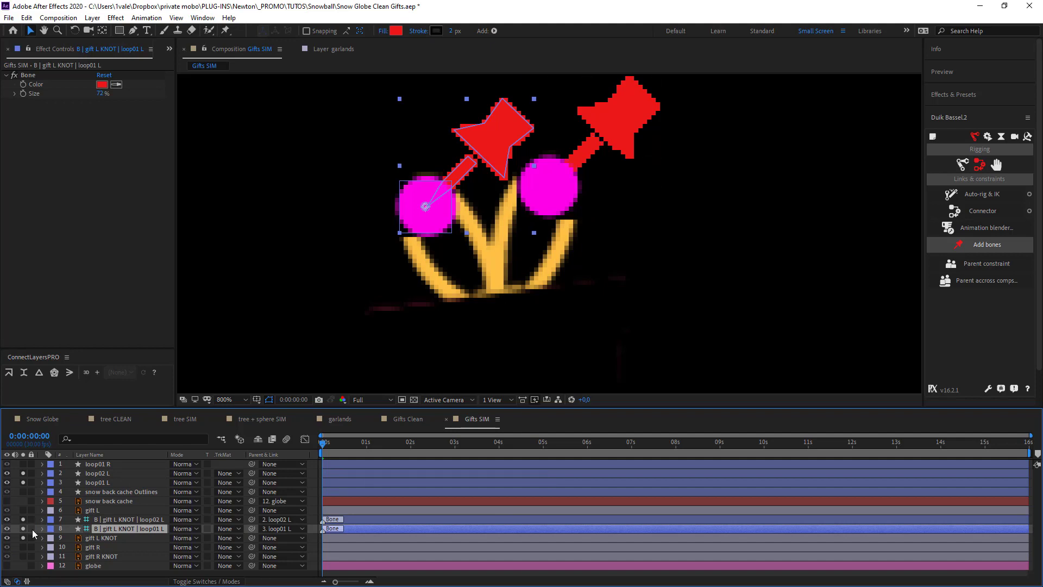
Hide both gift L KNOT bone layers and the loop01 L and loop02 L circle layers
{"action": "left_click", "coordinate": [7, 520]}
{"action": "left_click", "coordinate": [7, 529]}
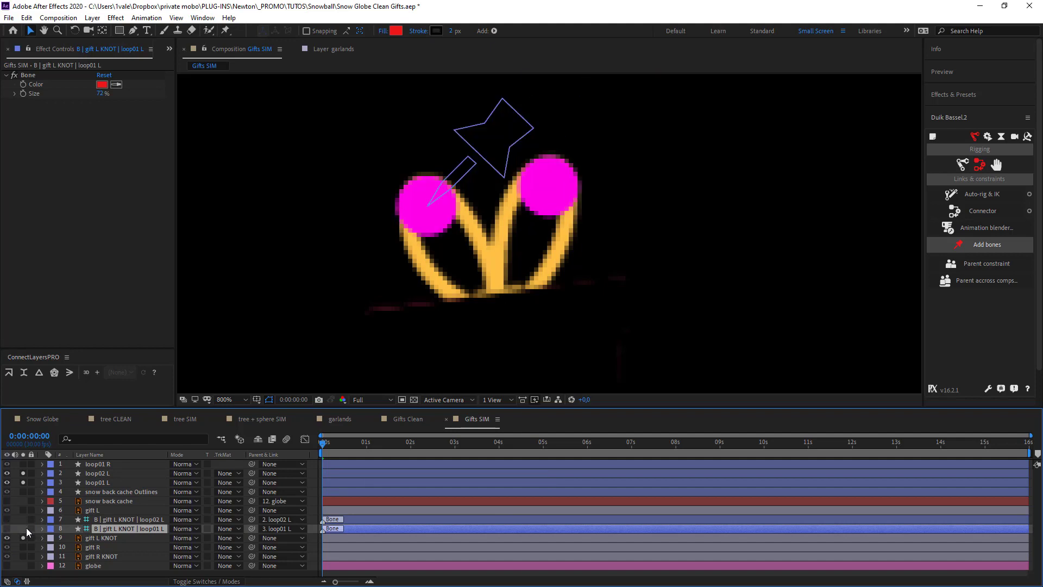
{"action": "left_click", "coordinate": [7, 473]}
{"action": "left_click", "coordinate": [7, 483]}
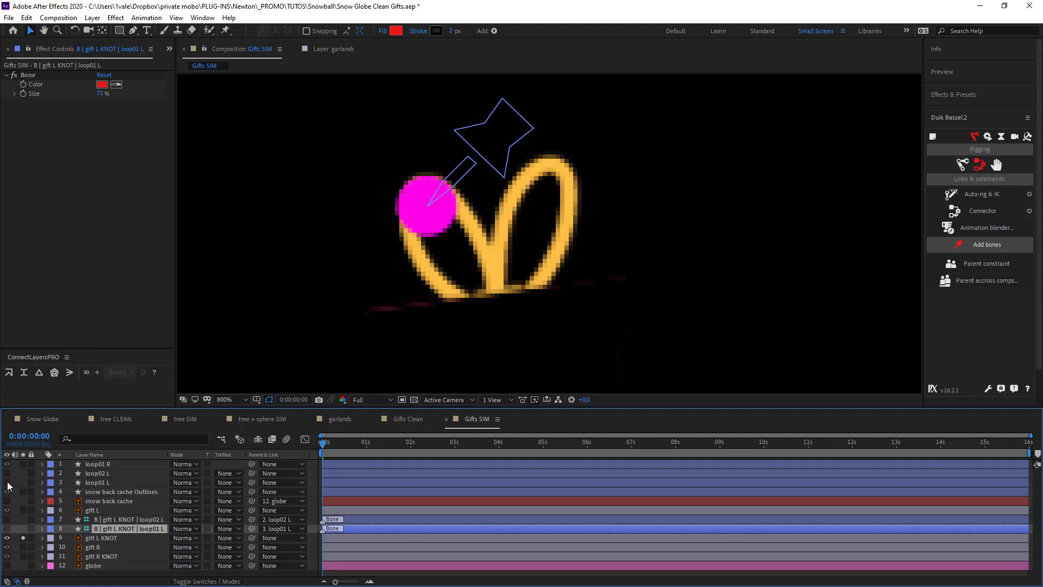
Scrub the soloed gift L KNOT animation from the start to about 0:00:06:25 to examine how the bow loops deform
{"action": "left_click_drag", "start_coordinate": [347, 439], "coordinate": [423, 445]}
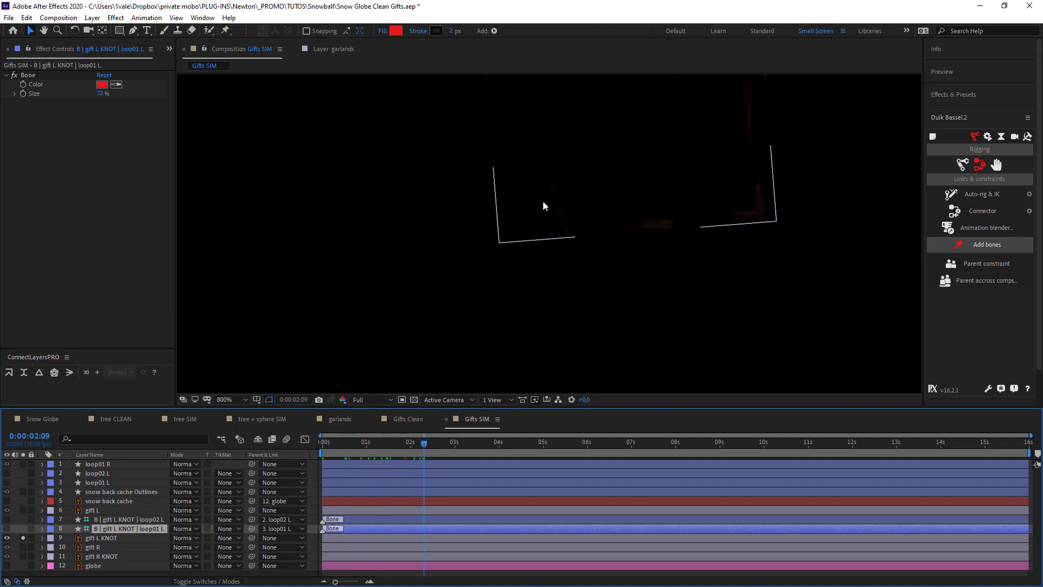
{"action": "scroll", "coordinate": [543, 201], "scroll_direction": "down", "scroll_amount": 9}
{"action": "scroll", "coordinate": [550, 267], "scroll_direction": "up", "scroll_amount": 6}
{"action": "scroll", "coordinate": [549, 279], "scroll_direction": "down", "scroll_amount": 2}
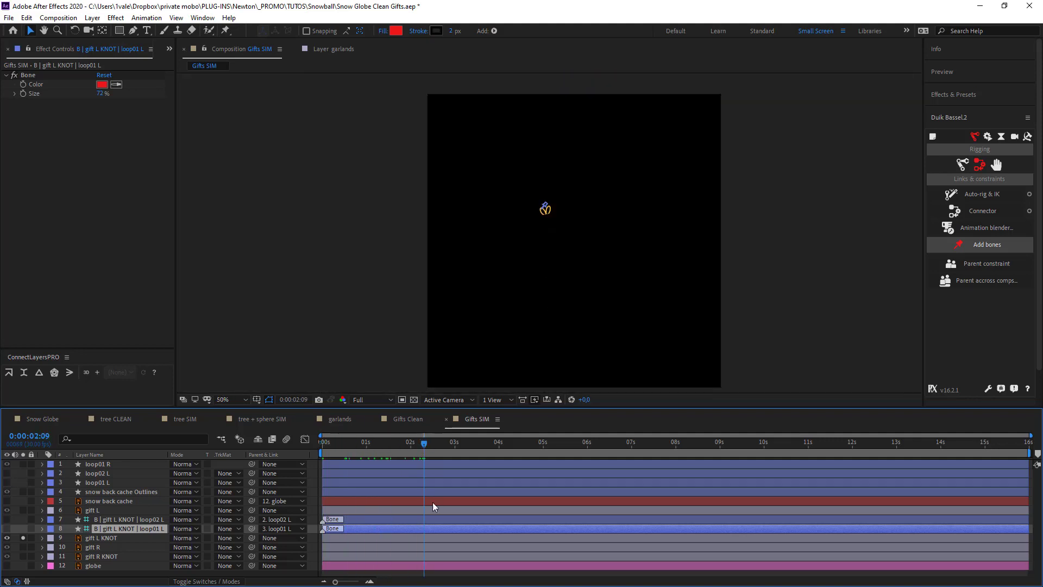
{"action": "left_click_drag", "start_coordinate": [439, 445], "coordinate": [534, 448]}
{"action": "scroll", "coordinate": [611, 275], "scroll_direction": "up", "scroll_amount": 2}
{"action": "scroll", "coordinate": [611, 275], "scroll_direction": "down", "scroll_amount": 2}
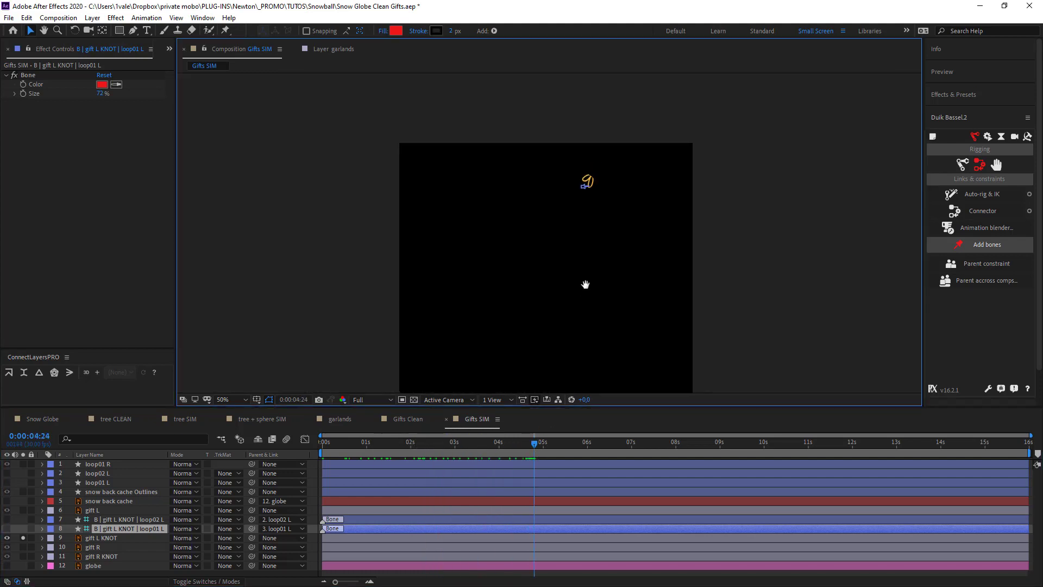
{"action": "left_click", "coordinate": [531, 444]}
{"action": "left_click_drag", "start_coordinate": [526, 446], "coordinate": [634, 460]}
{"action": "scroll", "coordinate": [465, 308], "scroll_direction": "up", "scroll_amount": 2}
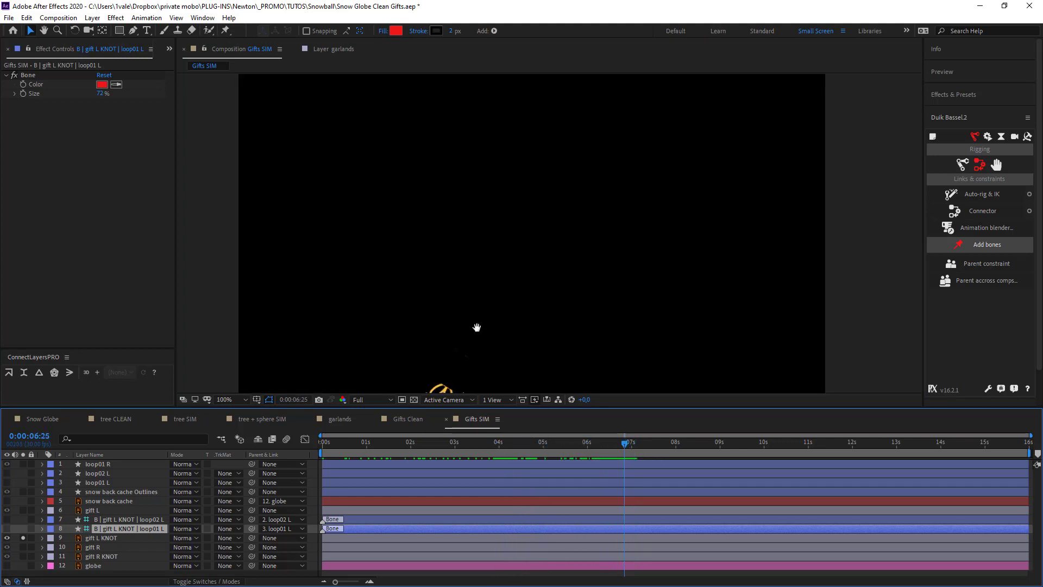
Turn off solo on gift L KNOT, check the bow with the whole scene near 0:00:05:27, and return to the first frame
{"action": "left_click", "coordinate": [24, 539]}
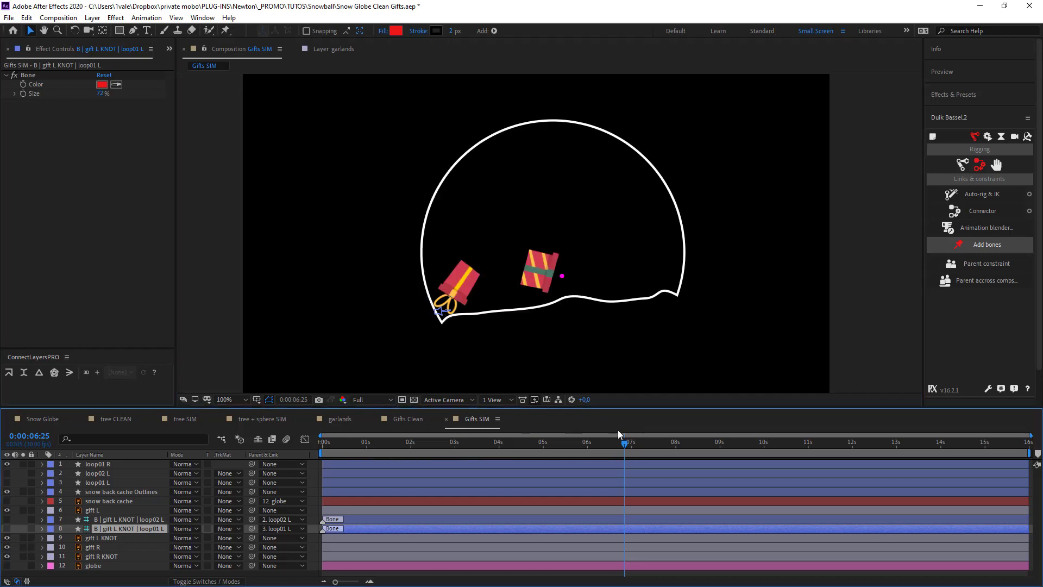
{"action": "left_click_drag", "start_coordinate": [620, 440], "coordinate": [583, 458]}
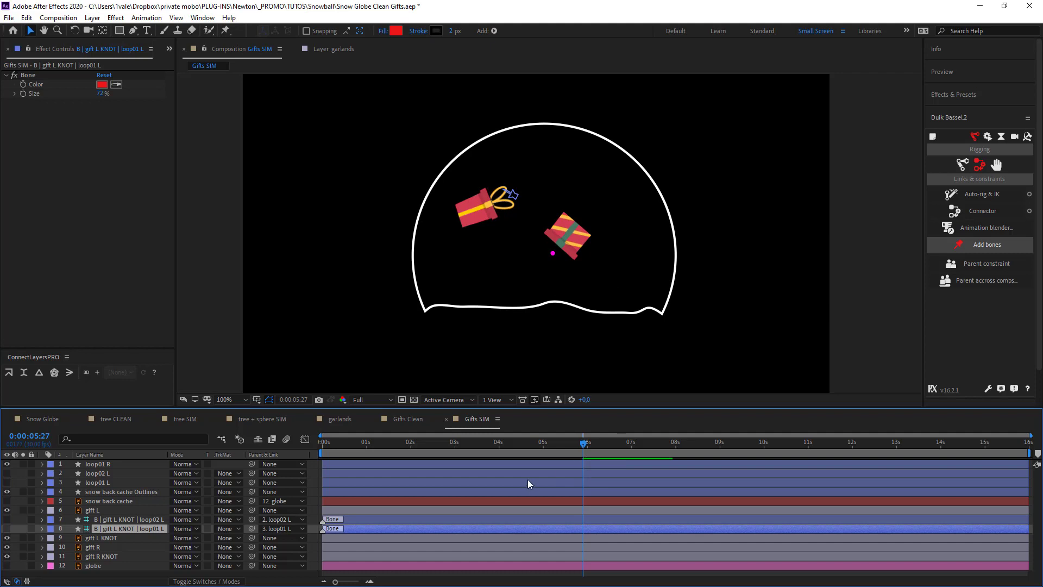
{"action": "key", "text": "period"}
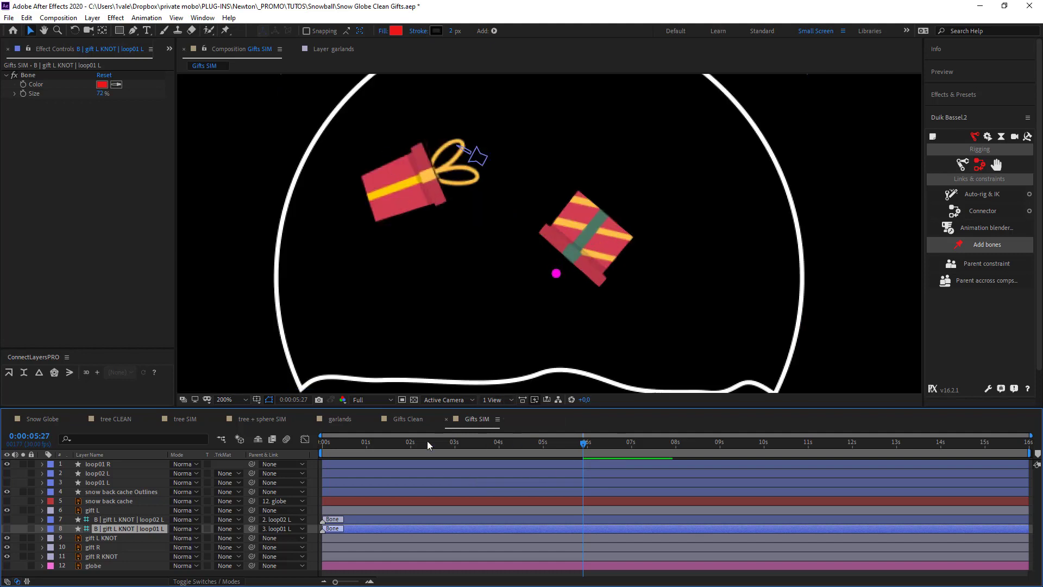
{"action": "key", "text": "Home"}
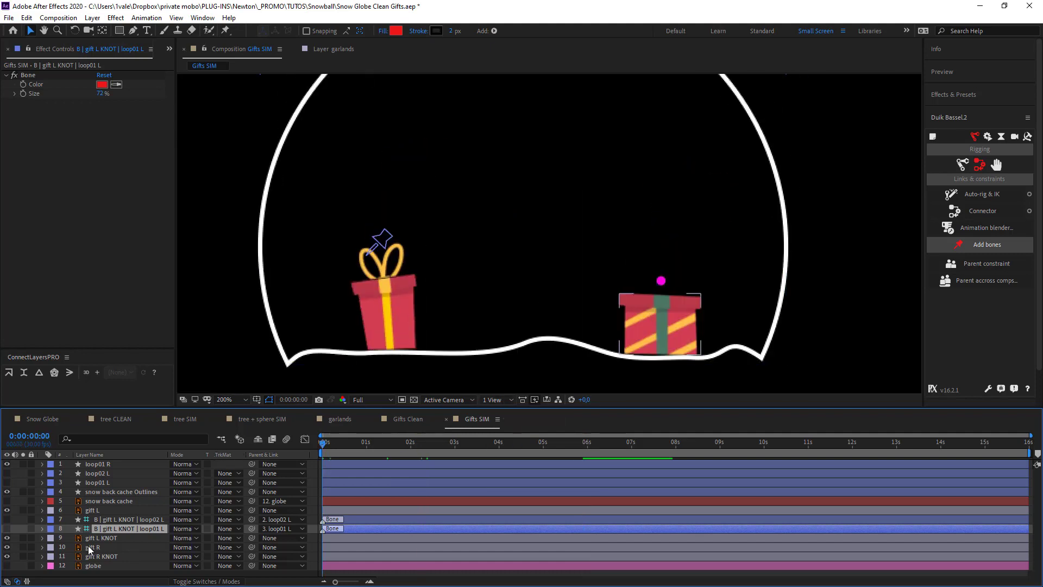
Add four vertices to the upper edge of gift L KNOT's box-shaped mask and lower the section under the bow
{"action": "left_click", "coordinate": [116, 537]}
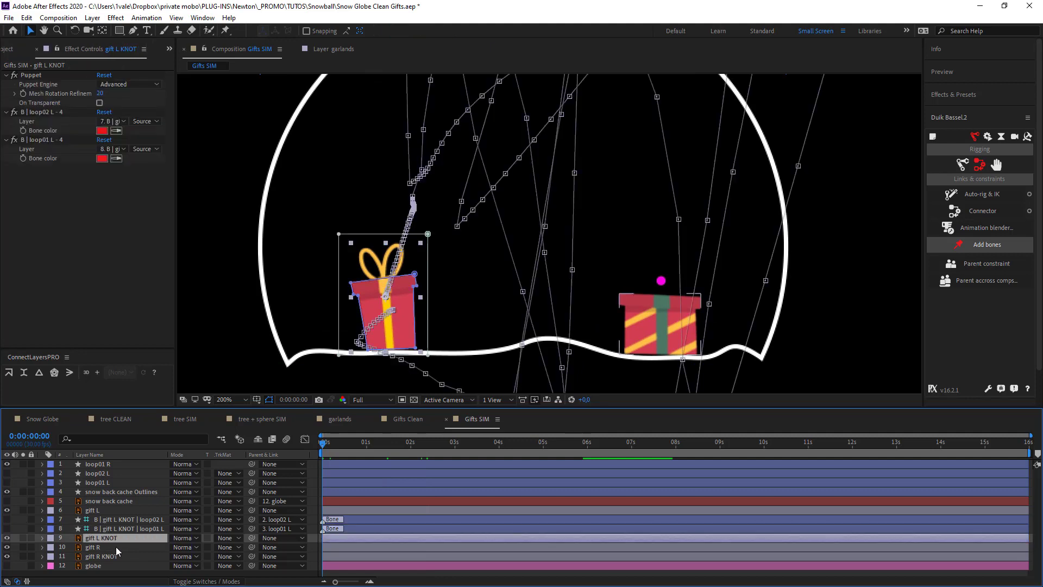
{"action": "scroll", "coordinate": [414, 310], "scroll_direction": "up", "scroll_amount": 2}
{"action": "key", "text": "space"}
{"action": "left_click_drag", "start_coordinate": [229, 301], "coordinate": [579, 161]}
{"action": "left_click_drag", "start_coordinate": [246, 364], "coordinate": [490, 251]}
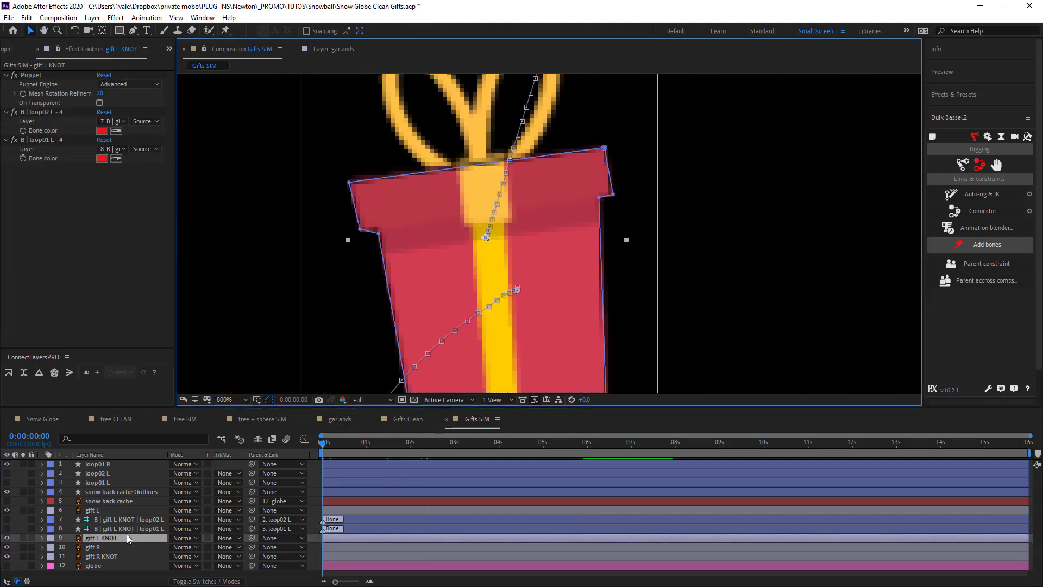
{"action": "scroll", "coordinate": [481, 193], "scroll_direction": "up", "scroll_amount": 1}
{"action": "key", "text": "space"}
{"action": "left_click_drag", "start_coordinate": [368, 151], "coordinate": [372, 344]}
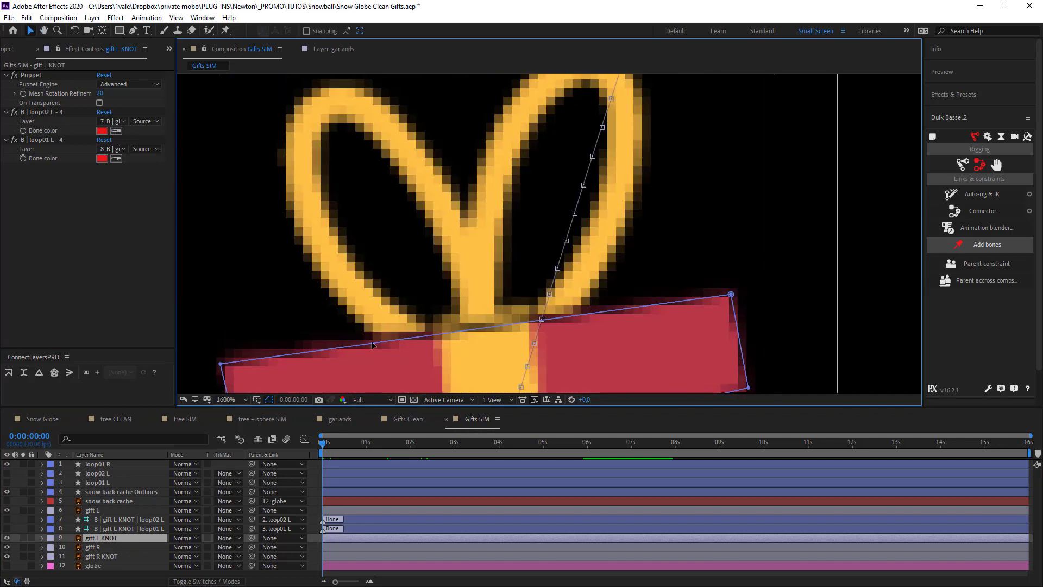
{"action": "left_click", "coordinate": [365, 343], "text": "ctrl+alt"}
{"action": "left_click", "coordinate": [387, 340], "text": "ctrl+alt"}
{"action": "left_click", "coordinate": [554, 319], "text": "ctrl+alt"}
{"action": "left_click", "coordinate": [583, 314], "text": "ctrl+alt"}
{"action": "left_click_drag", "start_coordinate": [480, 328], "coordinate": [483, 342]}
{"action": "scroll", "coordinate": [597, 263], "scroll_direction": "down", "scroll_amount": 2}
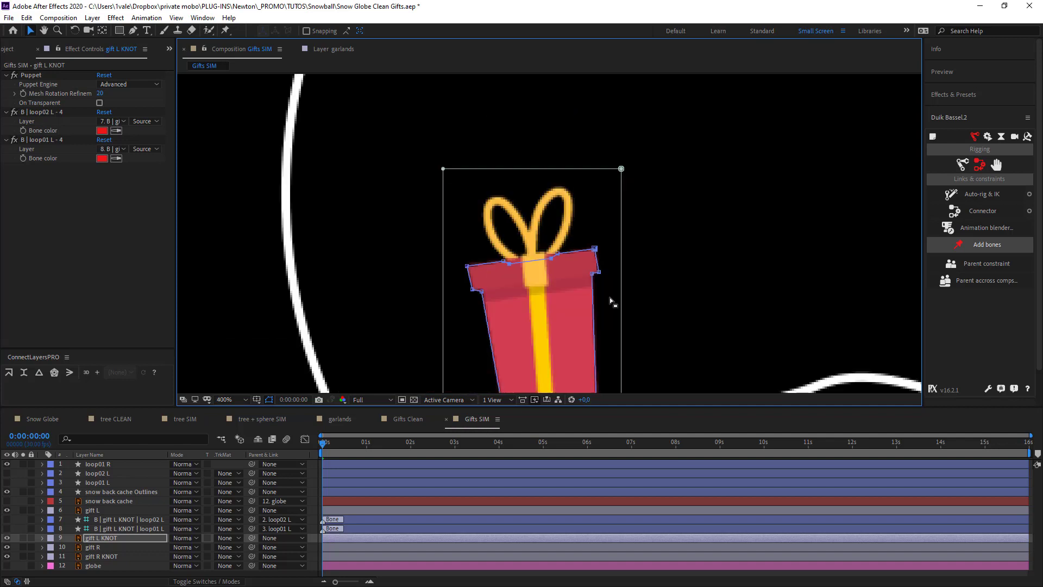
Add a rectangular mask covering the full gift R KNOT layer
{"action": "key", "text": "space"}
{"action": "left_click_drag", "start_coordinate": [600, 230], "coordinate": [501, 92]}
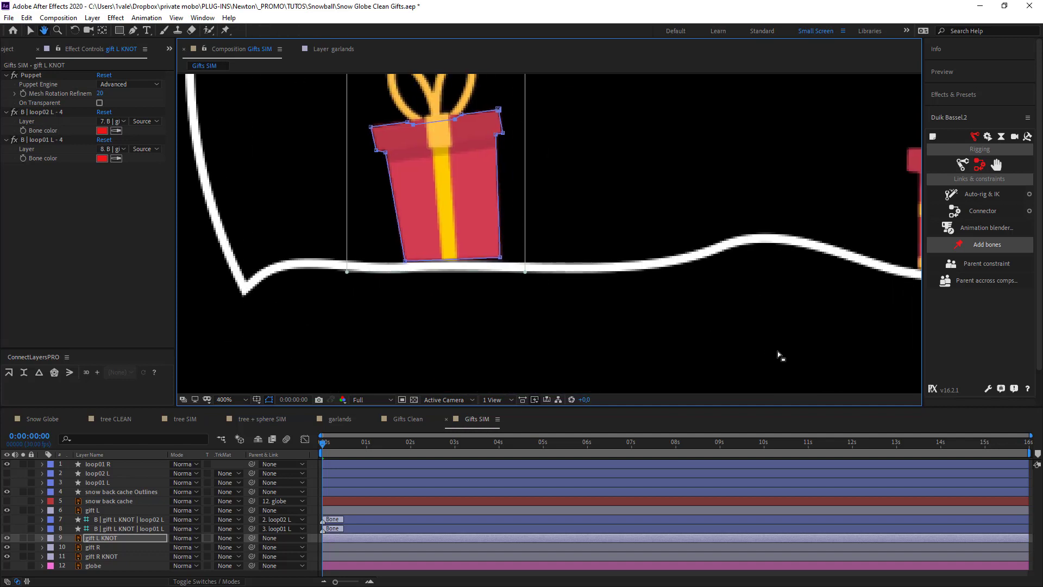
{"action": "left_click", "coordinate": [868, 328]}
{"action": "key", "text": "space"}
{"action": "left_click_drag", "start_coordinate": [864, 259], "coordinate": [509, 383]}
{"action": "left_click_drag", "start_coordinate": [714, 335], "coordinate": [652, 249]}
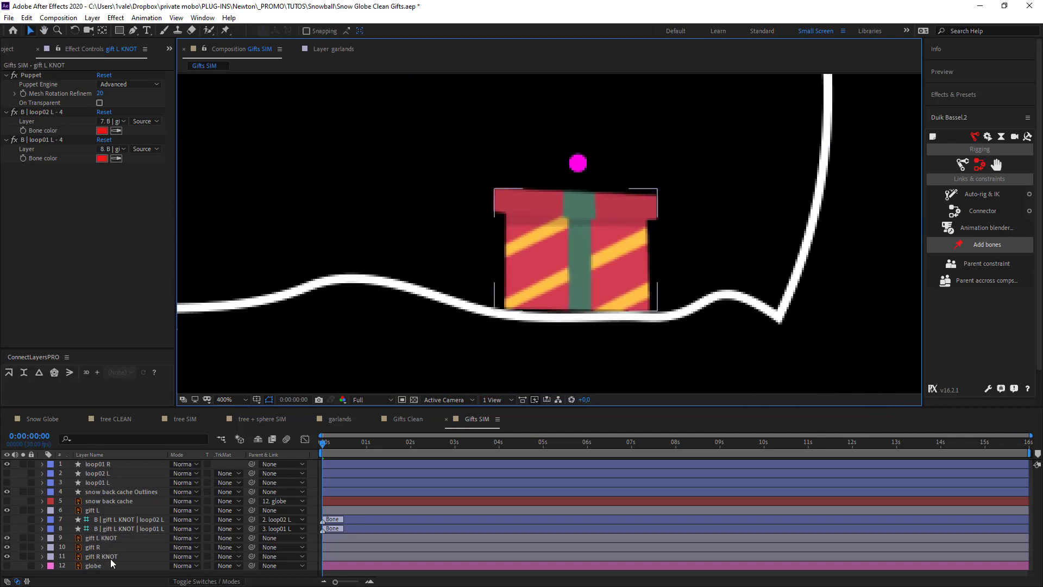
{"action": "left_click", "coordinate": [109, 557]}
{"action": "left_click", "coordinate": [42, 556]}
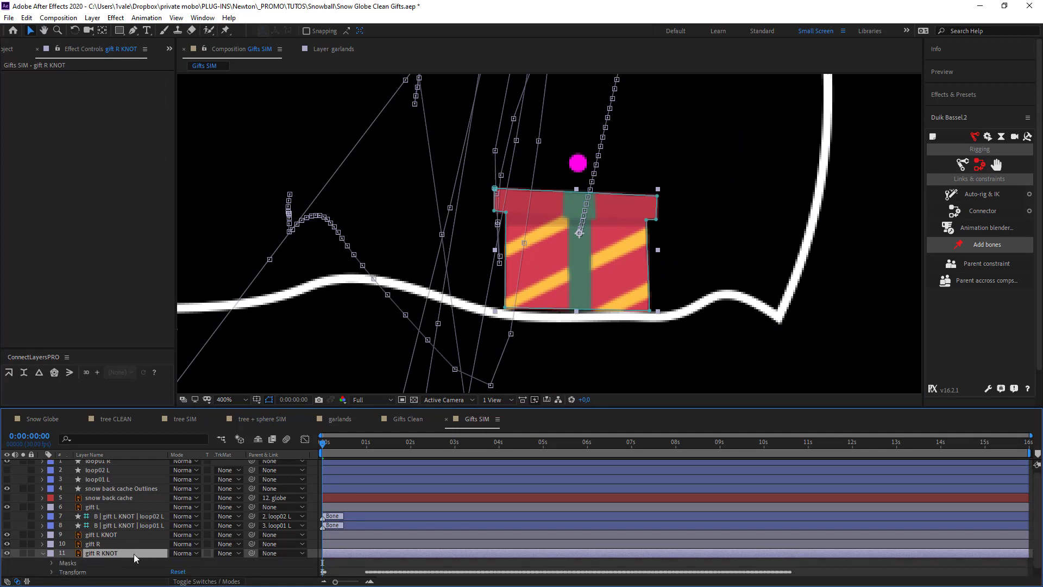
{"action": "scroll", "coordinate": [187, 485], "scroll_direction": "down", "scroll_amount": 1}
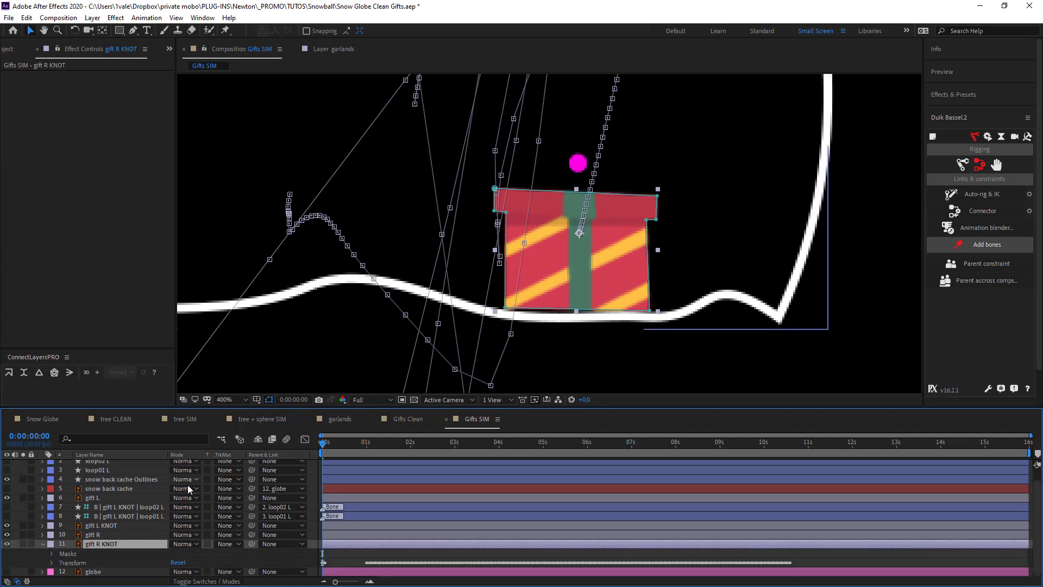
{"action": "double_click", "coordinate": [119, 30]}
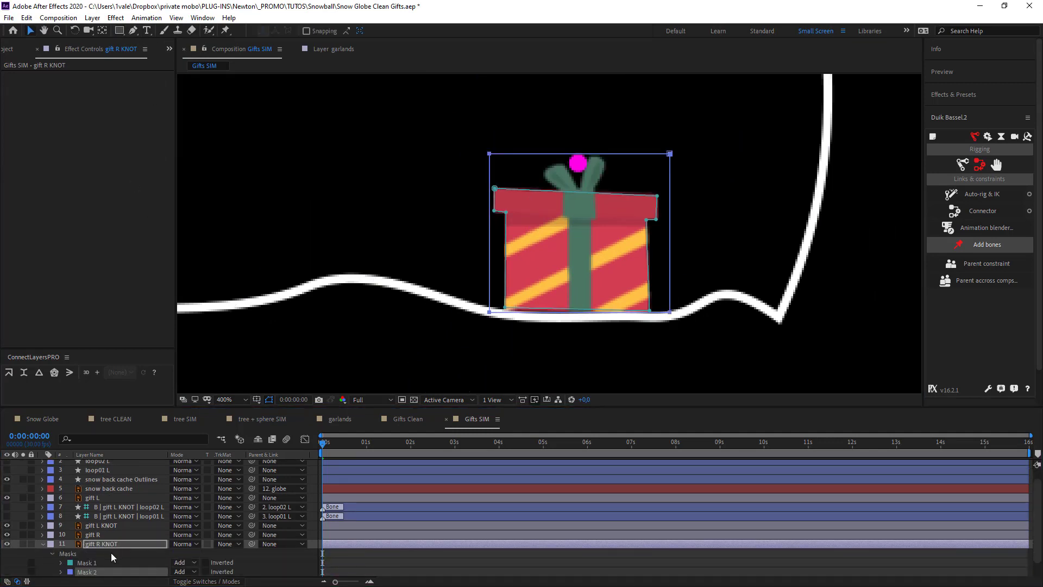
Move Mask 2 above Mask 1 on gift R KNOT, set Mask 1 to Subtract, and check the isolated bow in solo
{"action": "left_click_drag", "start_coordinate": [93, 568], "coordinate": [115, 555]}
{"action": "scroll", "coordinate": [163, 549], "scroll_direction": "down", "scroll_amount": 2}
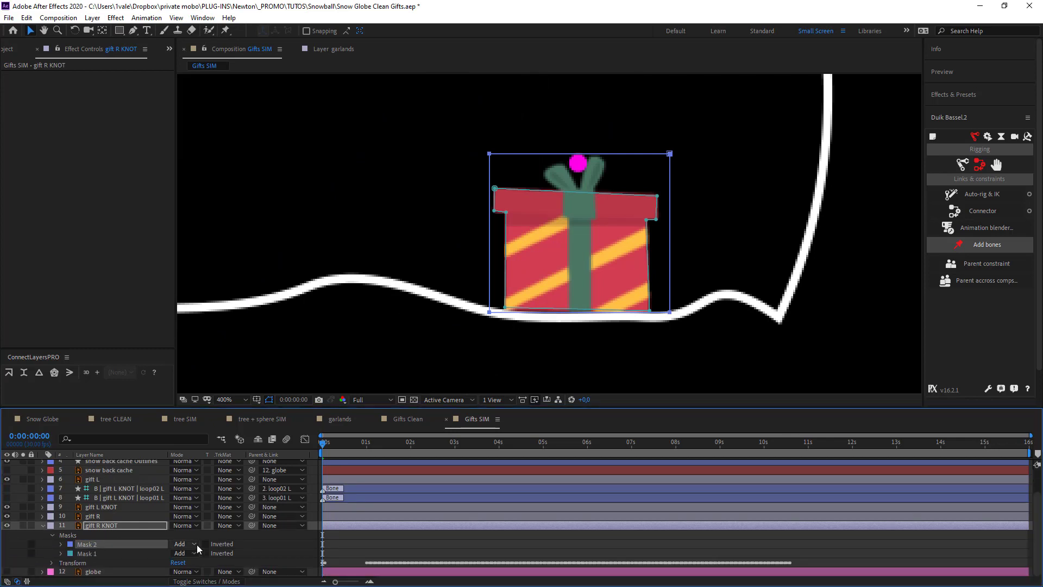
{"action": "left_click", "coordinate": [190, 554]}
{"action": "left_click", "coordinate": [212, 494]}
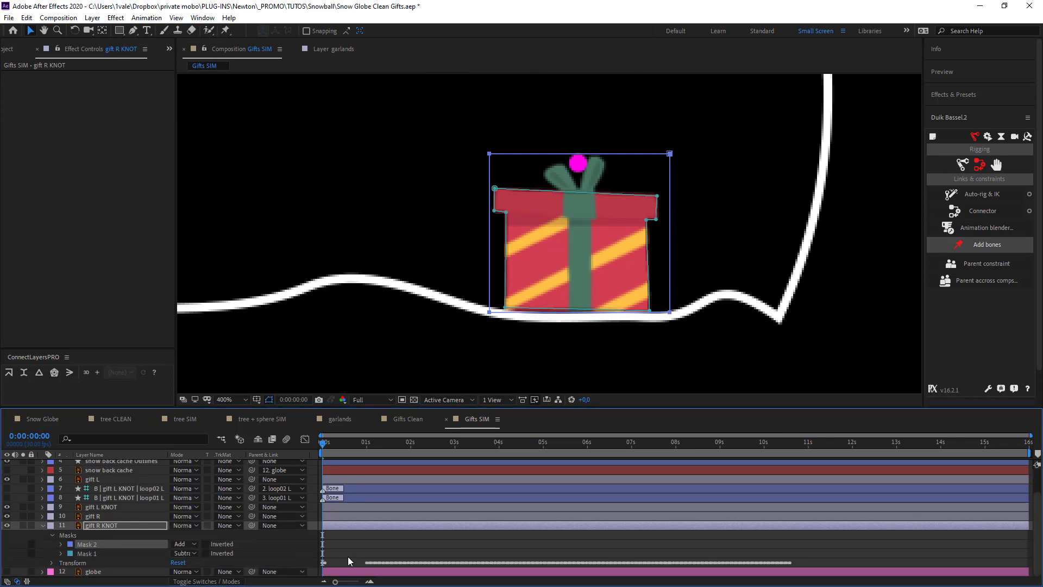
{"action": "left_click", "coordinate": [22, 525]}
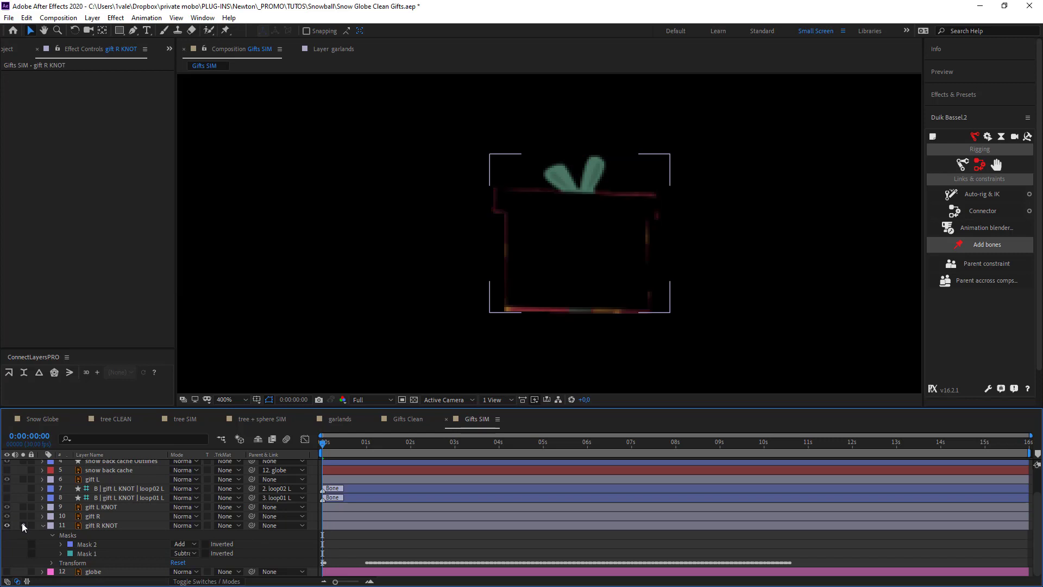
{"action": "left_click", "coordinate": [22, 525]}
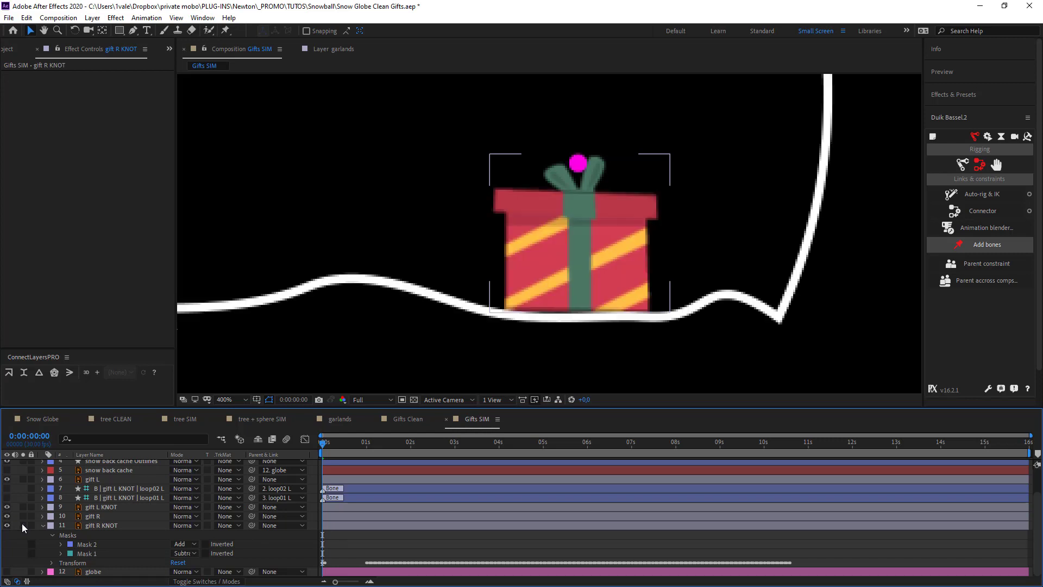
Set the expansion of gift R KNOT's Mask 1 to 1 pixel and add four vertices to its upper edge, lowering the section under the bow
{"action": "left_click", "coordinate": [61, 553]}
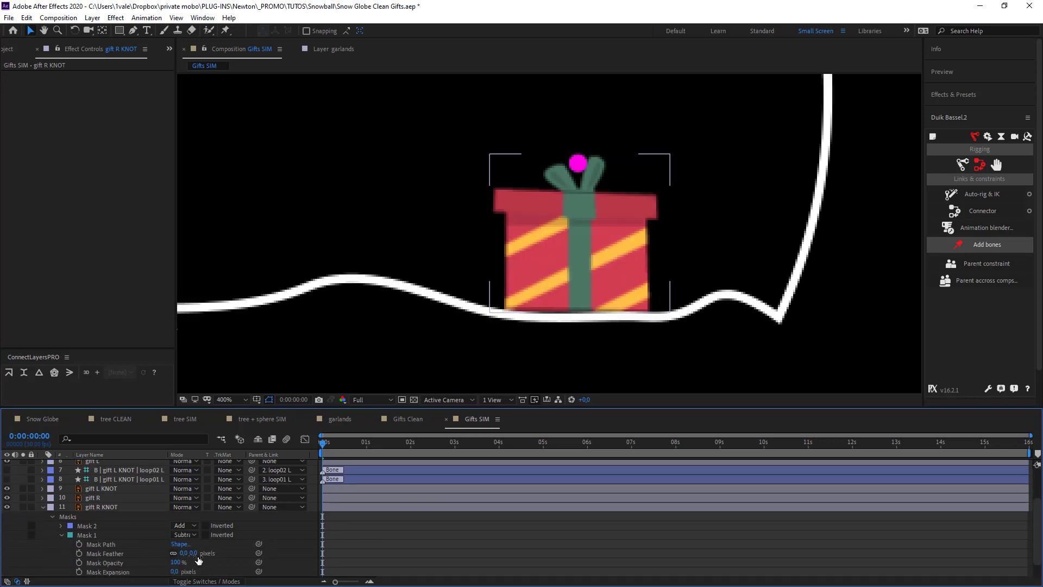
{"action": "mouse_move", "coordinate": [174, 571]}
{"action": "left_mouse_down"}
{"action": "mouse_move", "coordinate": [185, 572]}
{"action": "mouse_move", "coordinate": [176, 571]}
{"action": "left_mouse_up"}
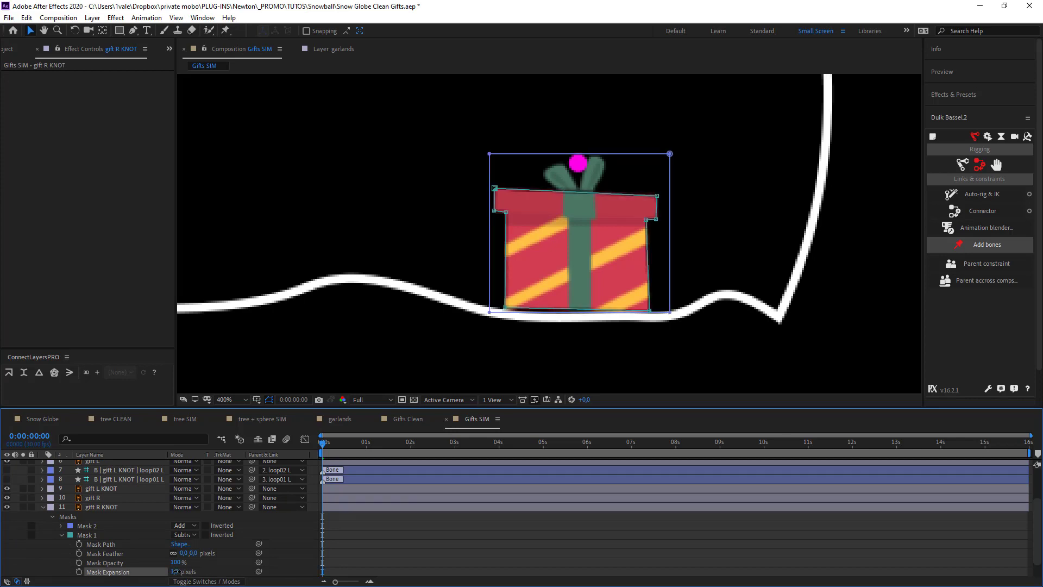
{"action": "scroll", "coordinate": [590, 187], "scroll_direction": "up", "scroll_amount": 2}
{"action": "left_click_drag", "start_coordinate": [627, 113], "coordinate": [460, 259]}
{"action": "left_click", "coordinate": [330, 234], "text": "ctrl"}
{"action": "left_click", "coordinate": [388, 237], "text": "ctrl"}
{"action": "left_click", "coordinate": [533, 244], "text": "ctrl"}
{"action": "left_click", "coordinate": [564, 245], "text": "ctrl"}
{"action": "scroll", "coordinate": [333, 237], "scroll_direction": "down", "scroll_amount": 2}
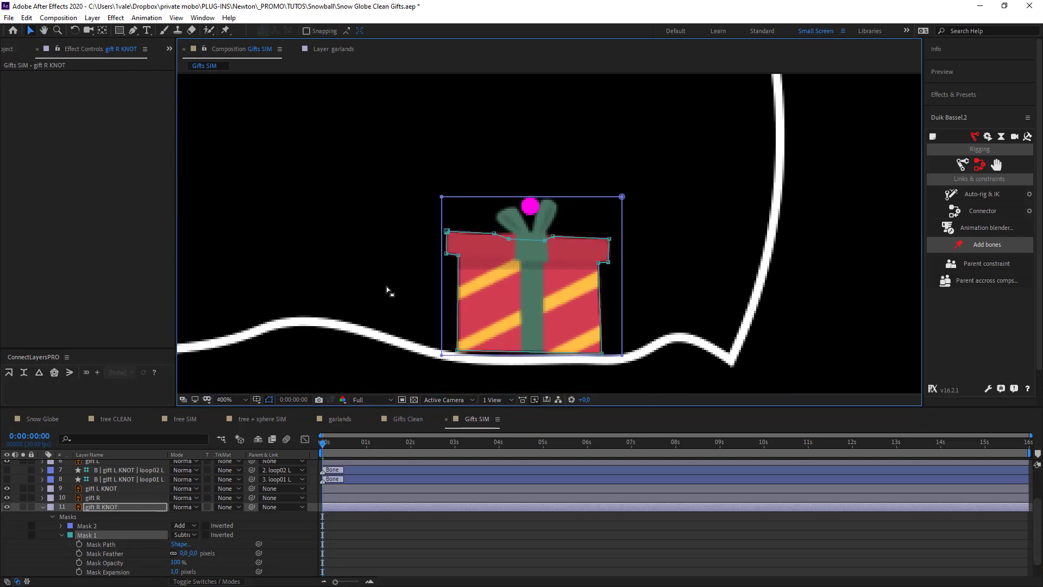
Collapse the properties of gift R KNOT and check its masked bow in isolation
{"action": "left_click", "coordinate": [393, 559]}
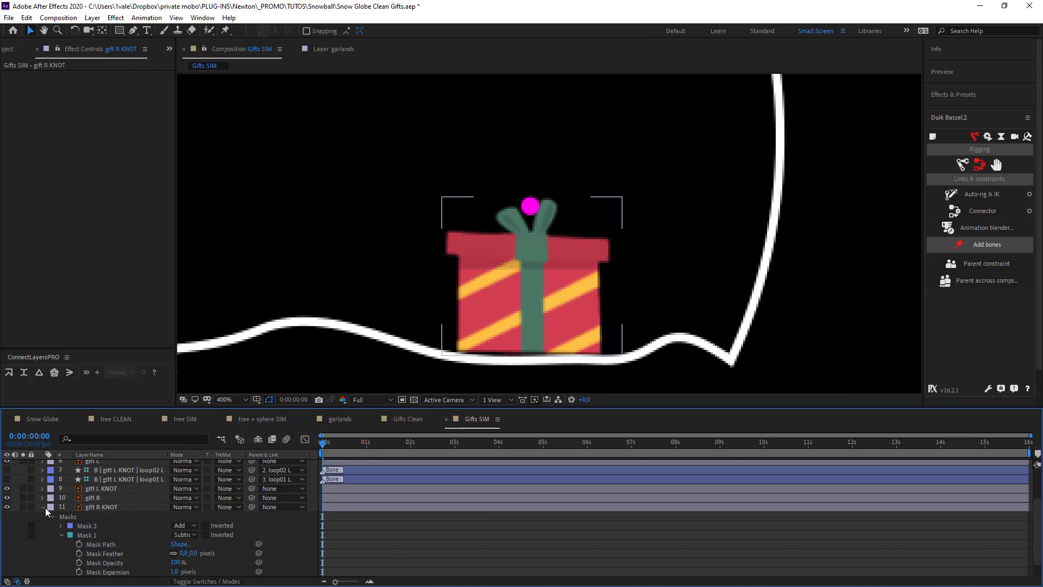
{"action": "left_click", "coordinate": [43, 507]}
{"action": "left_click", "coordinate": [24, 556]}
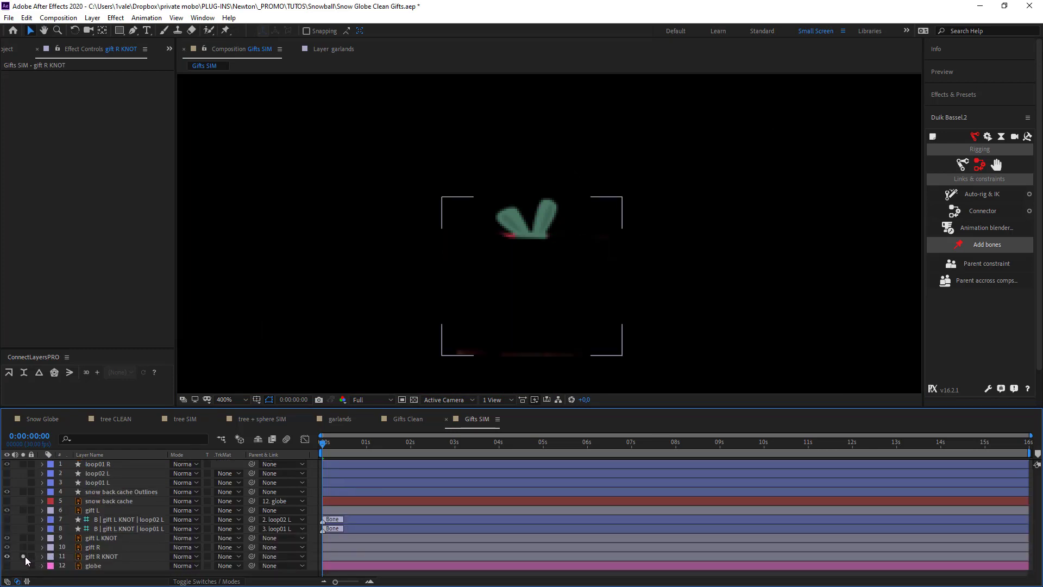
{"action": "left_click", "coordinate": [23, 557]}
Add two puppet pins to gift R KNOT, one at the base of the bow and one at the center of the pink circle
{"action": "left_click", "coordinate": [99, 556]}
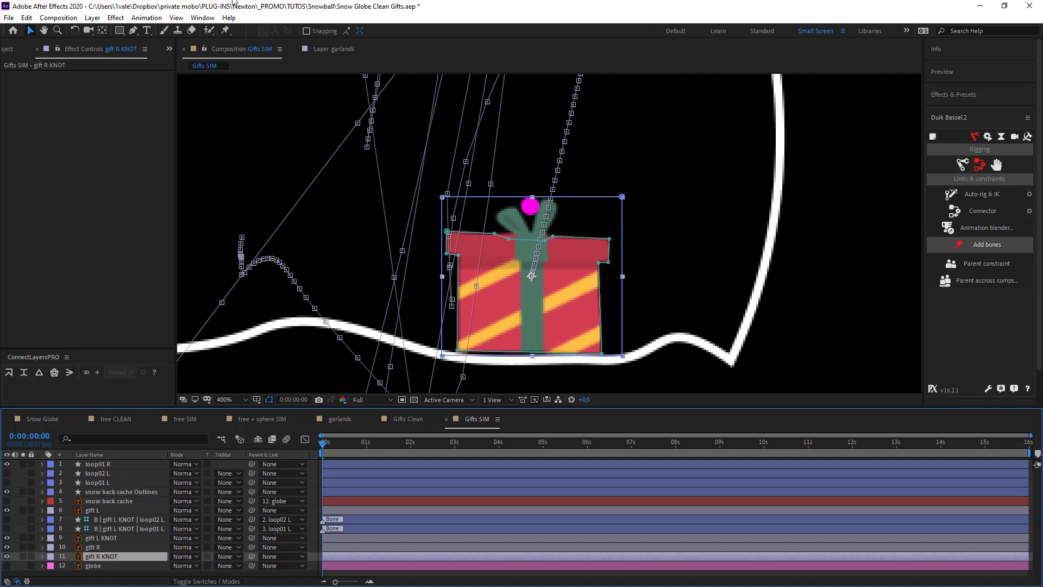
{"action": "left_click", "coordinate": [226, 30]}
{"action": "scroll", "coordinate": [537, 242], "scroll_direction": "up", "scroll_amount": 2}
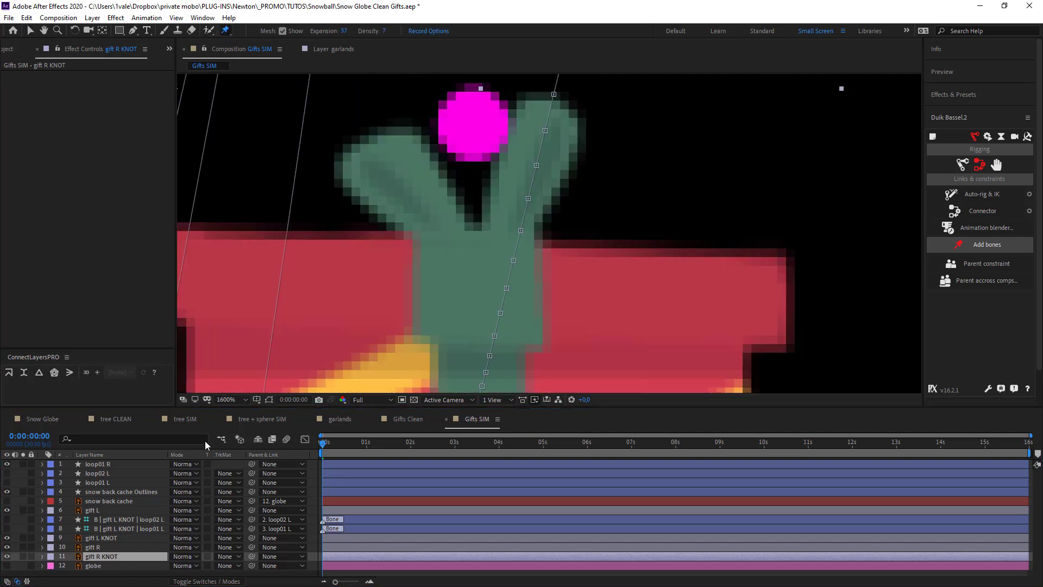
{"action": "left_click", "coordinate": [474, 251]}
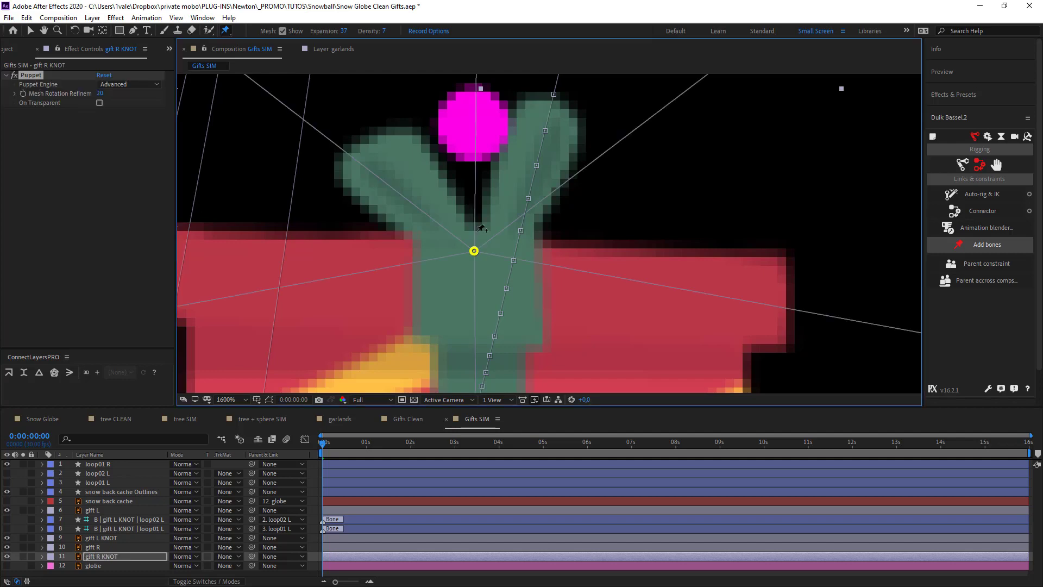
{"action": "left_click", "coordinate": [478, 114]}
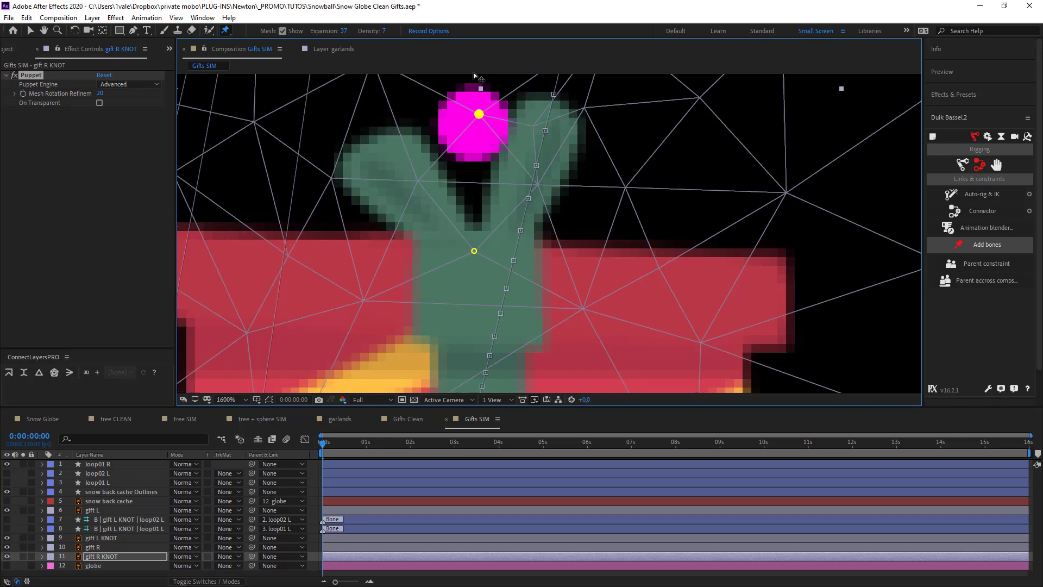
{"action": "mouse_move", "coordinate": [474, 73]}
{"action": "left_mouse_down"}
{"action": "mouse_move", "coordinate": [472, 221]}
{"action": "mouse_move", "coordinate": [461, 35]}
{"action": "mouse_move", "coordinate": [458, 113]}
{"action": "mouse_move", "coordinate": [464, 84]}
{"action": "left_mouse_up"}
{"action": "key", "text": "ctrl+z"}
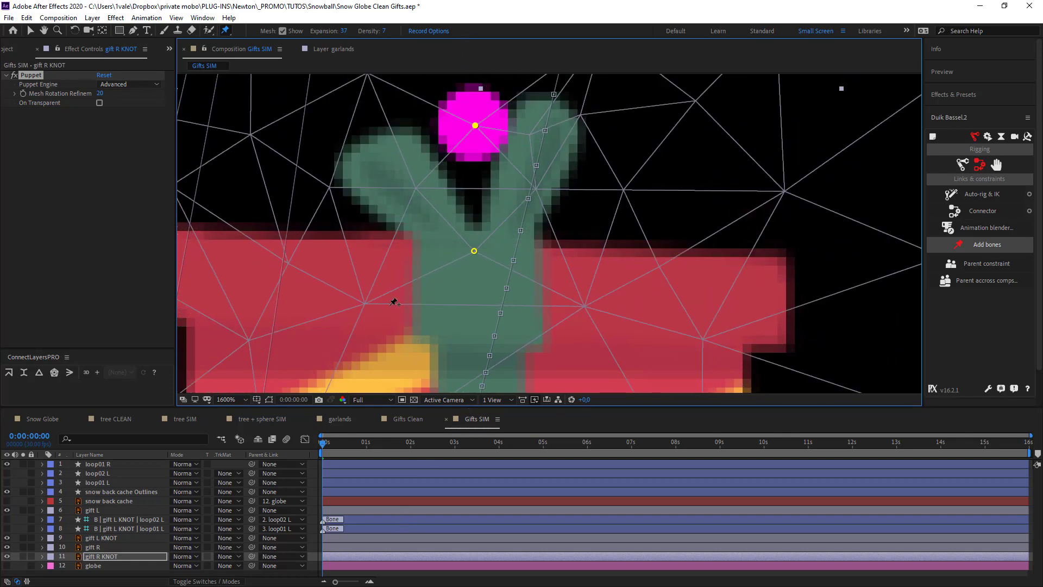
{"action": "key", "text": "comma"}
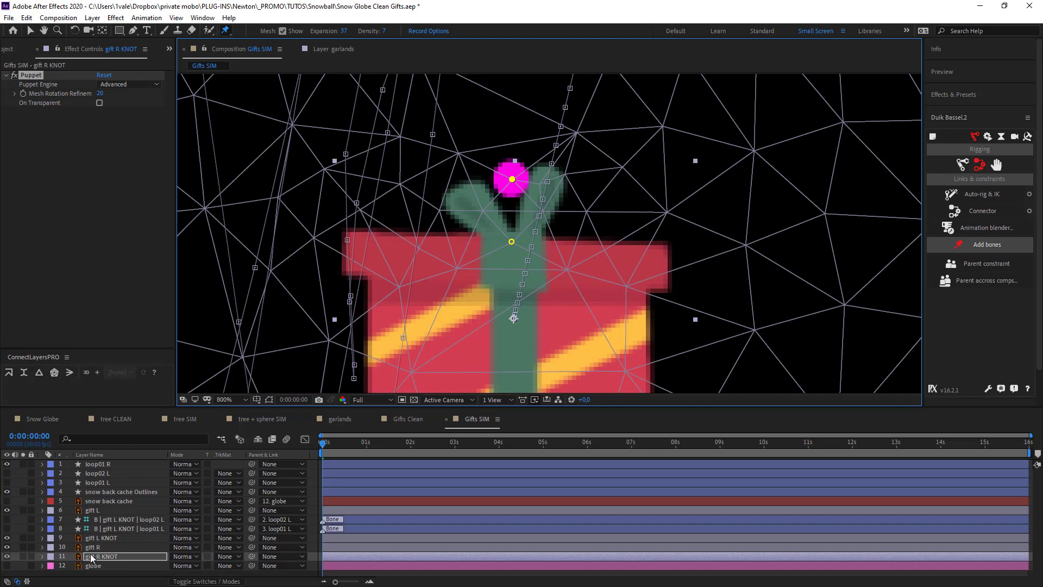
Rename the puppet pin on gift R KNOT's pink circle as loop01 R, matching the name of the loop layer
{"action": "left_click", "coordinate": [99, 554]}
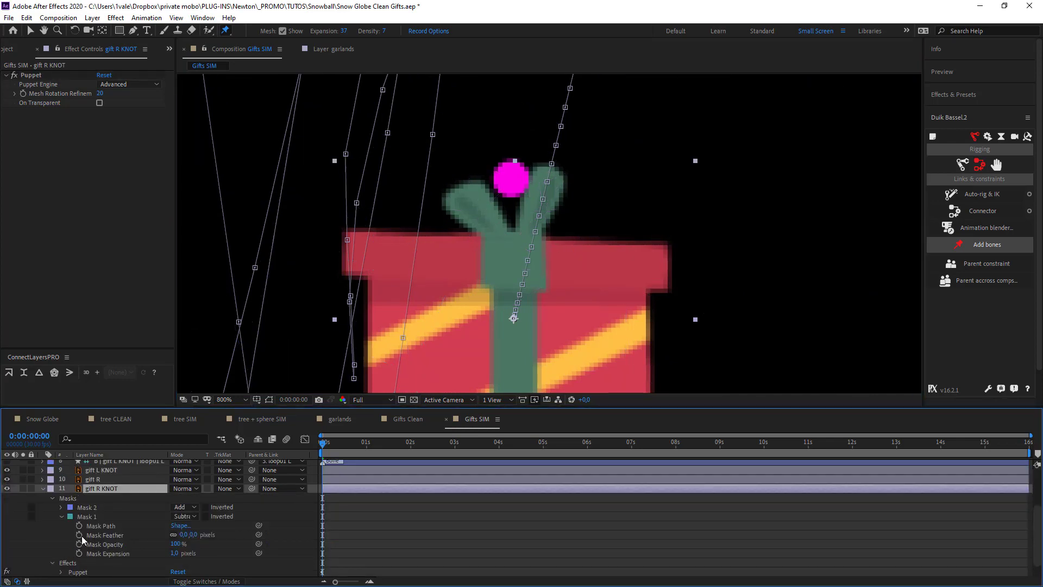
{"action": "scroll", "coordinate": [81, 537], "scroll_direction": "up", "scroll_amount": 3}
{"action": "left_click", "coordinate": [103, 465]}
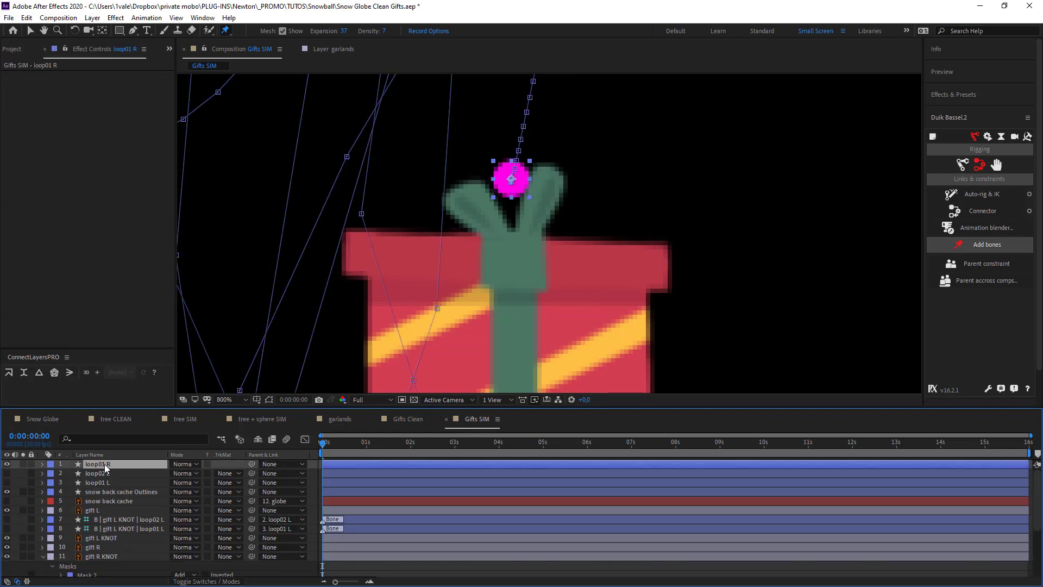
{"action": "key", "text": "Return"}
{"action": "key", "text": "Return"}
{"action": "scroll", "coordinate": [77, 495], "scroll_direction": "down", "scroll_amount": 3}
{"action": "left_click", "coordinate": [61, 553]}
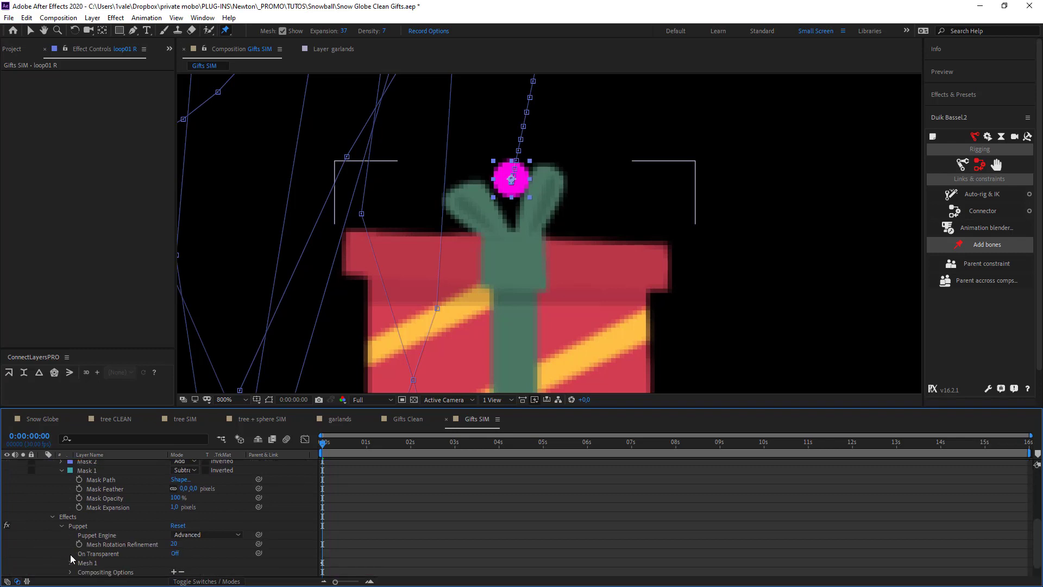
{"action": "left_click", "coordinate": [70, 563]}
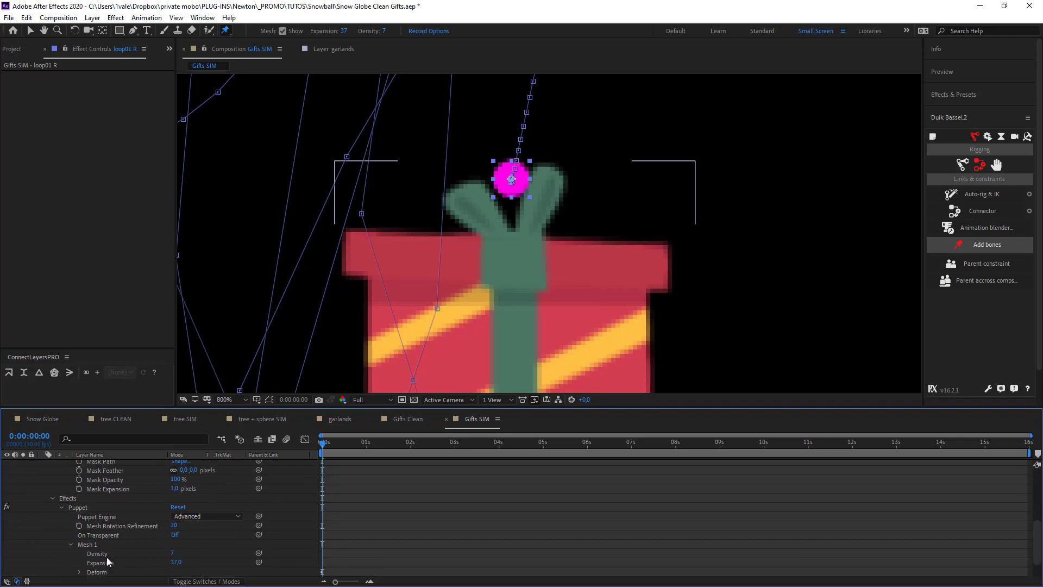
{"action": "scroll", "coordinate": [99, 554], "scroll_direction": "down", "scroll_amount": 1}
{"action": "left_click", "coordinate": [78, 544]}
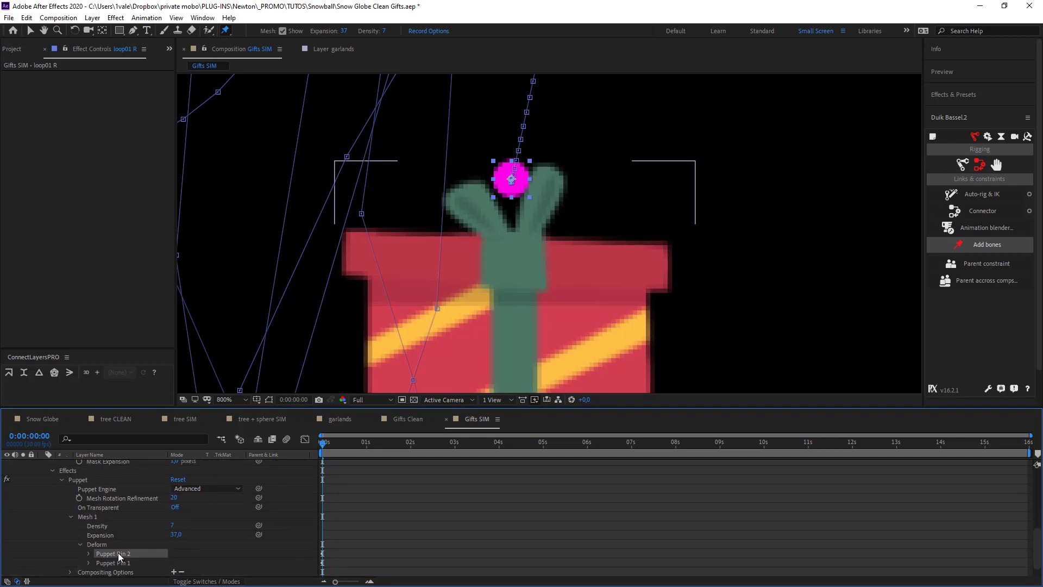
{"action": "left_click", "coordinate": [118, 552]}
{"action": "key", "text": "Return"}
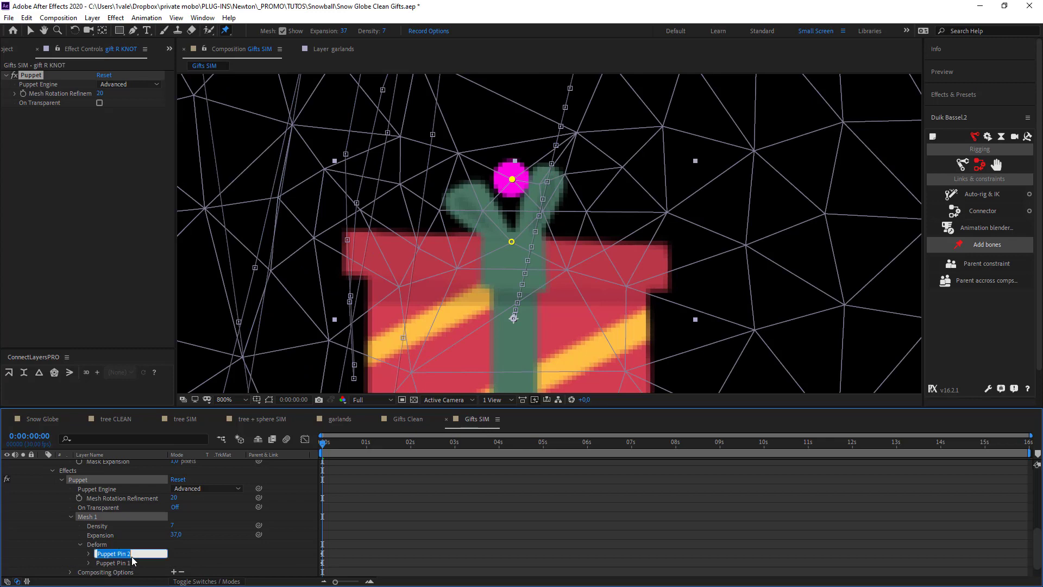
{"action": "type", "text": "loop01 R"}
{"action": "key", "text": "Return"}
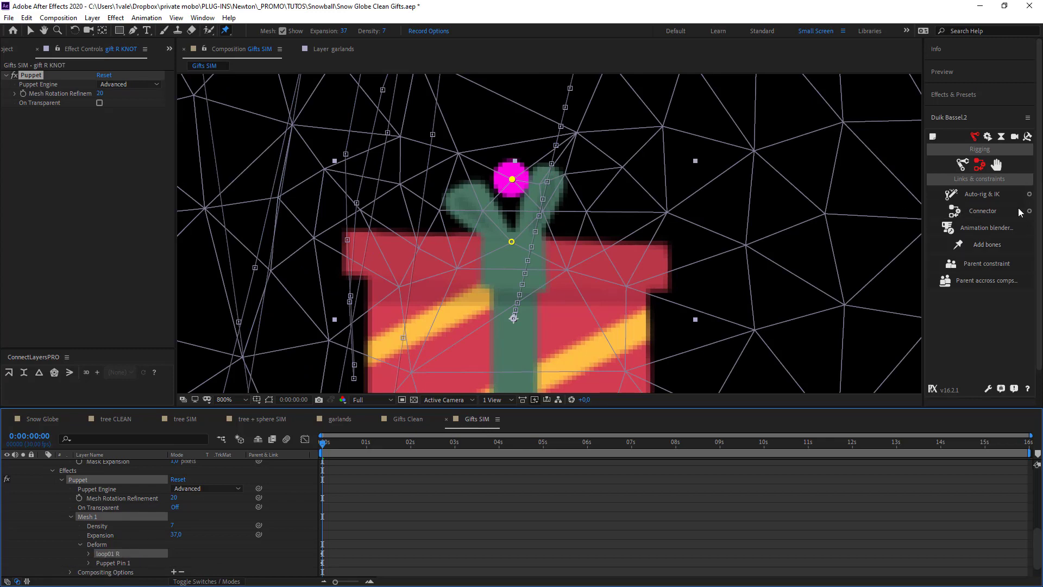
Add a Duik bone to the loop01 R pin, parent it to the loop01 R layer, and scrub the timeline to check the motion
{"action": "left_click", "coordinate": [994, 245]}
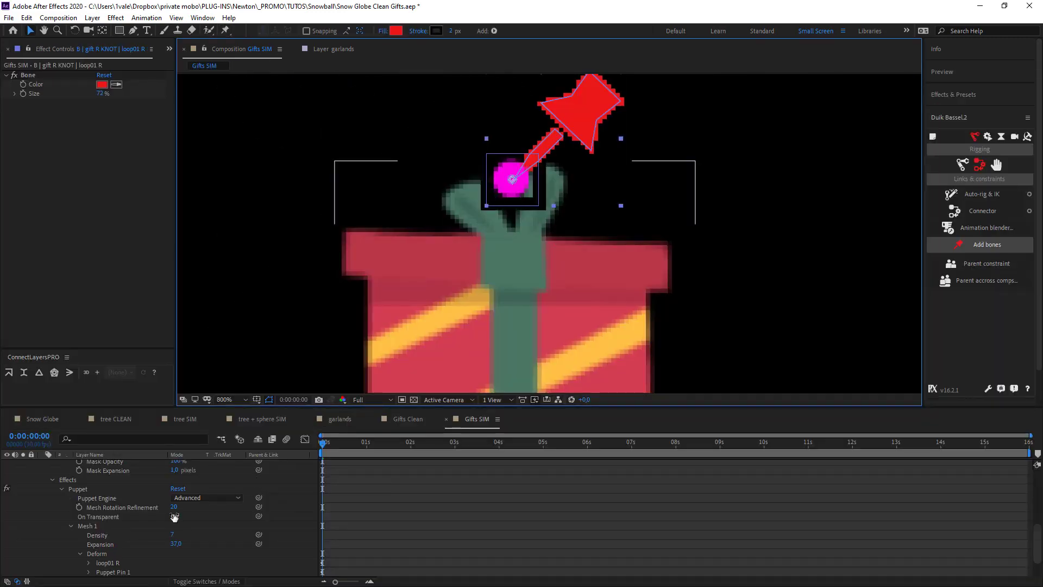
{"action": "scroll", "coordinate": [108, 498], "scroll_direction": "up", "scroll_amount": 5}
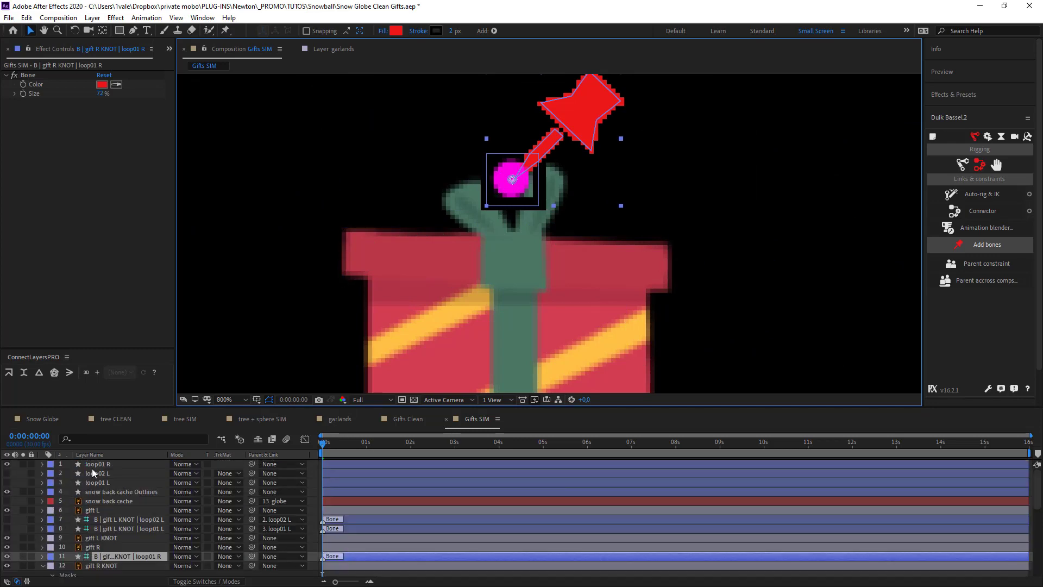
{"action": "left_click", "coordinate": [252, 465]}
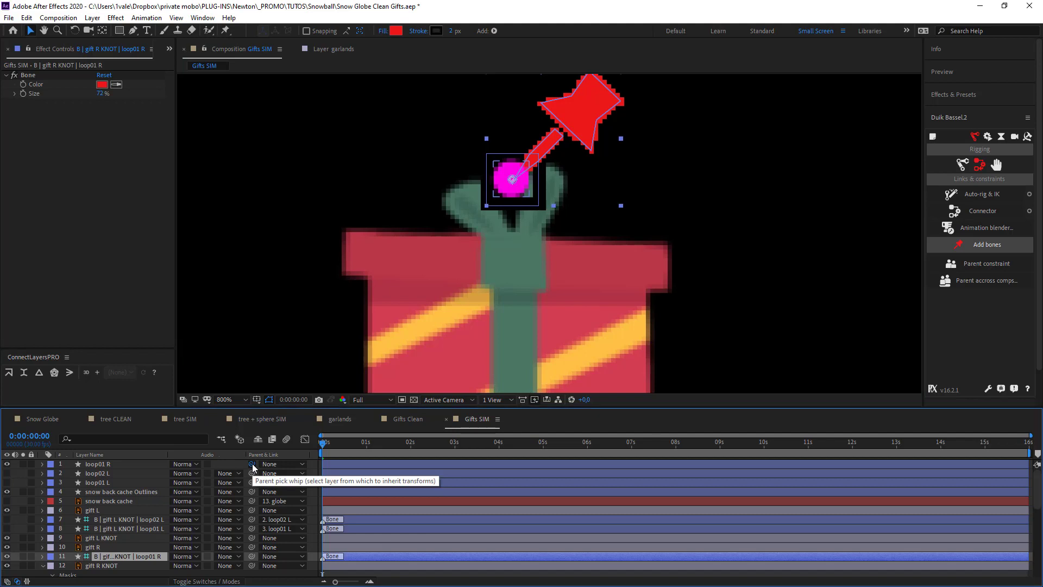
{"action": "left_click_drag", "start_coordinate": [252, 555], "coordinate": [109, 467]}
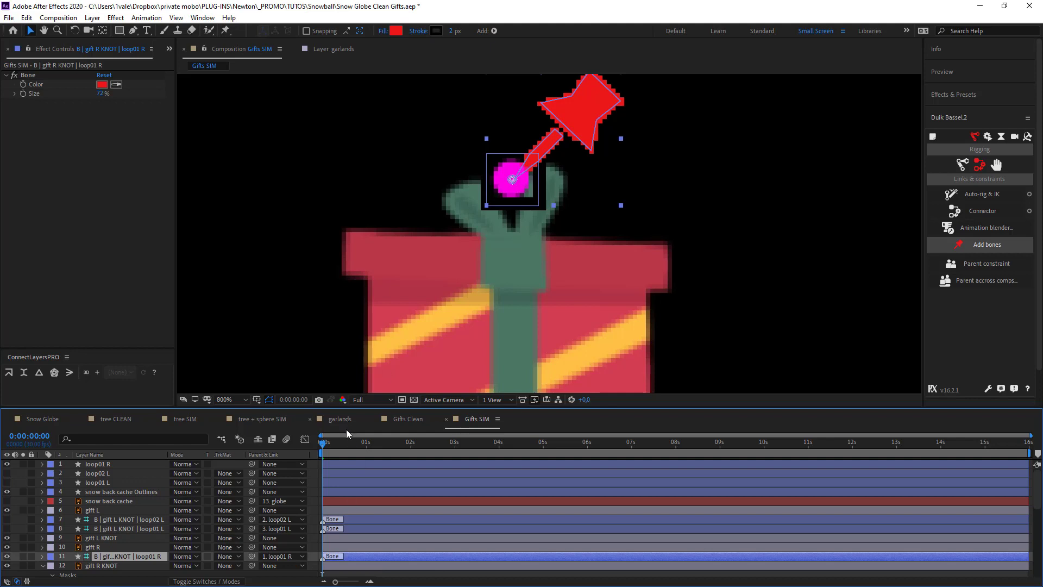
{"action": "left_click_drag", "start_coordinate": [353, 444], "coordinate": [311, 441]}
Hide the loop01 R layer and its bone layer, and preview both gifts moving inside the globe
{"action": "left_click", "coordinate": [8, 463]}
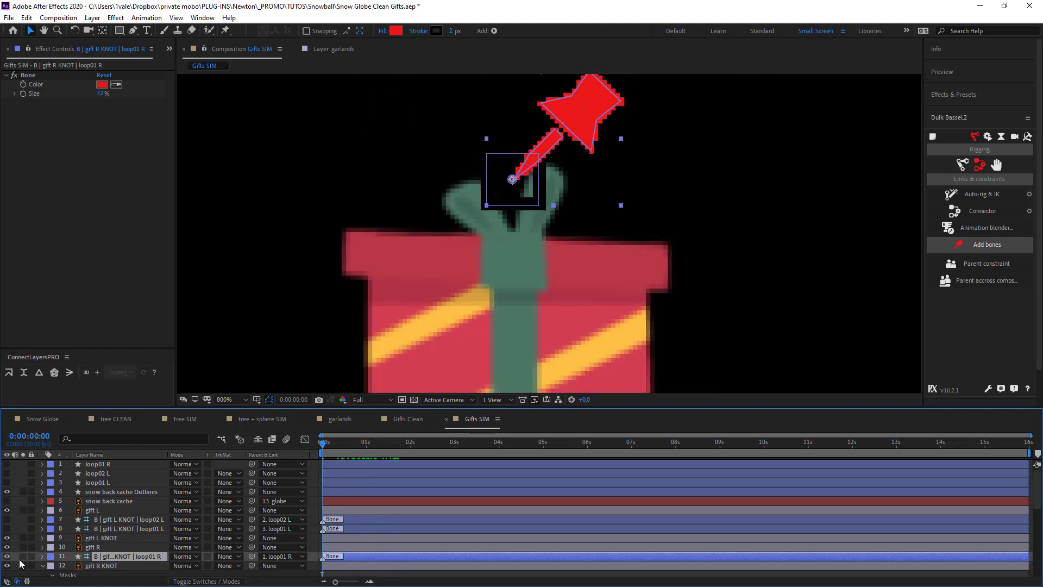
{"action": "left_click", "coordinate": [7, 556]}
{"action": "scroll", "coordinate": [552, 277], "scroll_direction": "down", "scroll_amount": 6}
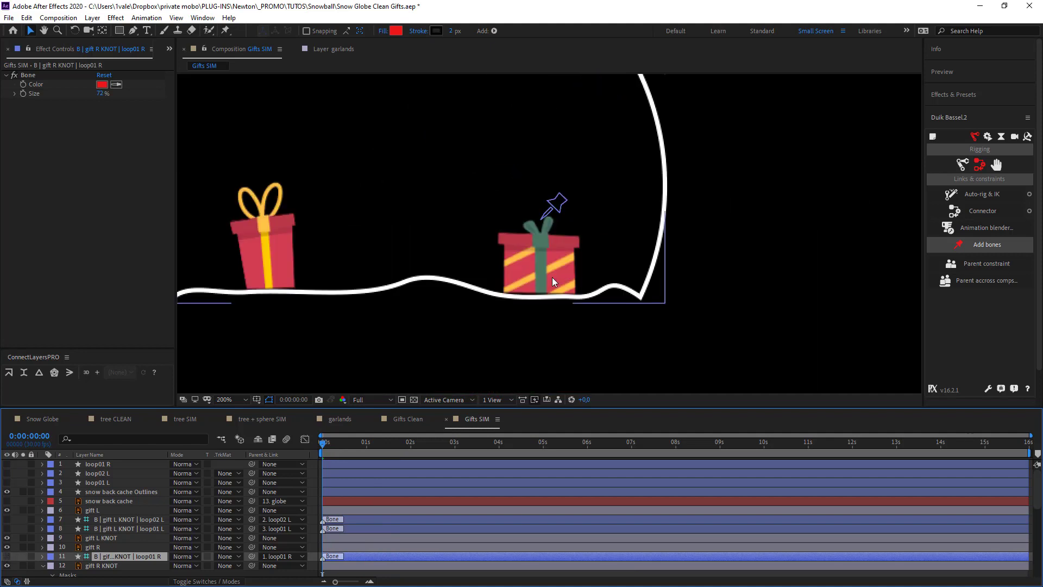
{"action": "scroll", "coordinate": [495, 279], "scroll_direction": "up", "scroll_amount": 1}
{"action": "scroll", "coordinate": [482, 289], "scroll_direction": "down", "scroll_amount": 1}
{"action": "left_click_drag", "start_coordinate": [480, 284], "coordinate": [514, 338]}
{"action": "key", "text": "space"}
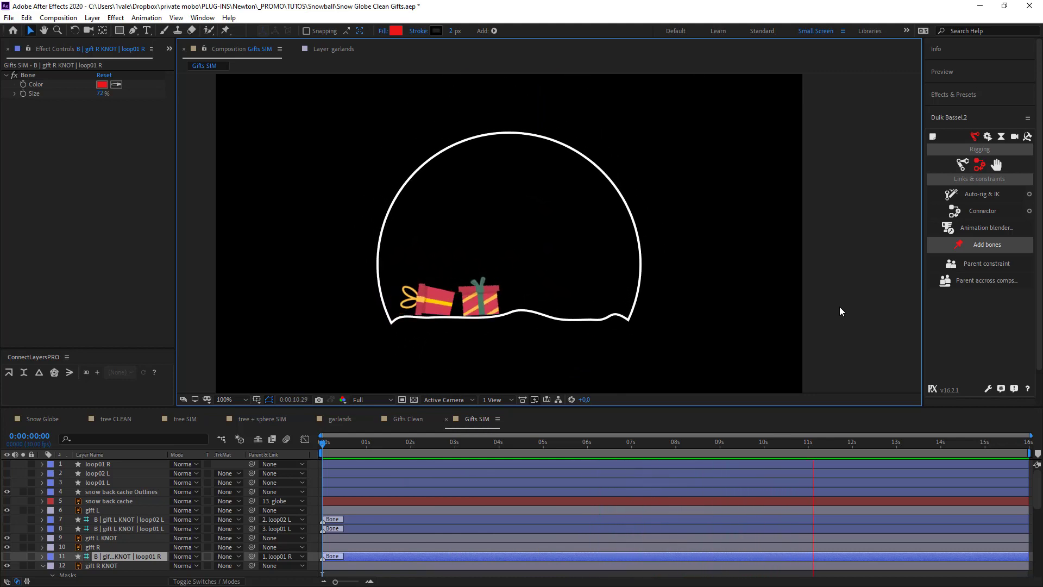
{"action": "key", "text": "space"}
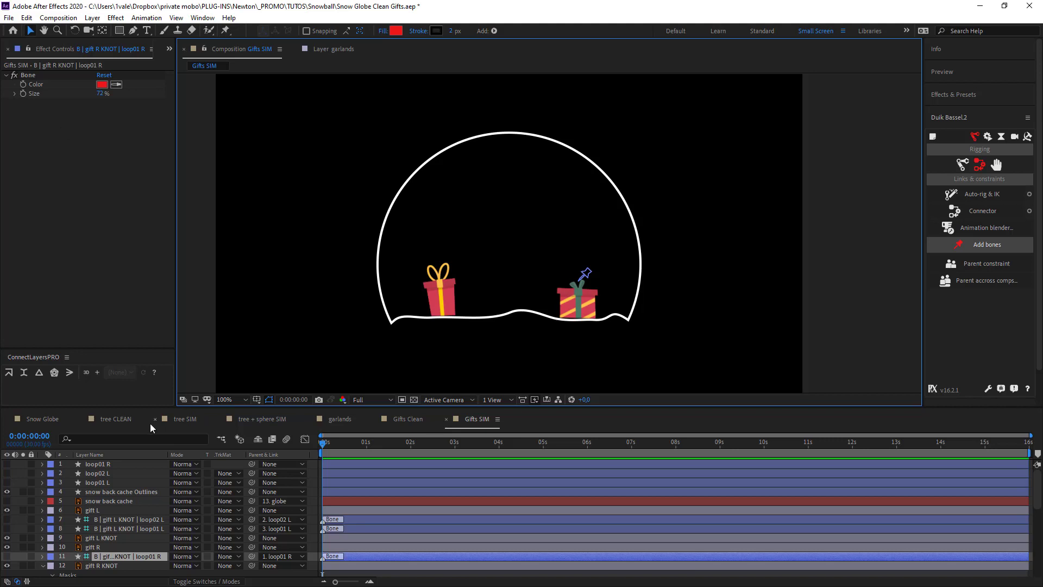
Hide snow back cache Outlines in the Gifts SIM composition, and hide the original gift L and gift R layers in the Snow Globe composition
{"action": "left_click", "coordinate": [756, 312]}
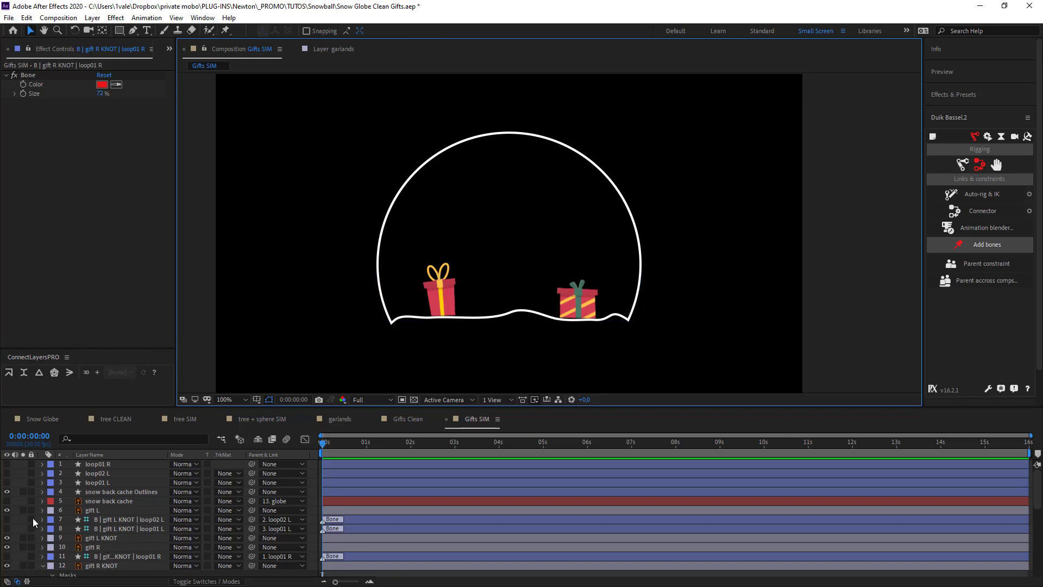
{"action": "left_click", "coordinate": [7, 491]}
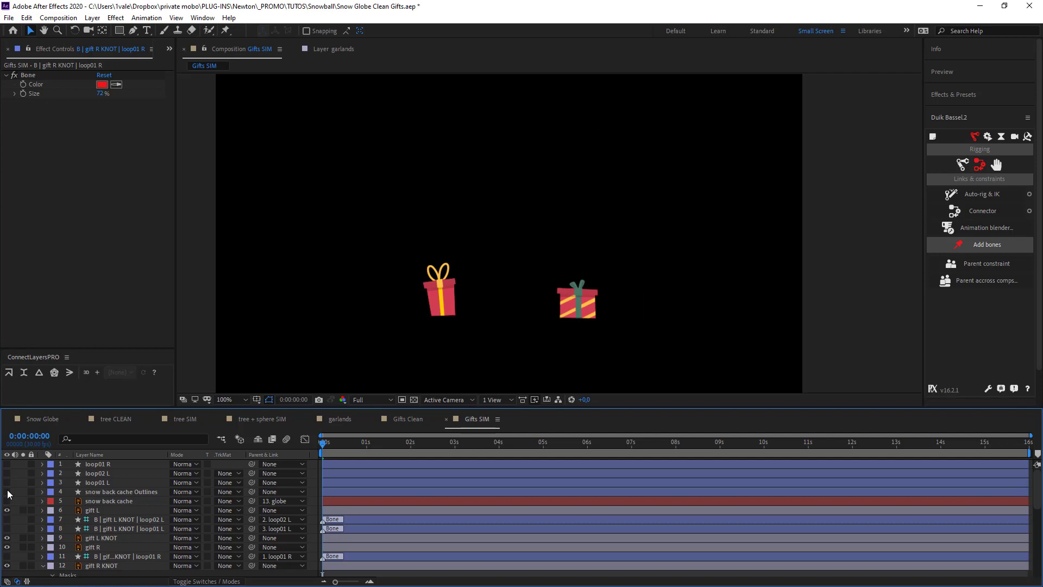
{"action": "left_click", "coordinate": [44, 419]}
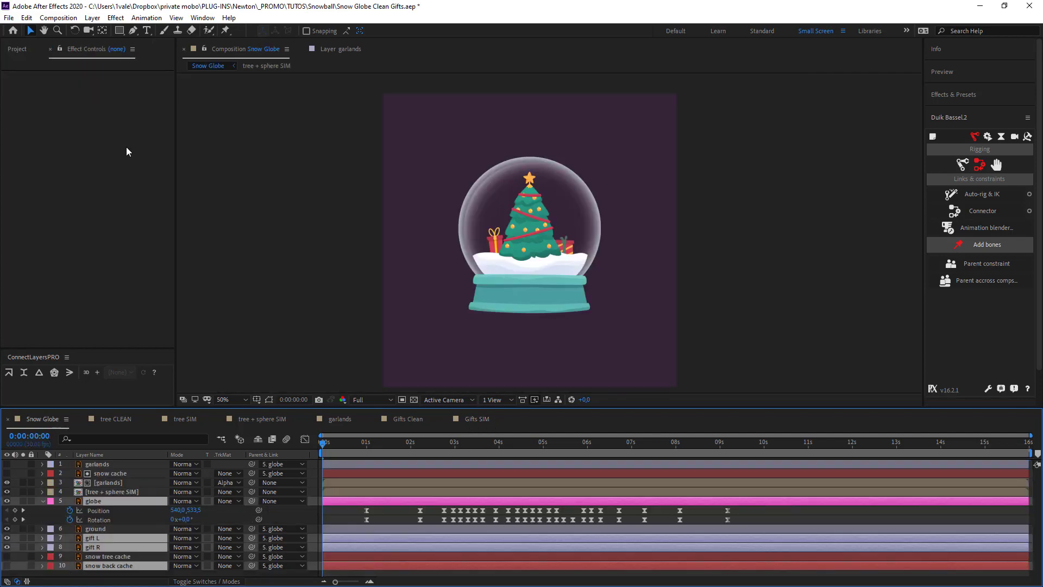
{"action": "left_click", "coordinate": [20, 50]}
{"action": "left_click", "coordinate": [80, 304]}
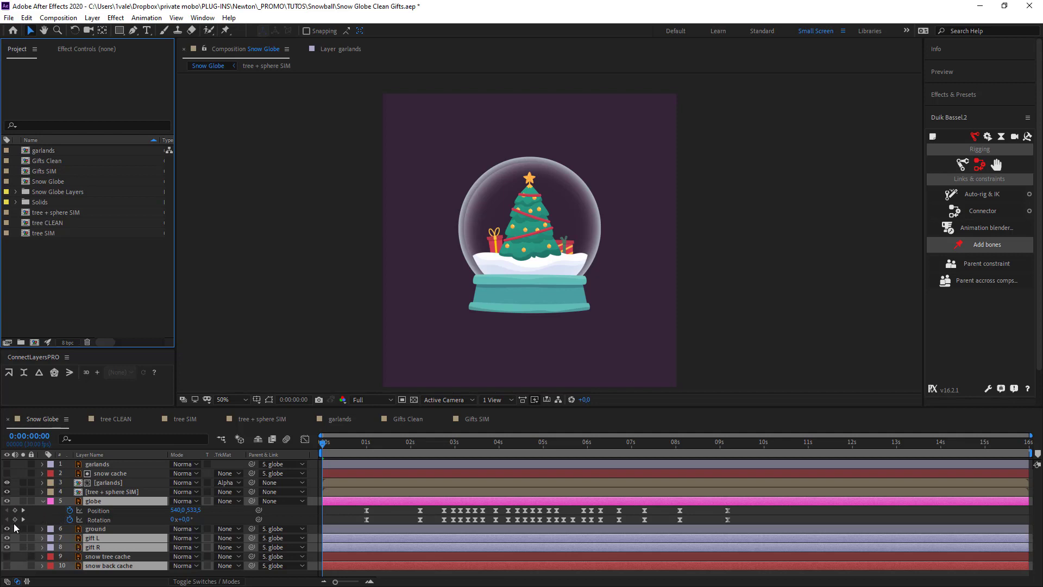
{"action": "left_click", "coordinate": [151, 525]}
{"action": "left_click_drag", "start_coordinate": [8, 538], "coordinate": [8, 546]}
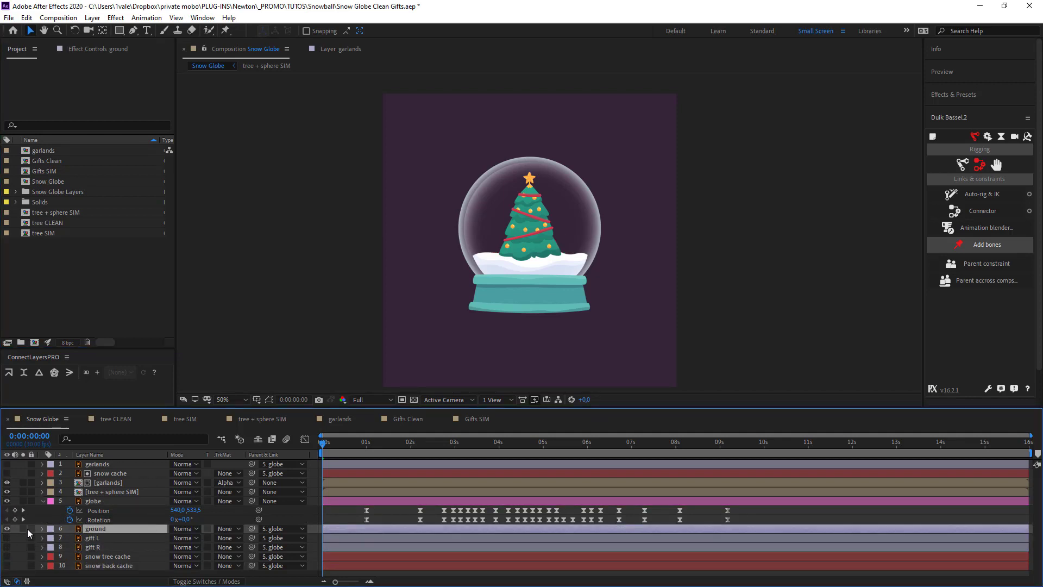
Add the Gifts SIM composition to Snow Globe between the tree + sphere SIM and globe layers, and preview the result
{"action": "left_click", "coordinate": [128, 483]}
{"action": "left_click", "coordinate": [85, 300]}
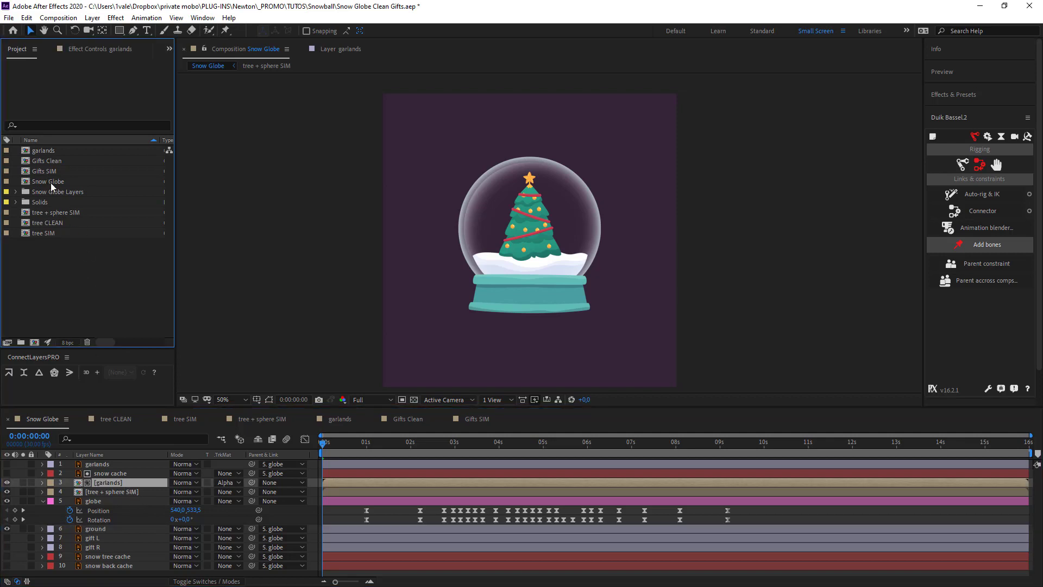
{"action": "left_click_drag", "start_coordinate": [50, 173], "coordinate": [135, 492]}
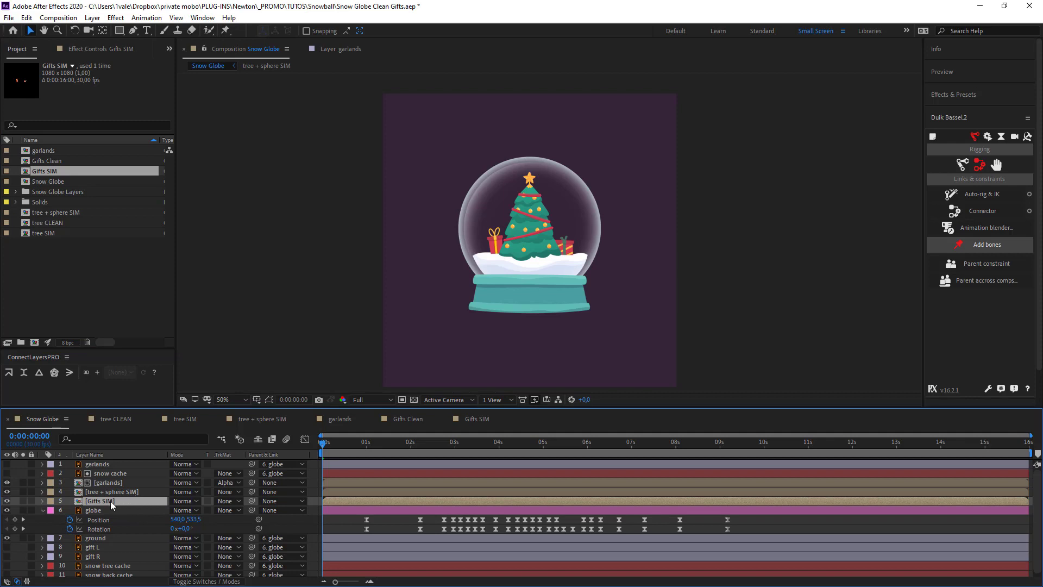
{"action": "key", "text": "space"}
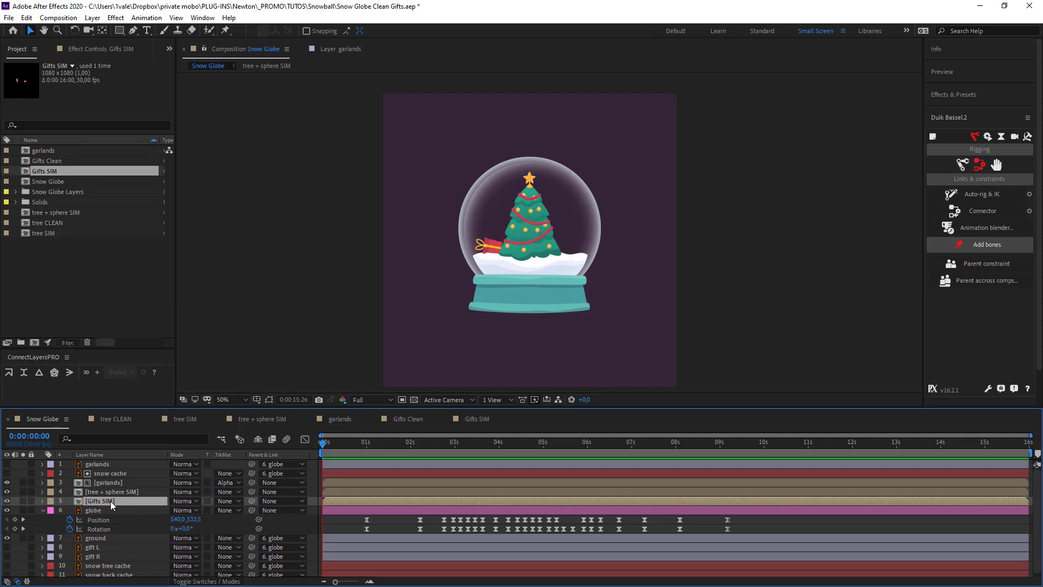